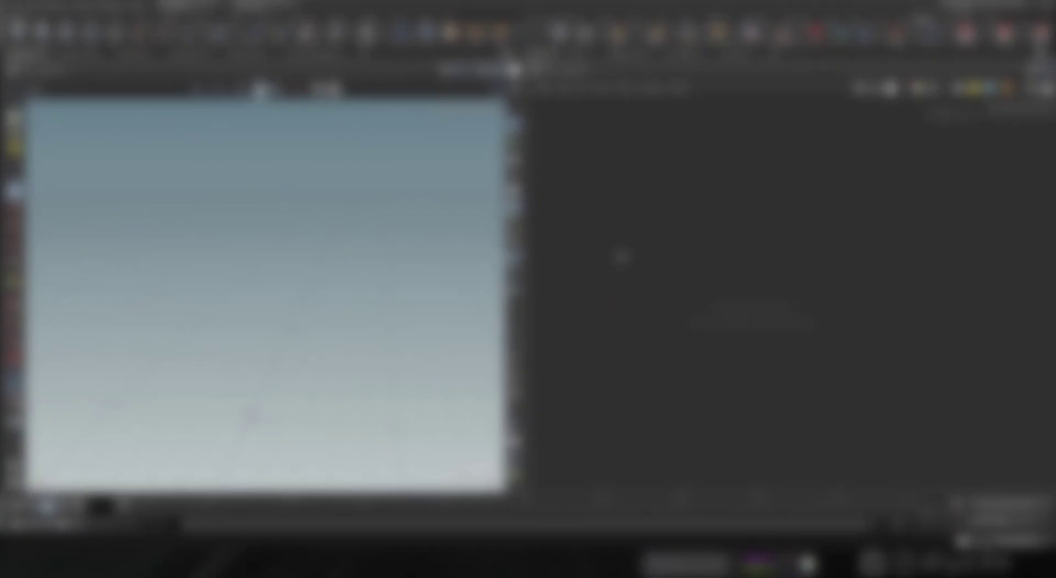
key(Tab)
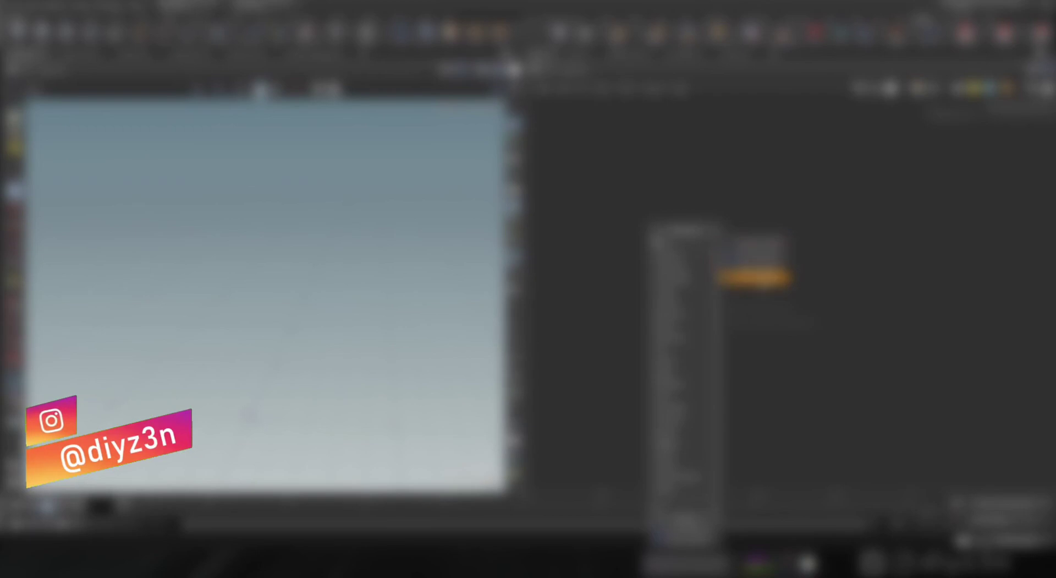
click(763, 278)
click(667, 241)
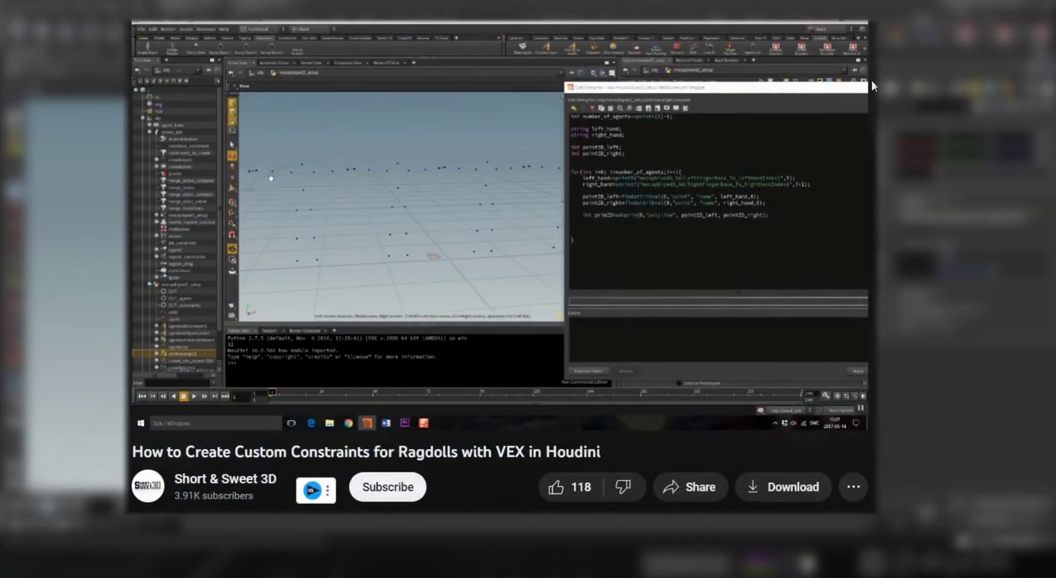
- Skim forward past 8:45 in the tutorial video on custom ragdoll constraints with VEX
mouse_move(660, 146)
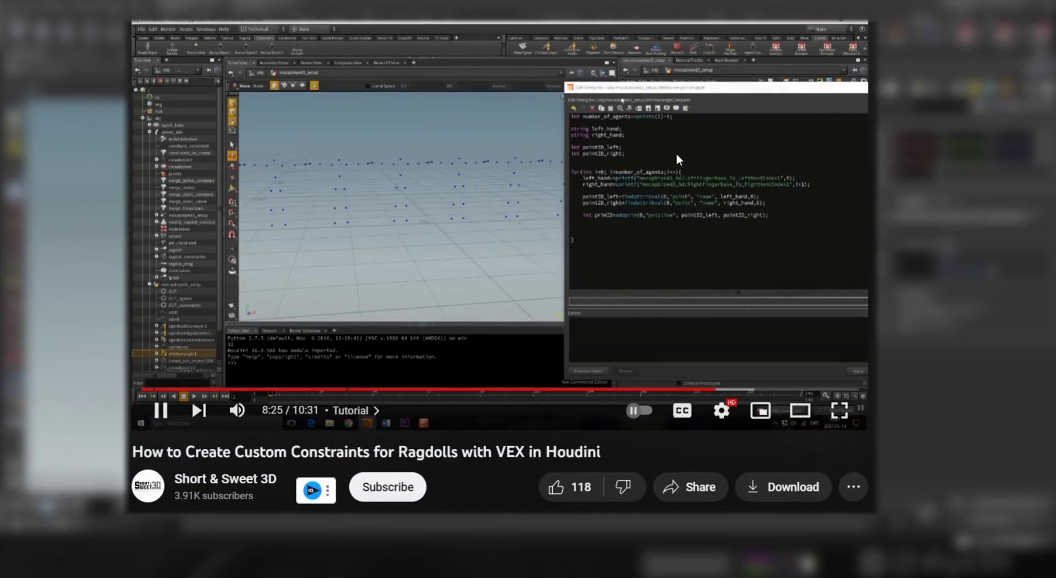
click(738, 389)
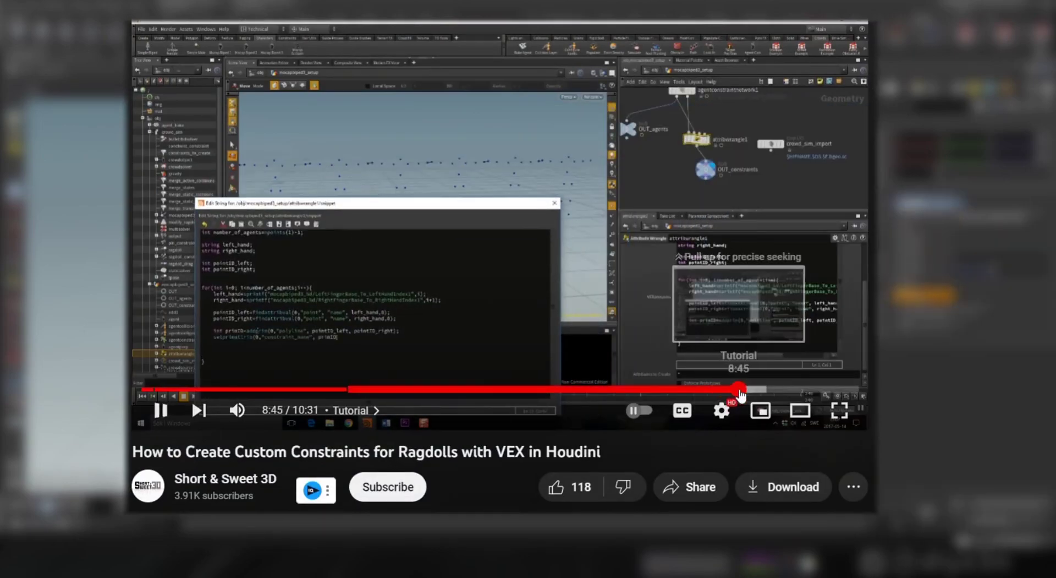
click(751, 389)
click(757, 390)
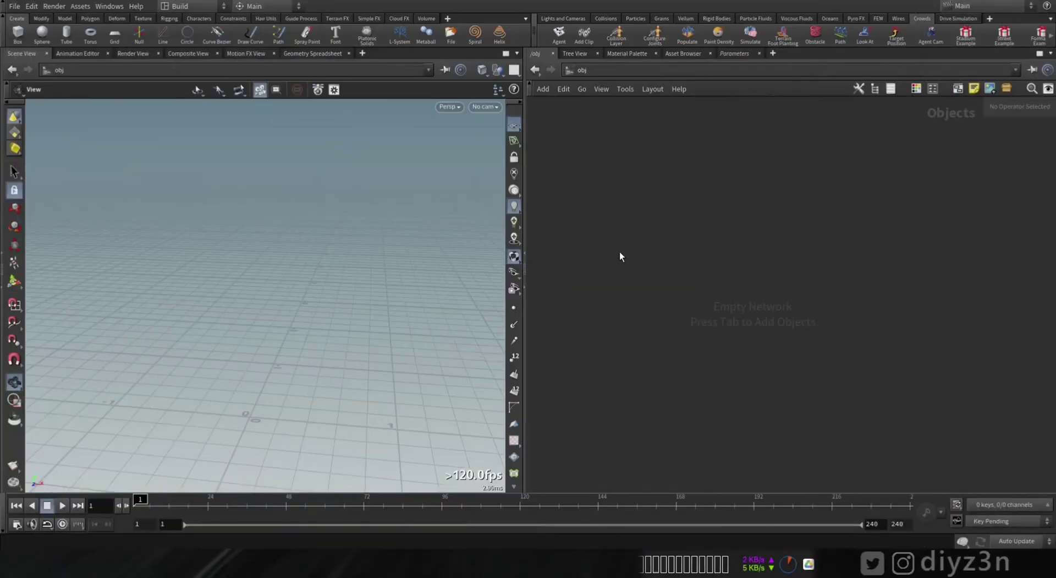
- Add a Mocap Biped 3 character to the empty object network and set its pose clip to SideFX_Male_t_pose_001
key(Tab)
text(mo)
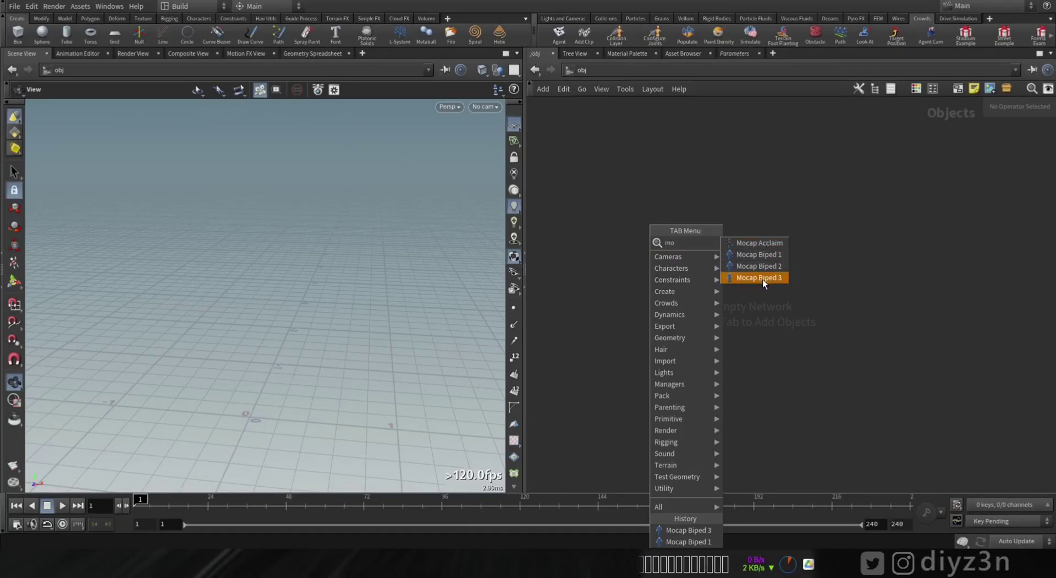
click(763, 278)
click(665, 240)
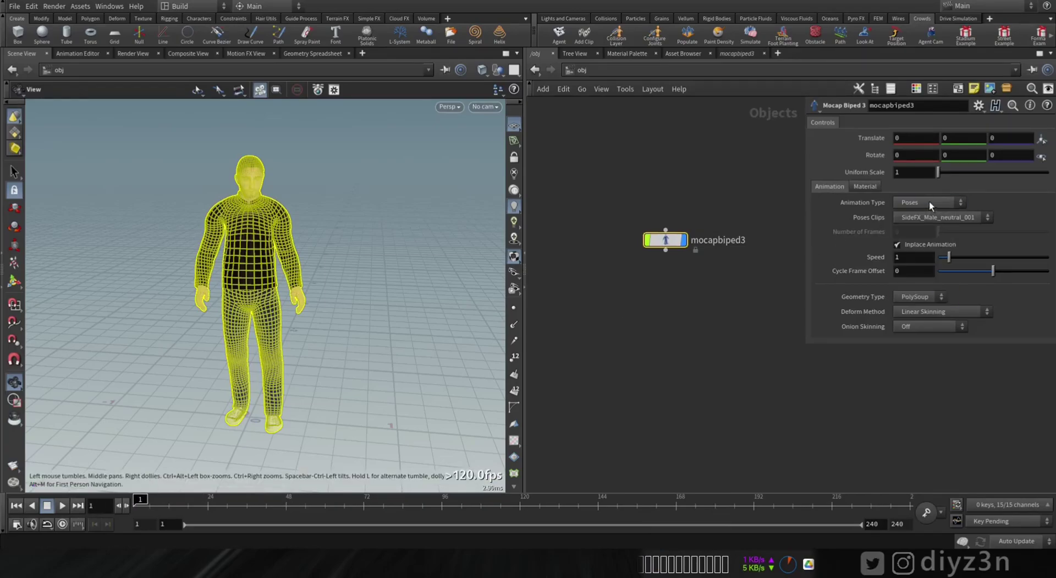
click(936, 216)
click(943, 239)
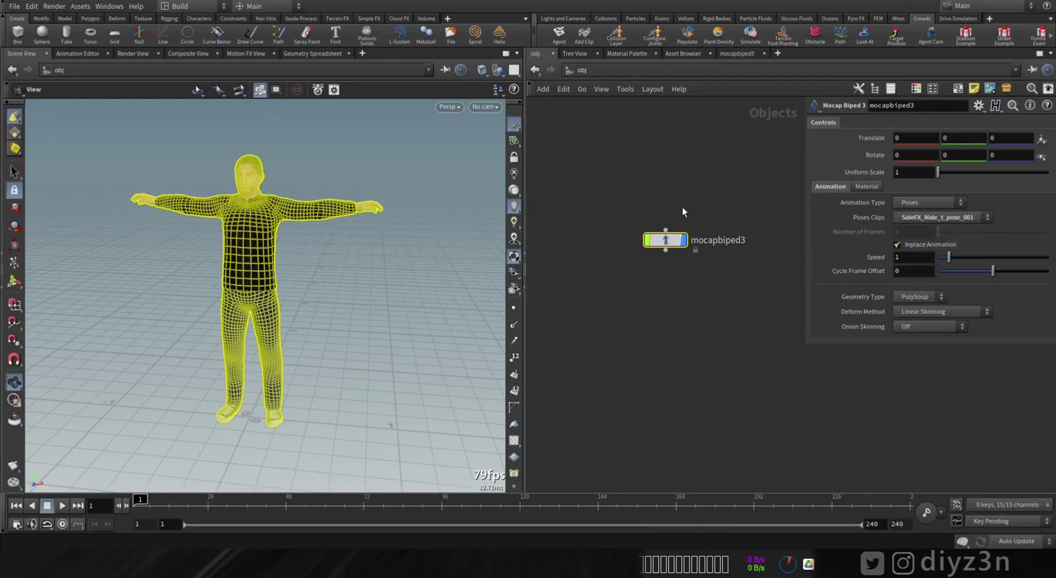
- Try the Runs animation type with a jog-turn clip on the character and scrub the timeline back to frame 1
click(924, 202)
click(915, 234)
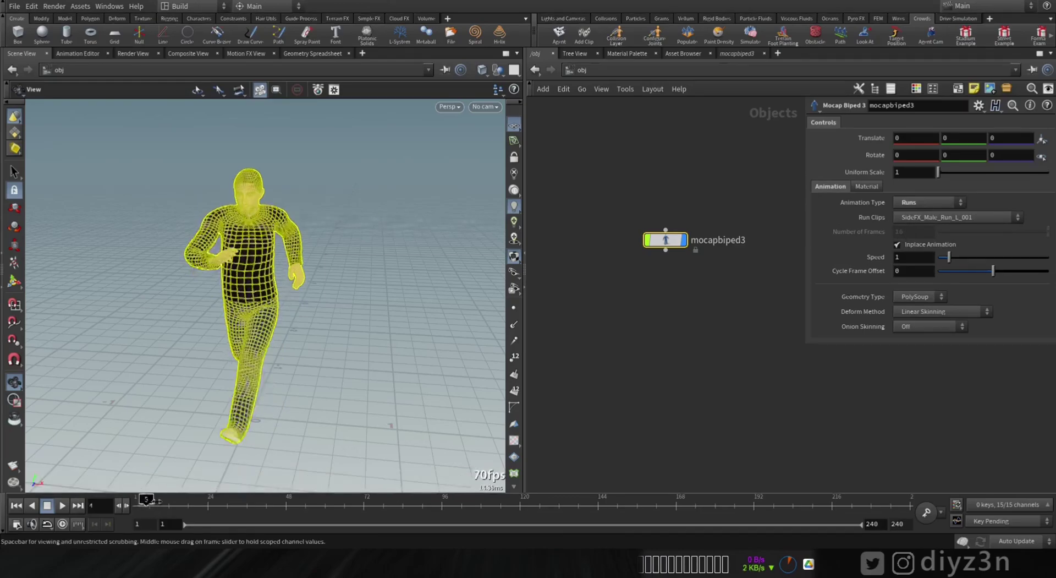
click(933, 218)
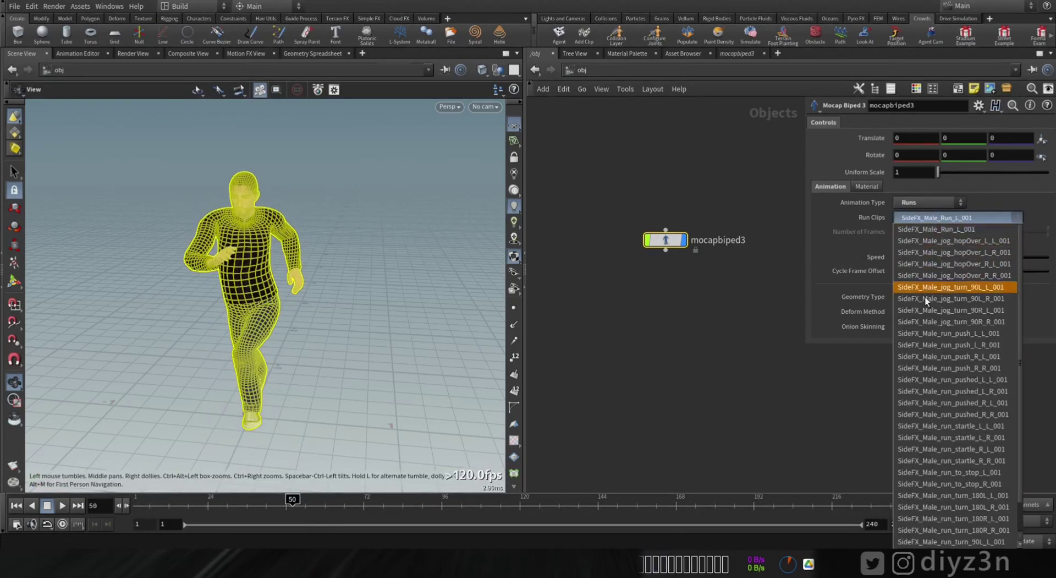
click(925, 292)
drag(255, 501, 138, 500)
- Try the Zombie animation type with the clip SideFX_Male_zombie_idle_to_walk_R_004 and preview the motion
click(922, 203)
click(913, 249)
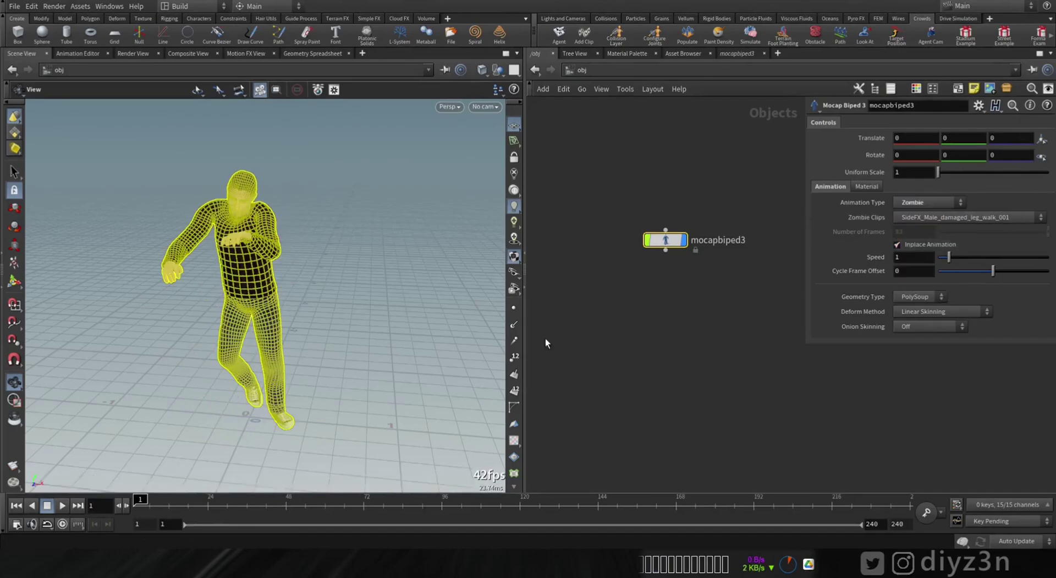
key(Up)
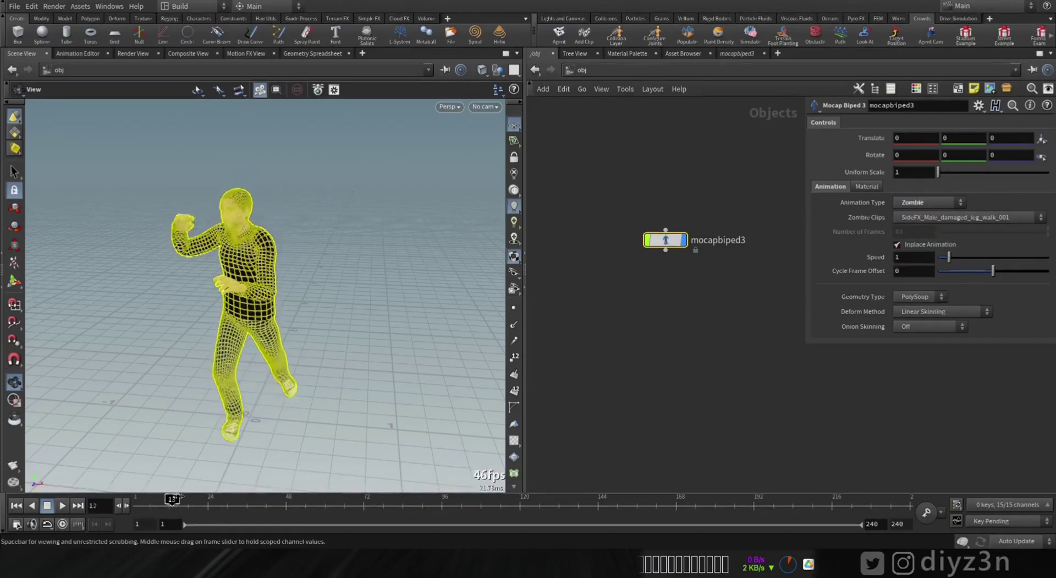
click(926, 217)
click(931, 385)
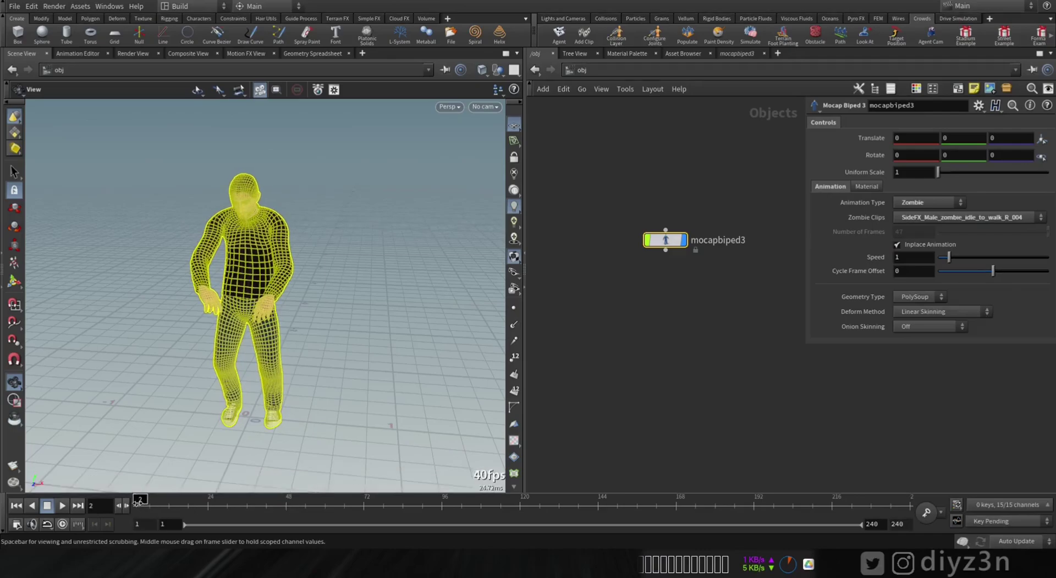
key(ctrl+Up)
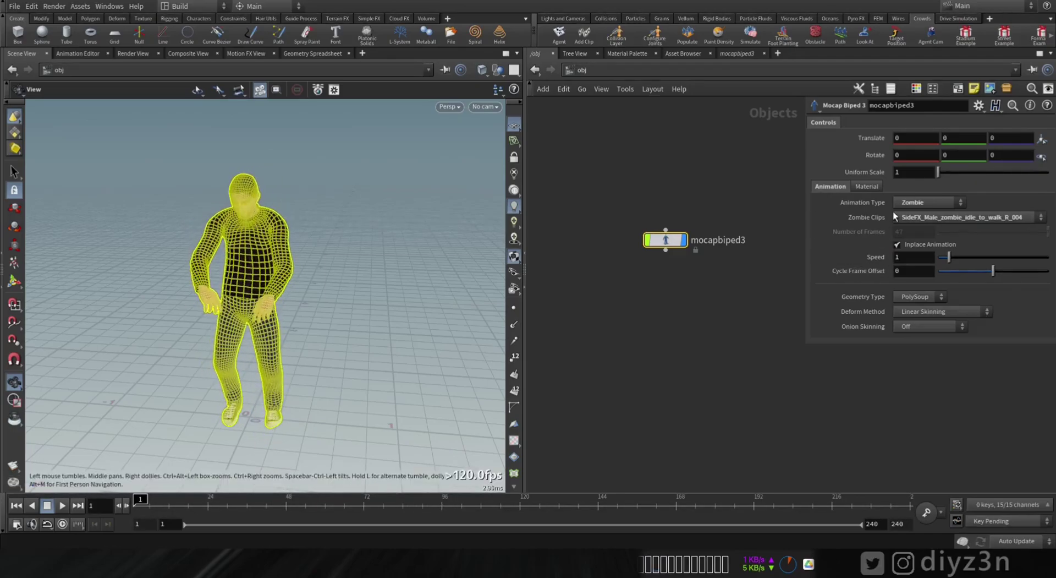
- Set the character's animation type back to Poses with the T-pose clip, and deselect the node
click(916, 217)
click(915, 204)
click(915, 204)
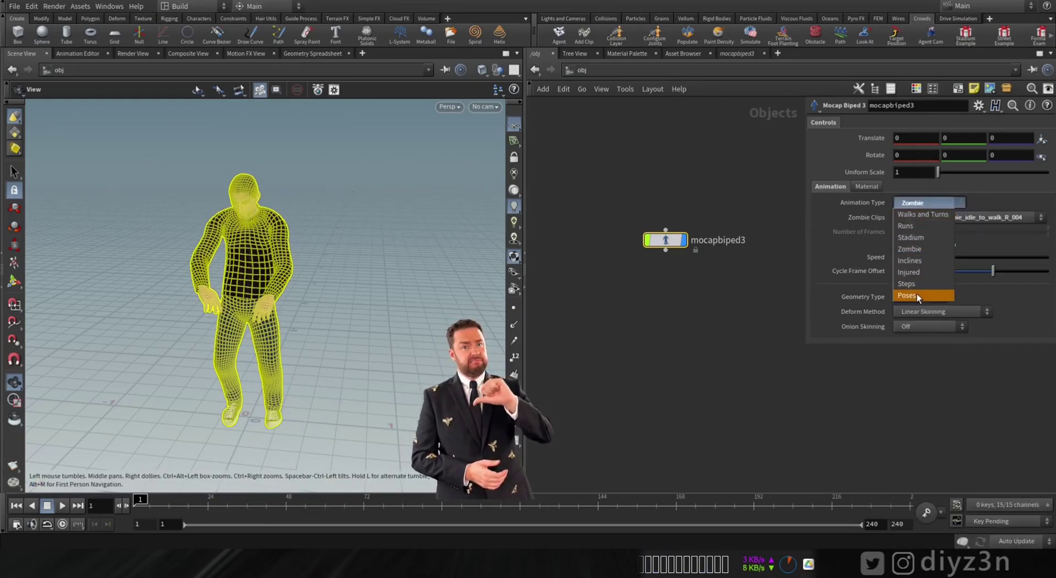
click(917, 294)
click(928, 242)
click(636, 210)
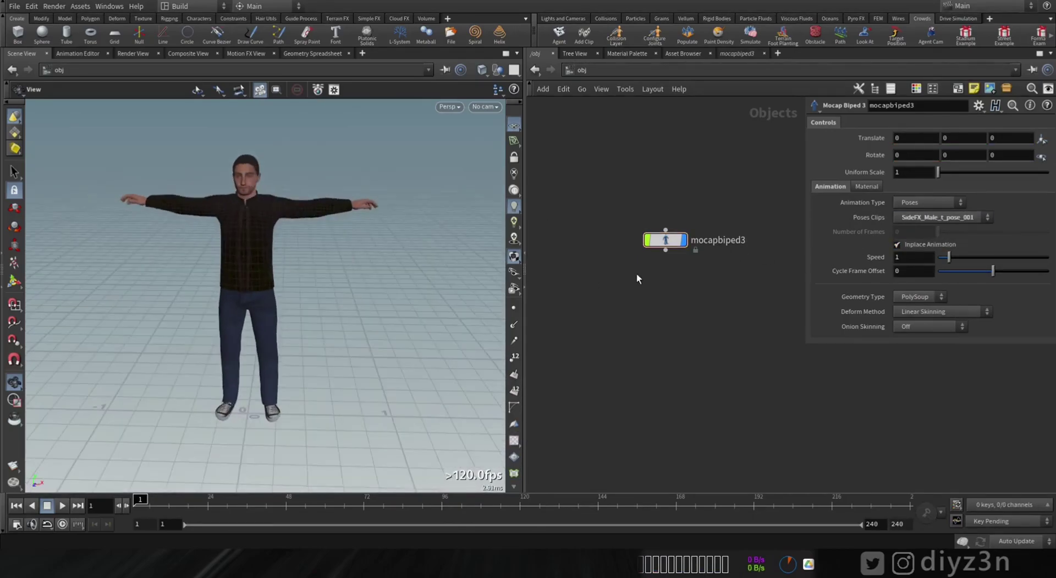
- Create a crowd agent from the mocap character's rig, entering DZN66 as the clip name
click(675, 243)
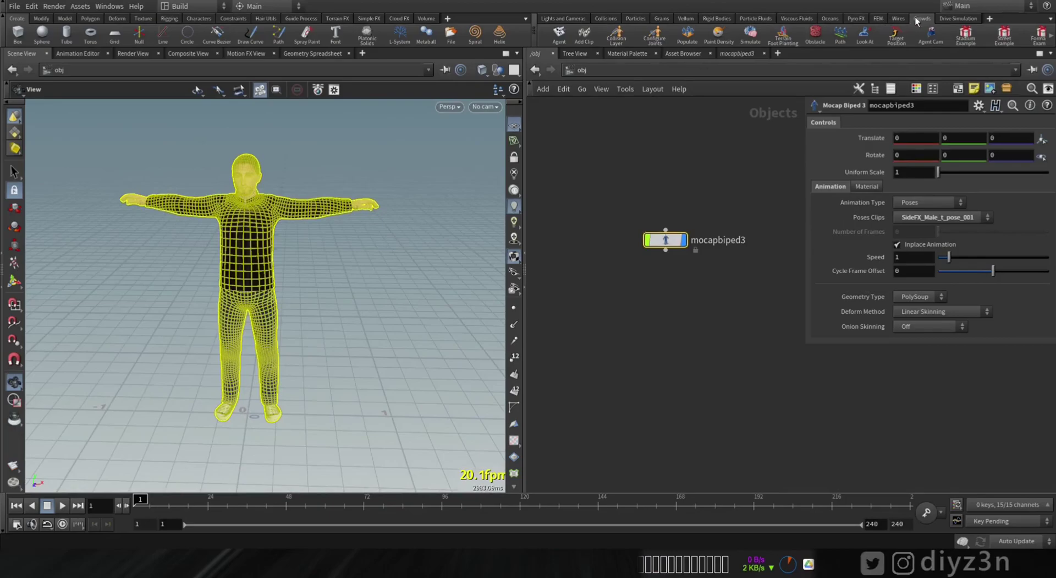
click(559, 34)
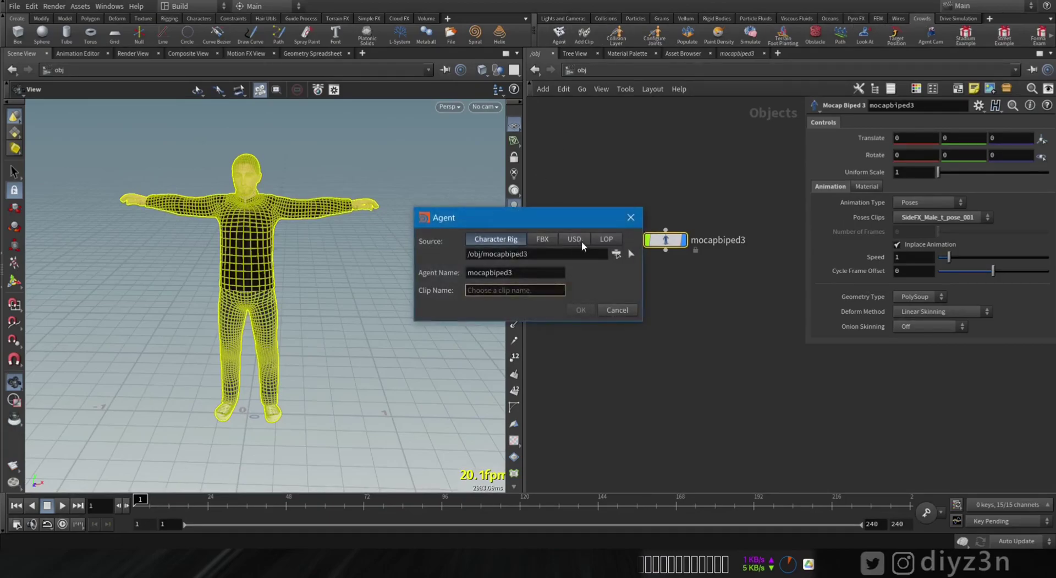
click(628, 253)
click(274, 259)
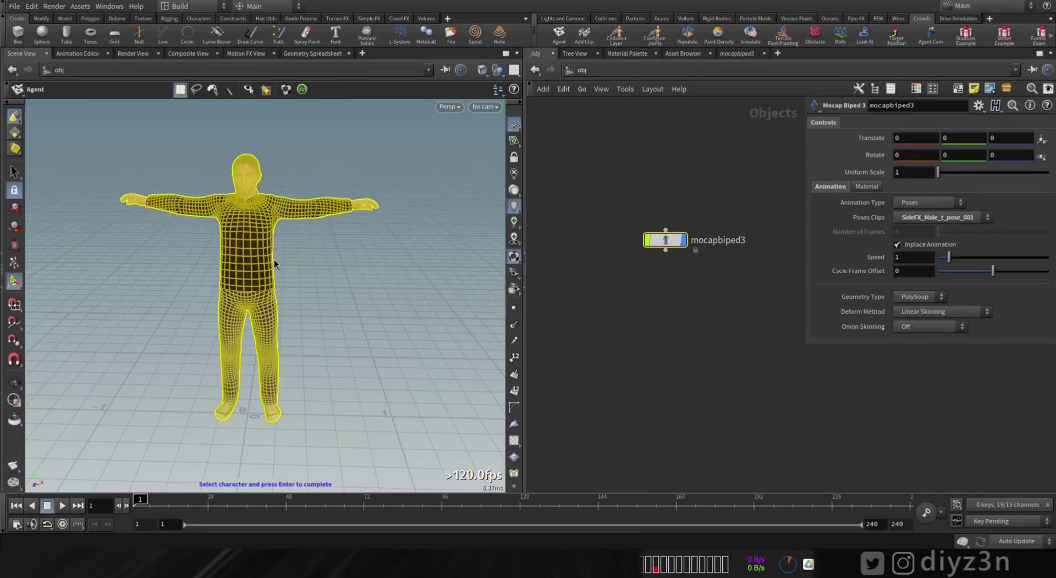
key(Return)
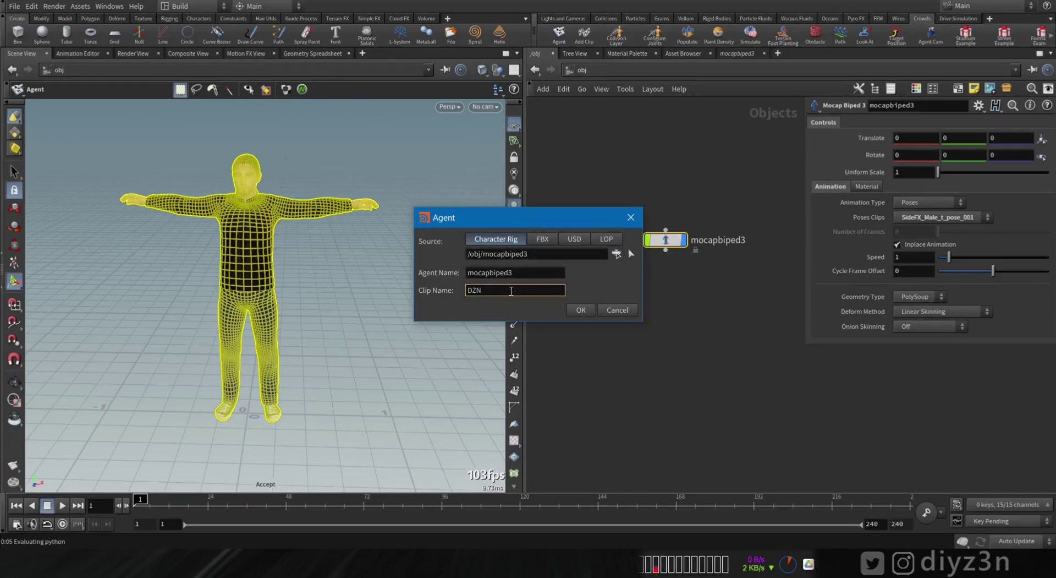
key(Return)
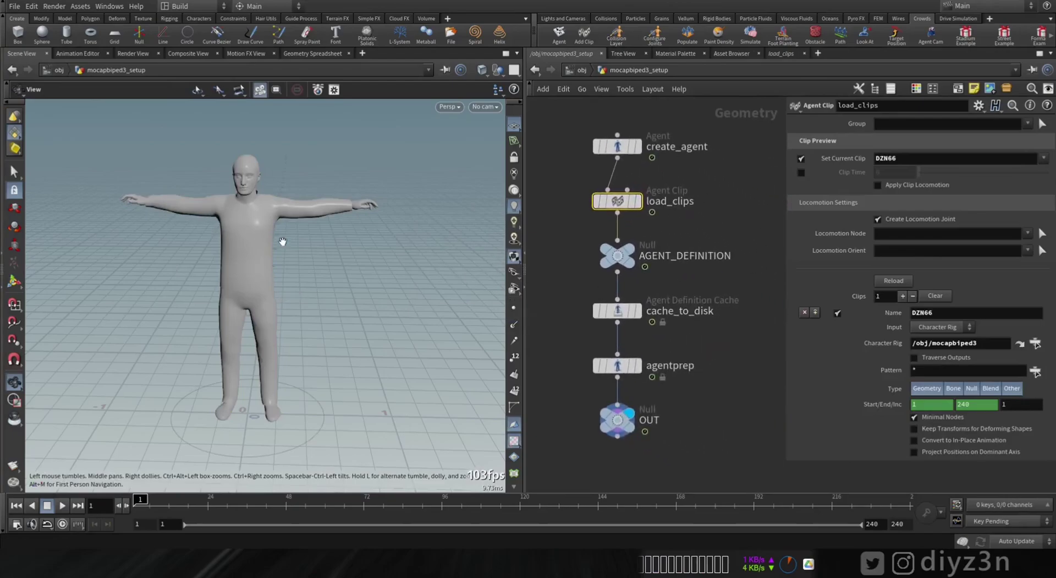
- Insert an Agent Collision Layer node between agentprep and OUT, and show its result in the viewport
drag(282, 241, 530, 306)
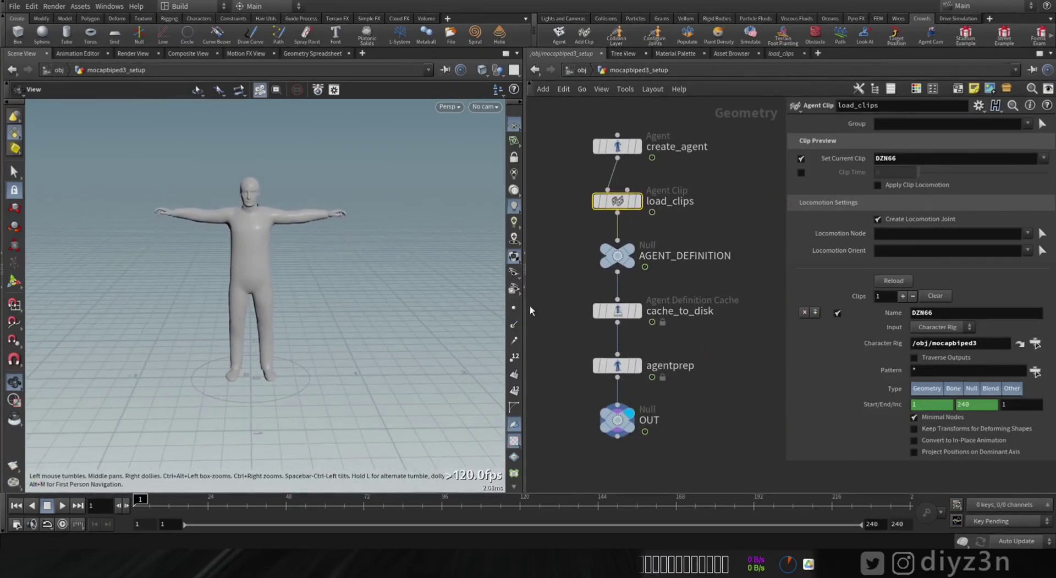
middle_drag(692, 338, 685, 273)
drag(631, 347, 631, 425)
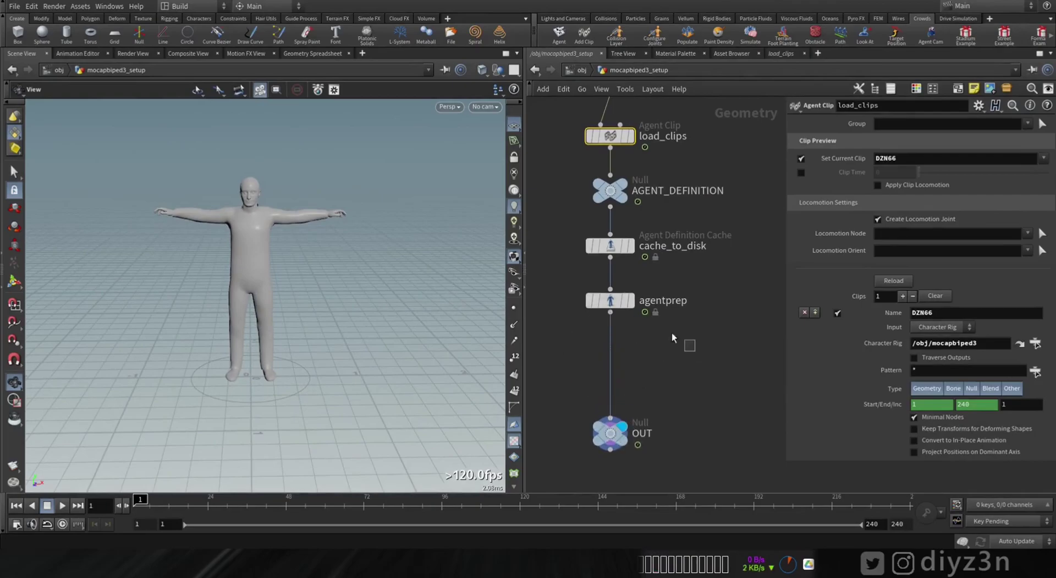
drag(694, 350, 610, 320)
click(618, 302)
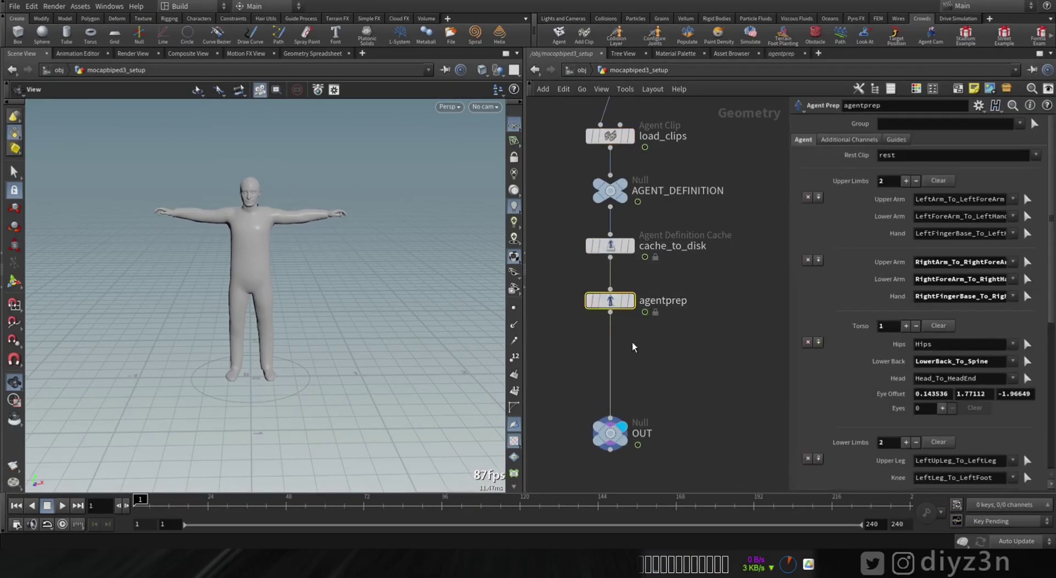
key(Tab)
mouse_move(665, 141)
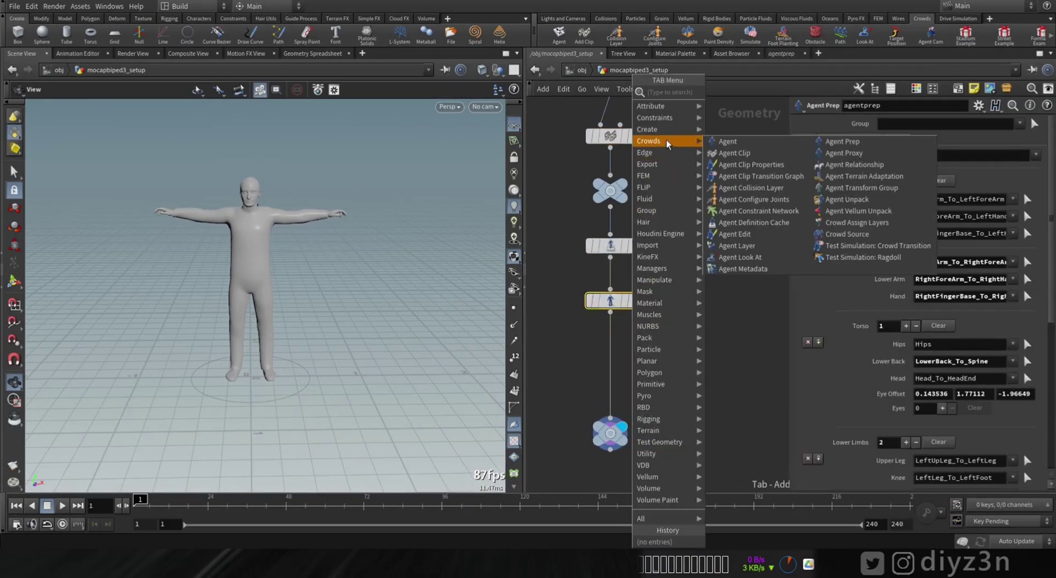
click(755, 188)
click(615, 345)
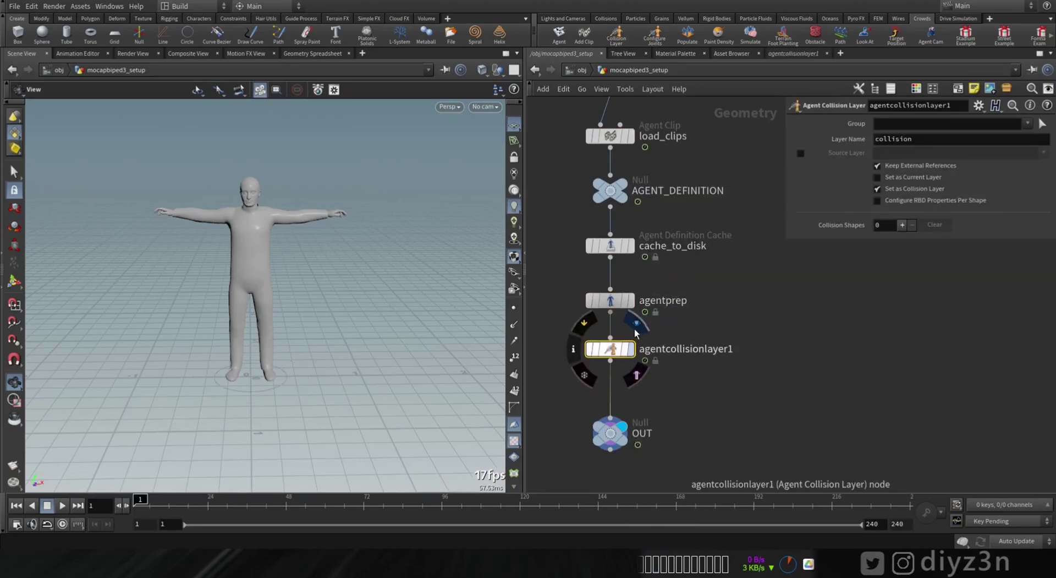
click(636, 327)
- Attach capsule collision shapes to the agent's upper arms, forearms, right shoulder, chest and lower back in the viewport
click(14, 281)
scroll(292, 222, up, 5)
click(289, 222)
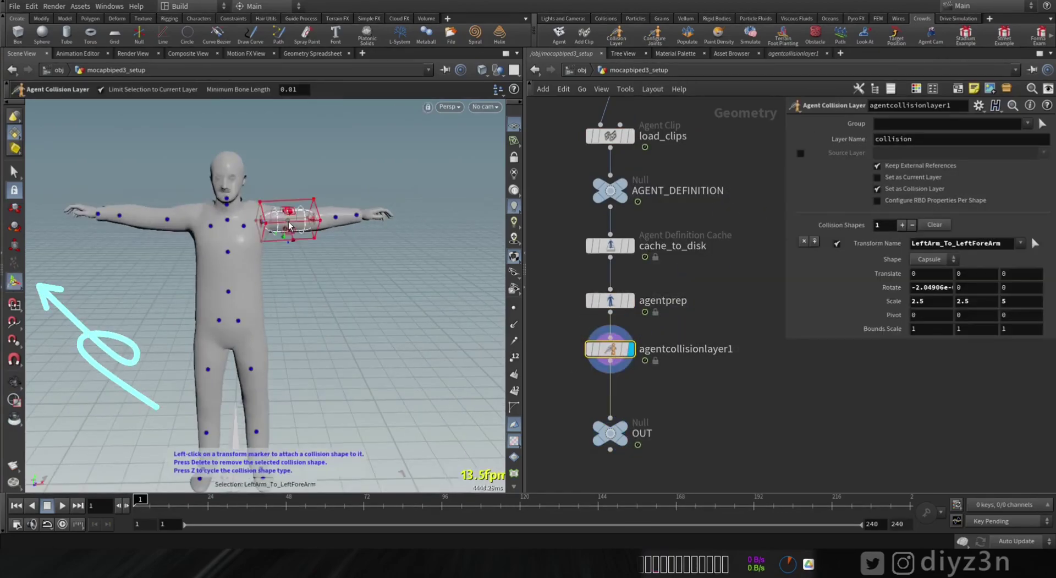
click(335, 217)
click(168, 219)
click(119, 215)
click(211, 226)
alt+drag(243, 225, 213, 227)
click(233, 251)
key(shift+w)
click(234, 290)
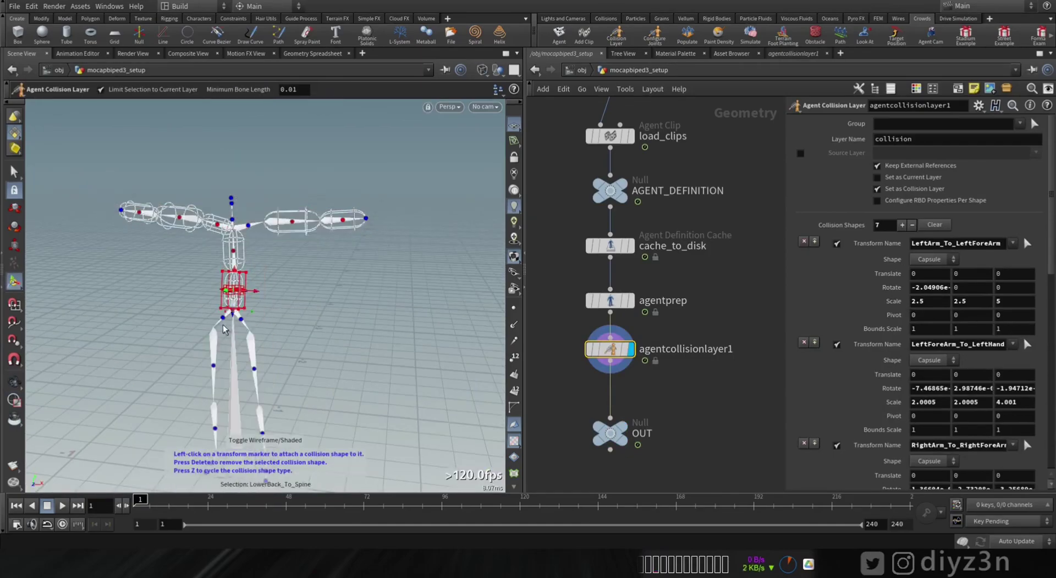
- Attach capsule collision shapes to the agent's upper and lower legs
click(214, 366)
click(254, 368)
click(216, 358)
click(263, 363)
- Enlarge the lower back and chest collision capsules to match the width of the agent's torso
click(240, 298)
drag(257, 302, 299, 320)
key(shift+w)
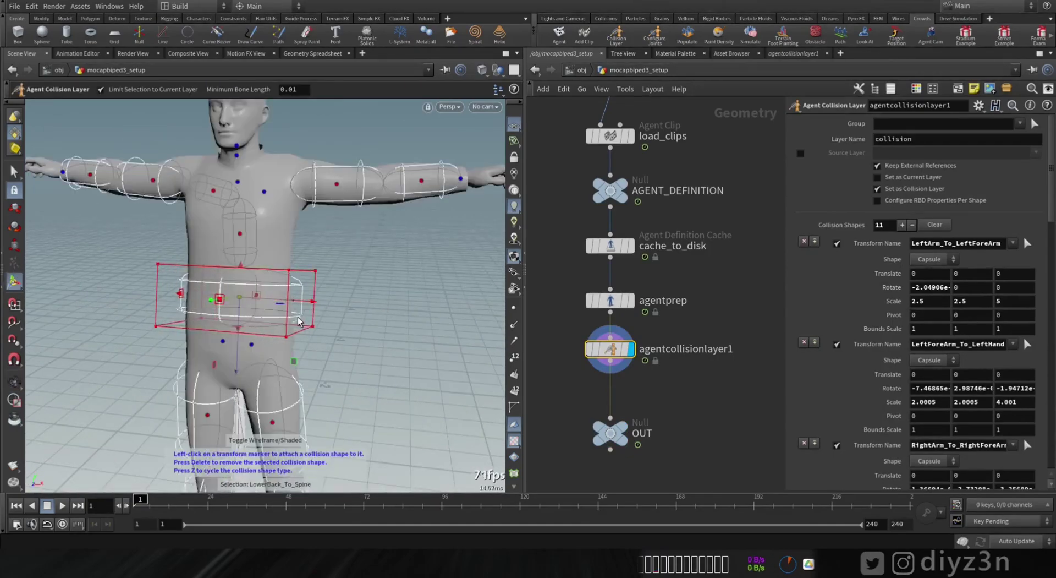
click(240, 233)
drag(256, 251, 270, 280)
- Attach a collision capsule fitted around the agent's head, and add another on the left shoulder
alt+drag(275, 220, 327, 207)
click(231, 214)
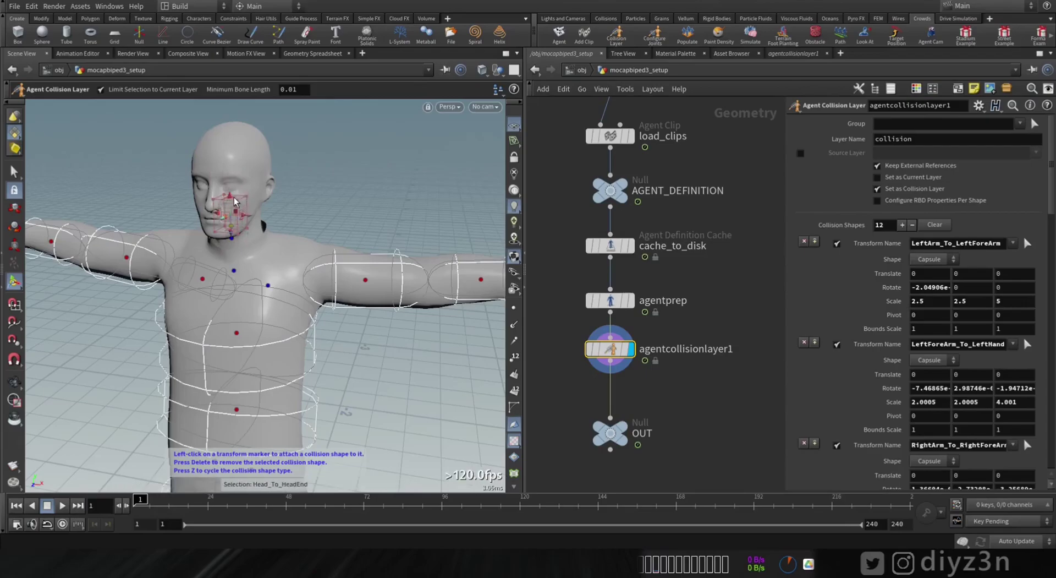
drag(230, 196, 230, 145)
drag(243, 215, 291, 193)
alt+drag(297, 231, 319, 203)
click(292, 285)
- Add the remaining collision shapes to the agent, working from the upper body down to the legs
alt+drag(335, 319, 286, 313)
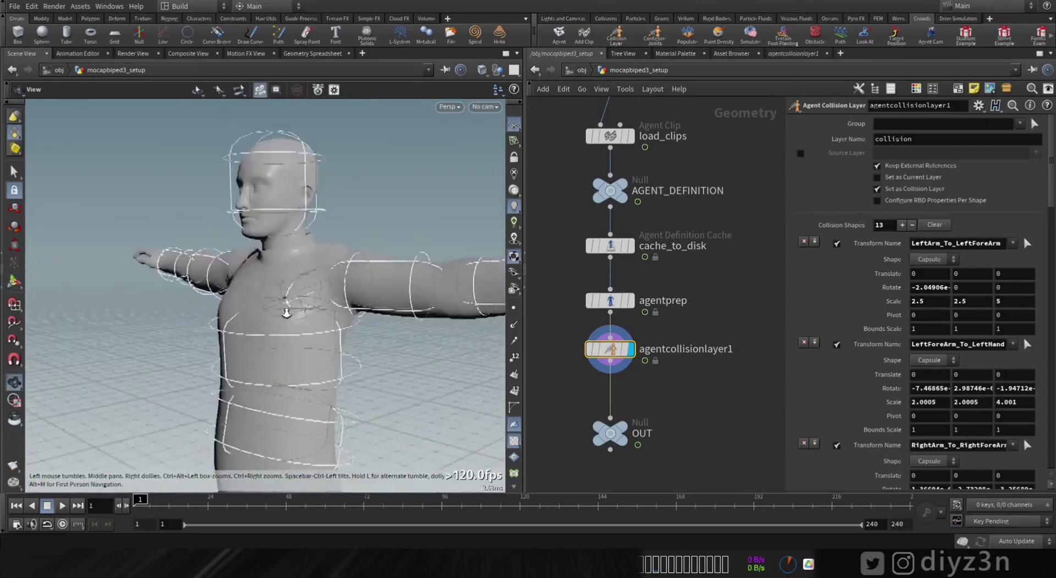
alt+right_drag(287, 313, 259, 247)
click(266, 185)
click(237, 326)
alt+middle_drag(247, 346, 247, 132)
click(290, 377)
alt+drag(275, 352, 231, 363)
click(242, 390)
alt+middle_drag(231, 220, 200, 358)
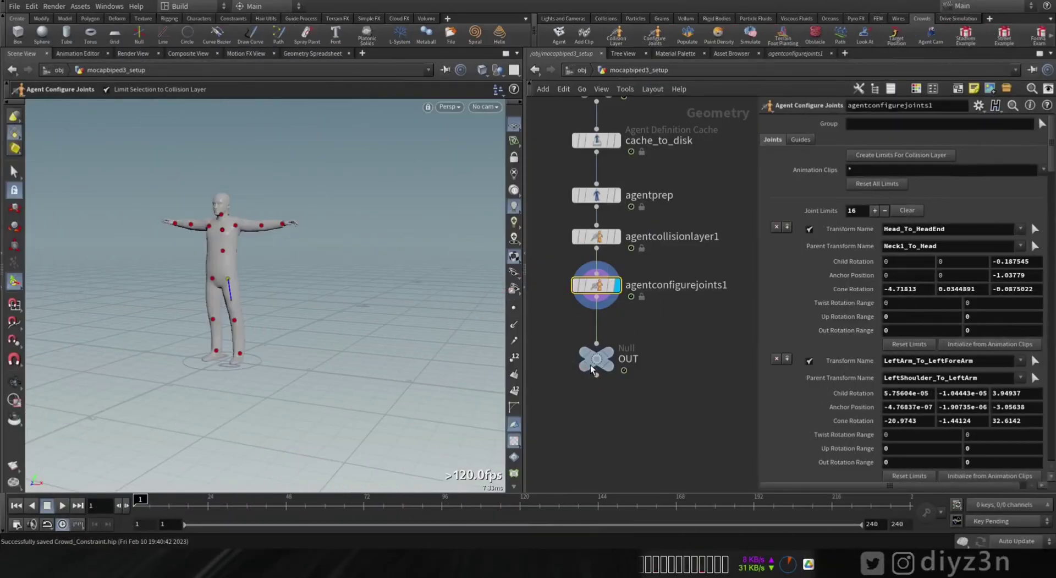
- Insert a Crowd Source node between agentconfigurejoints1 and the OUT null
drag(586, 363, 586, 437)
key(Tab)
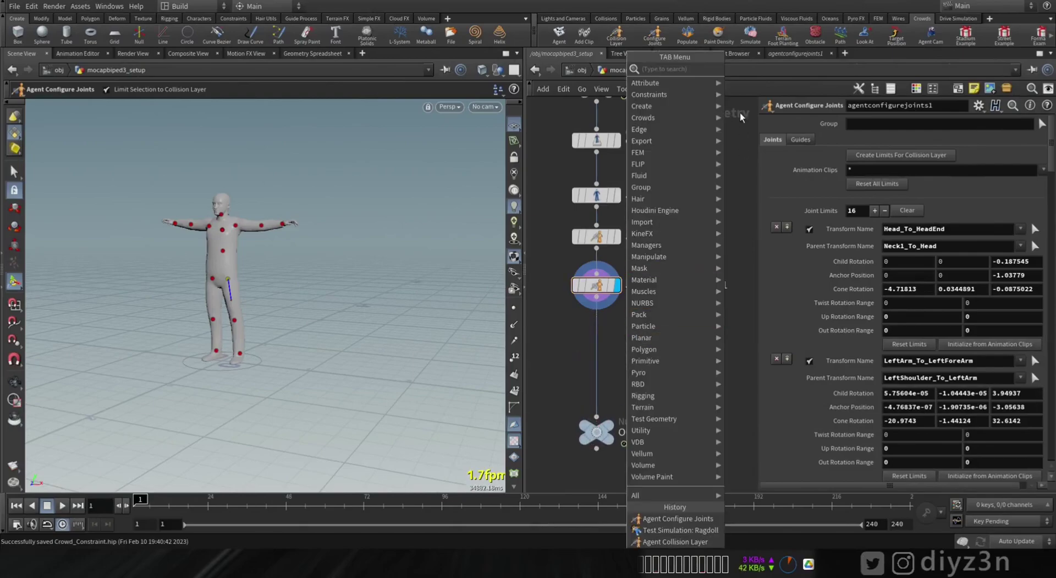
mouse_move(677, 115)
click(866, 211)
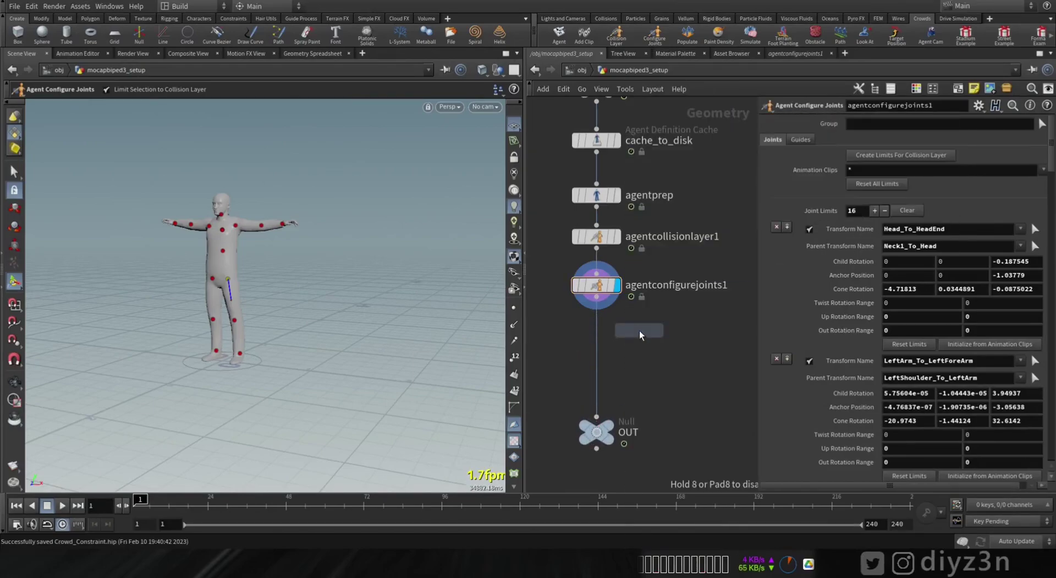
click(602, 359)
drag(599, 366, 604, 367)
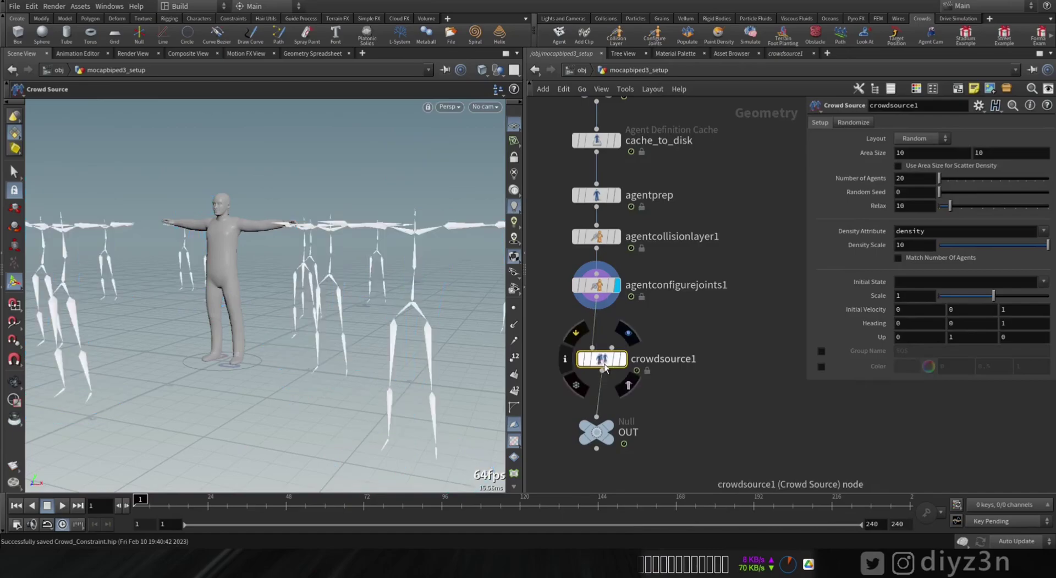
- Display the crowdsource1 output in the viewport to show the scattered crowd of agents
click(630, 334)
scroll(250, 266, down, 5)
alt+drag(250, 267, 262, 290)
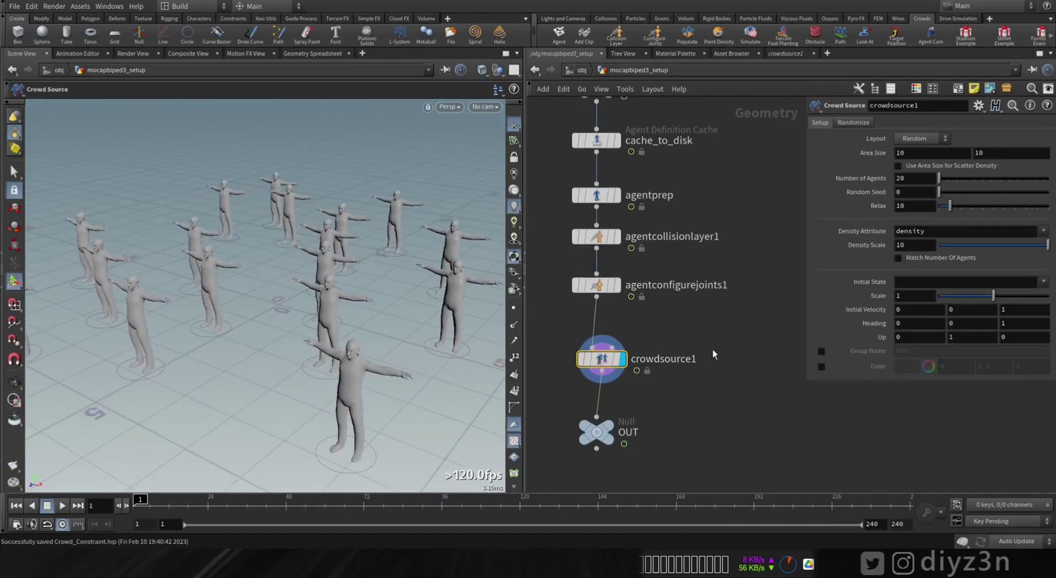
- Add a Line node beside the agent chain and connect it to the second input of crowdsource1
key(h)
key(Tab)
click(802, 70)
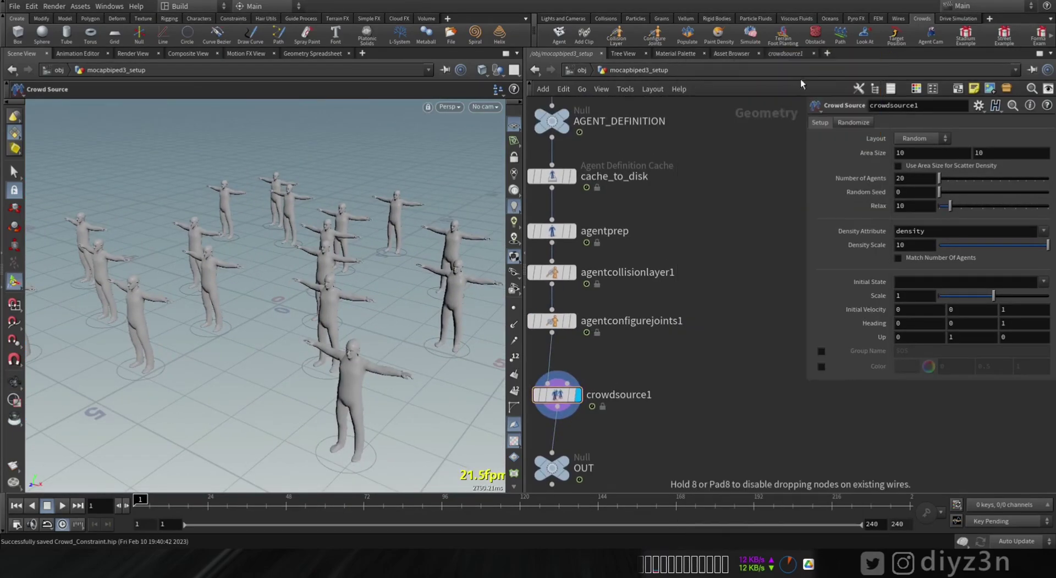
click(718, 302)
mouse_move(737, 297)
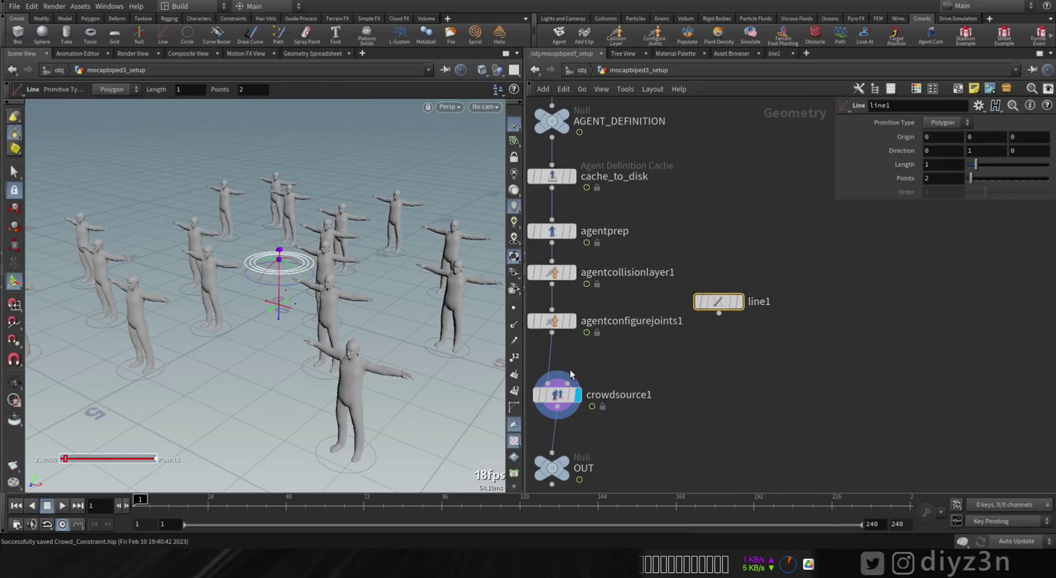
click(569, 379)
click(719, 313)
mouse_move(711, 309)
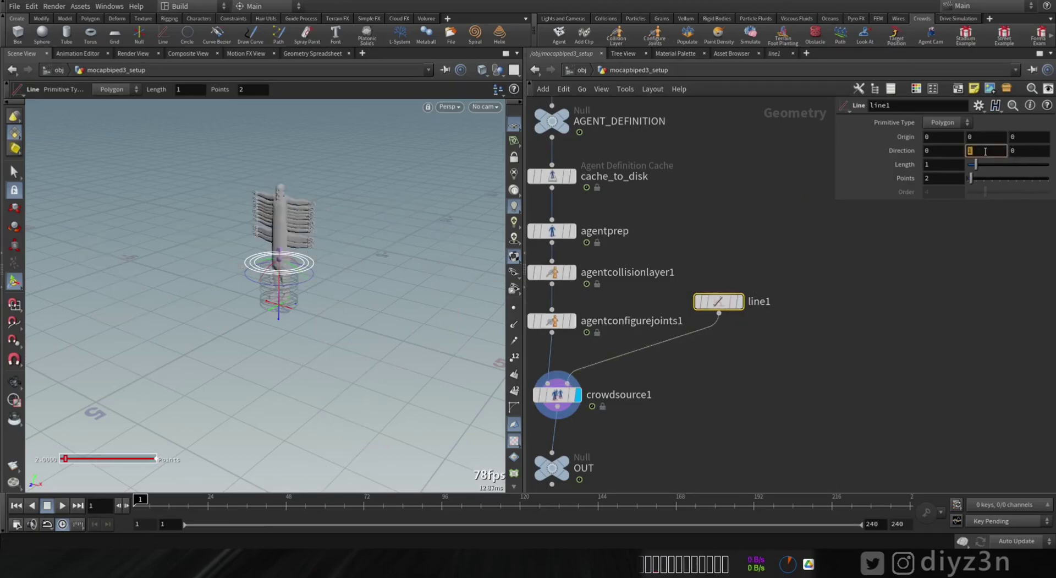
- Set the line's direction to 1, 0, 0 and its length to 2.7
text(0)
double_click(956, 153)
text(1)
key(Return)
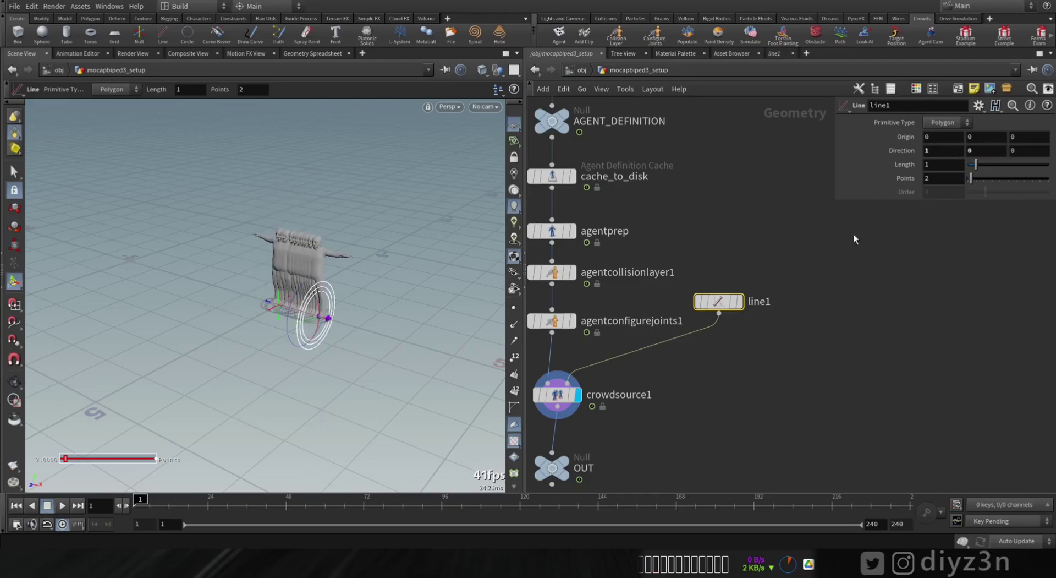
middle_drag(945, 165, 984, 166)
- Set the Number of Agents on crowdsource1 to 10, and move line1 up to make room beneath it
click(557, 396)
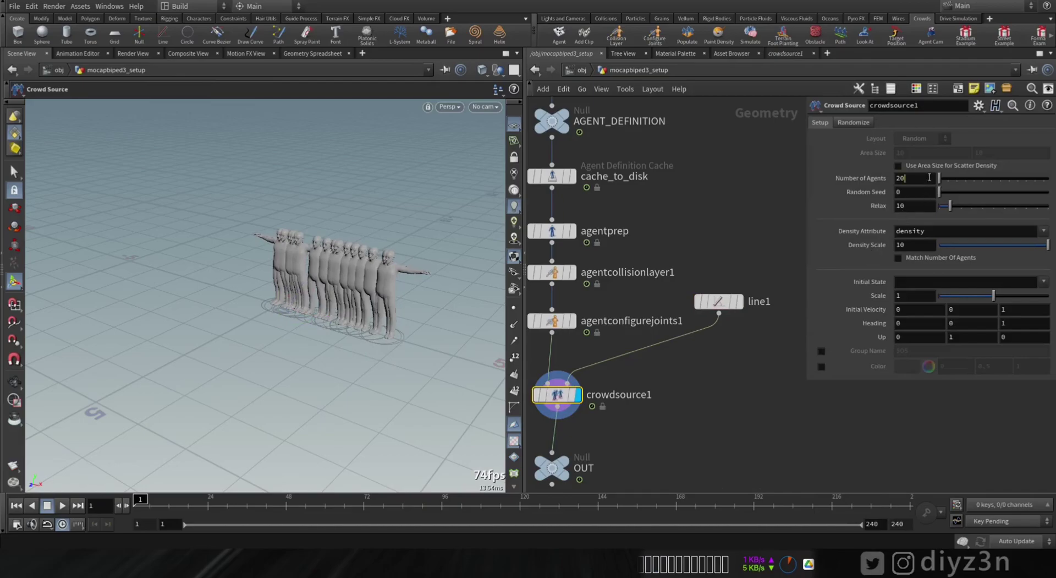
drag(727, 303, 740, 267)
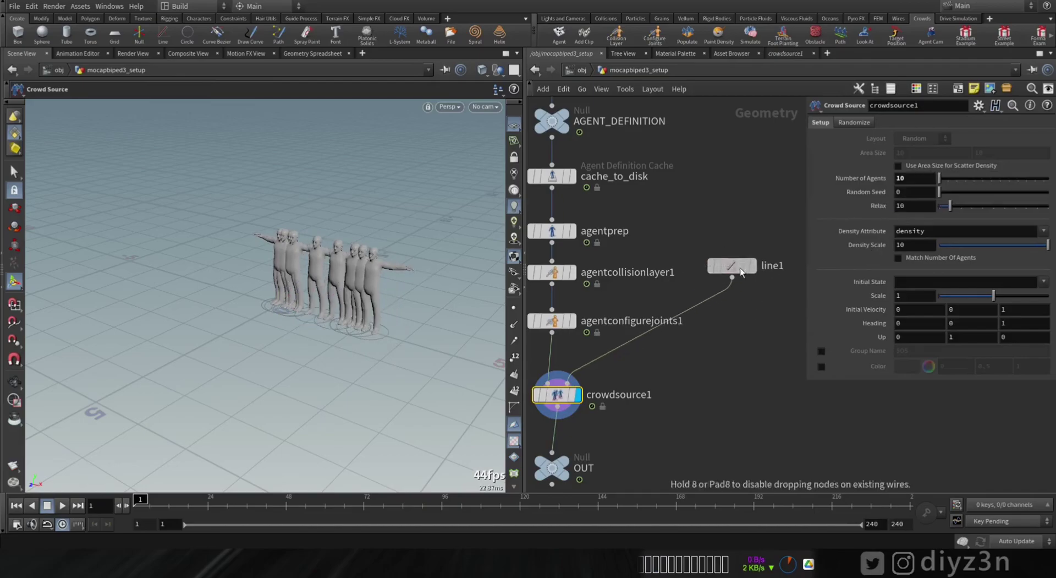
- Insert an Add node between line1 and crowdsource1, with Delete Geometry But Keep the Points enabled
key(Tab)
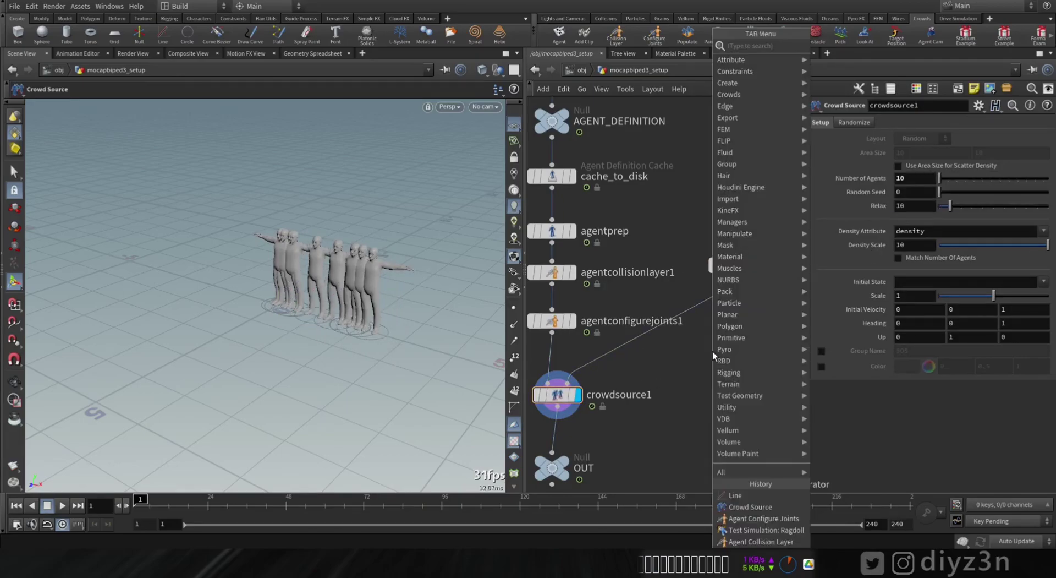
mouse_move(791, 165)
click(852, 48)
click(692, 317)
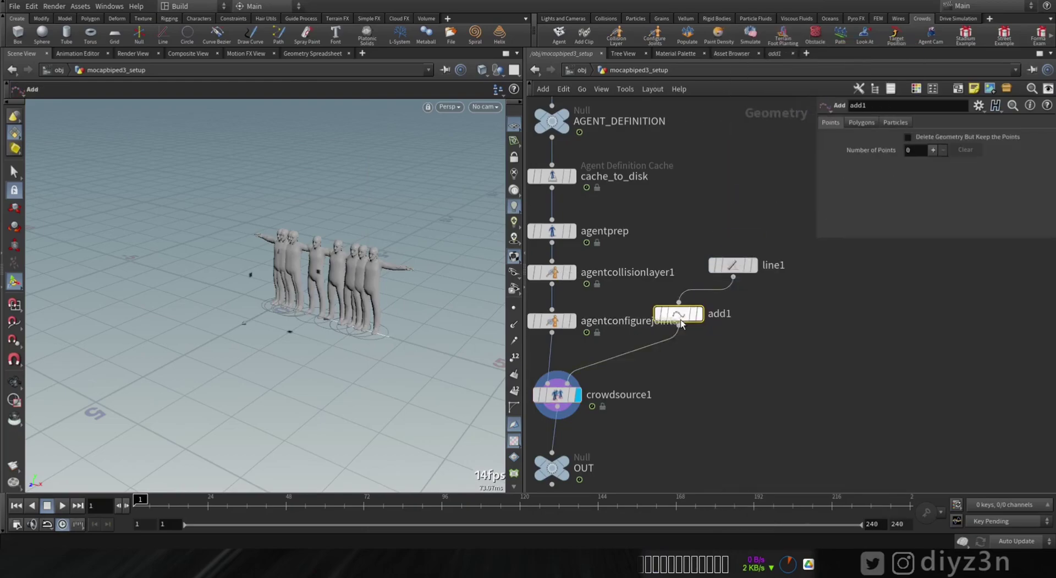
drag(696, 313, 701, 339)
click(923, 140)
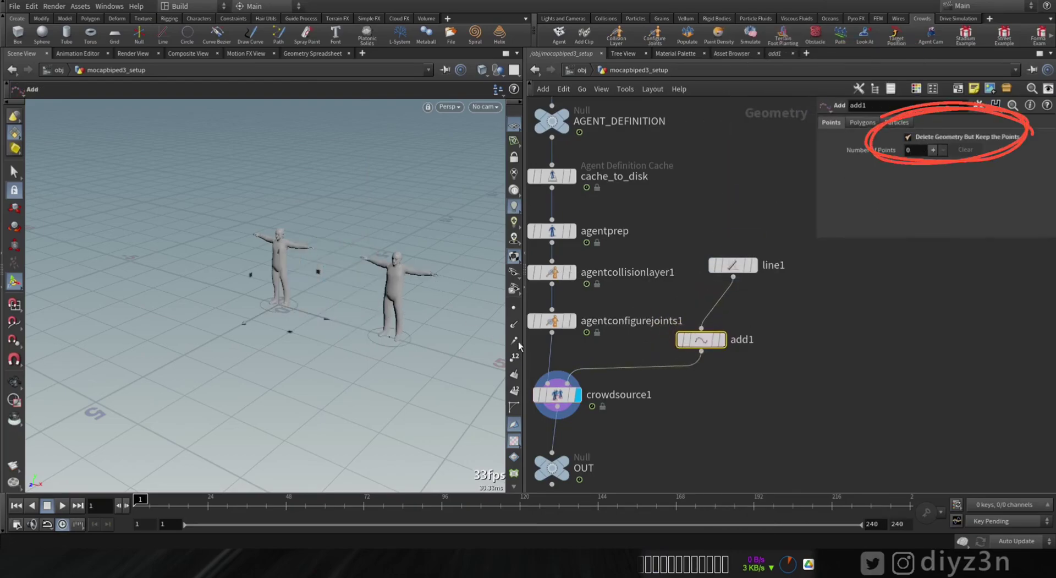
- Set line1 to 5 points with a length of 5 so the agents stand spread out in a row
click(732, 265)
drag(972, 177, 976, 178)
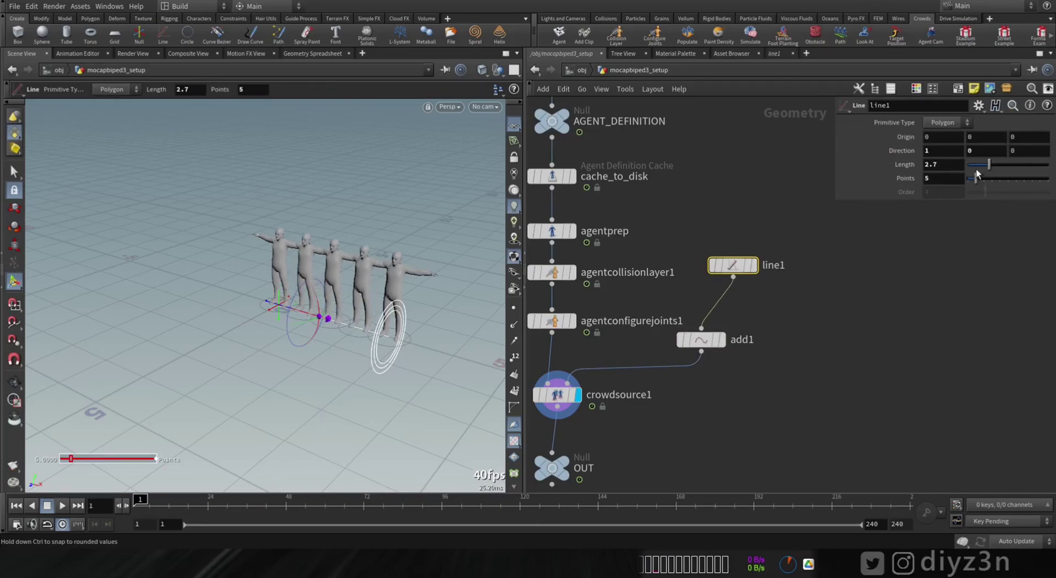
click(930, 163)
text(5)
key(Return)
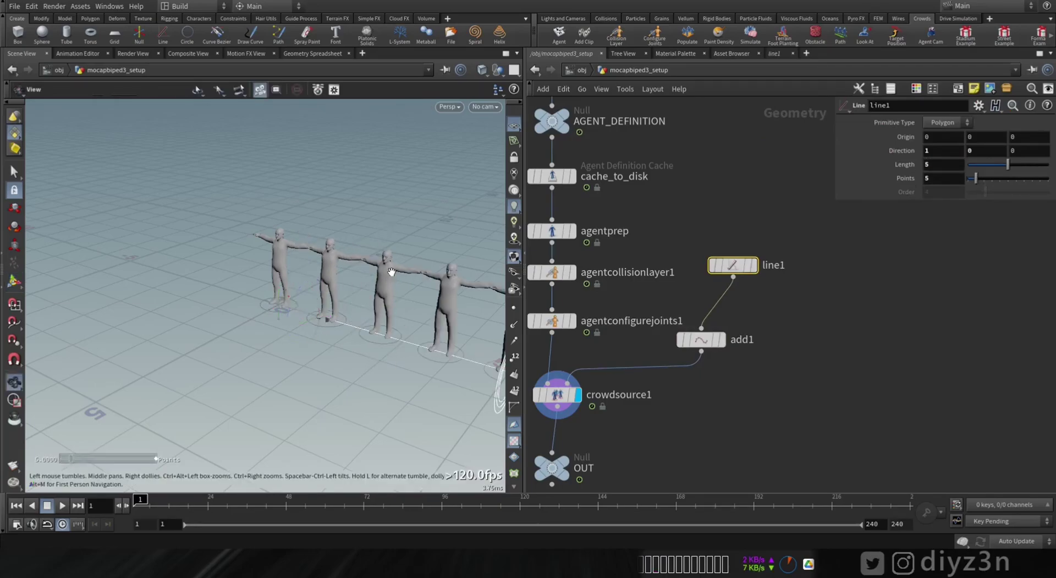
alt+middle_drag(391, 272, 320, 248)
alt+drag(320, 248, 319, 253)
alt+middle_drag(319, 253, 361, 270)
alt+middle_drag(297, 272, 309, 273)
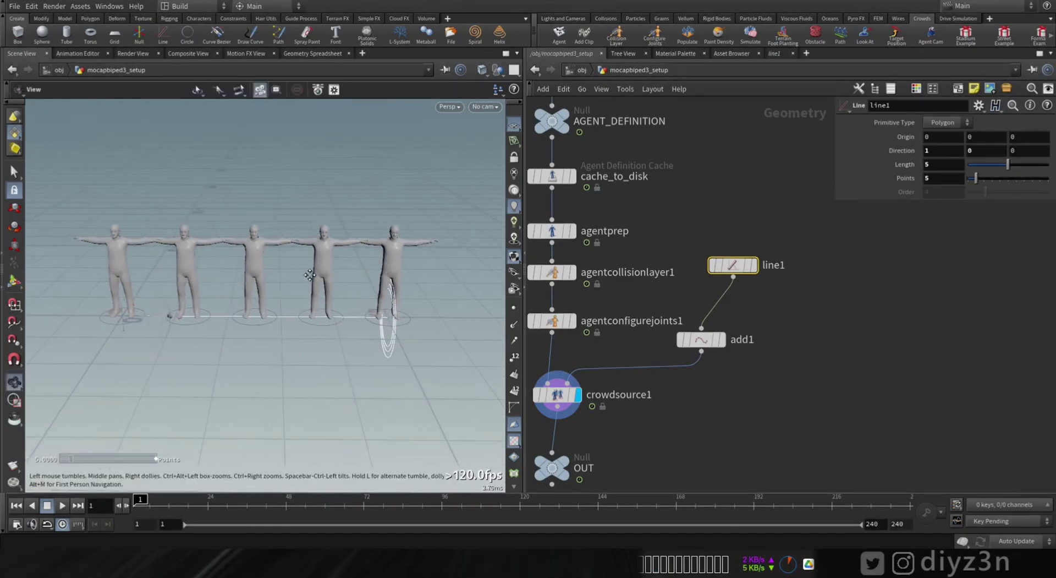
- Align the OUT null beneath crowdsource1, and run Simulate on the crowd with the ragdoll state added
middle_drag(637, 413, 699, 330)
drag(614, 390, 621, 412)
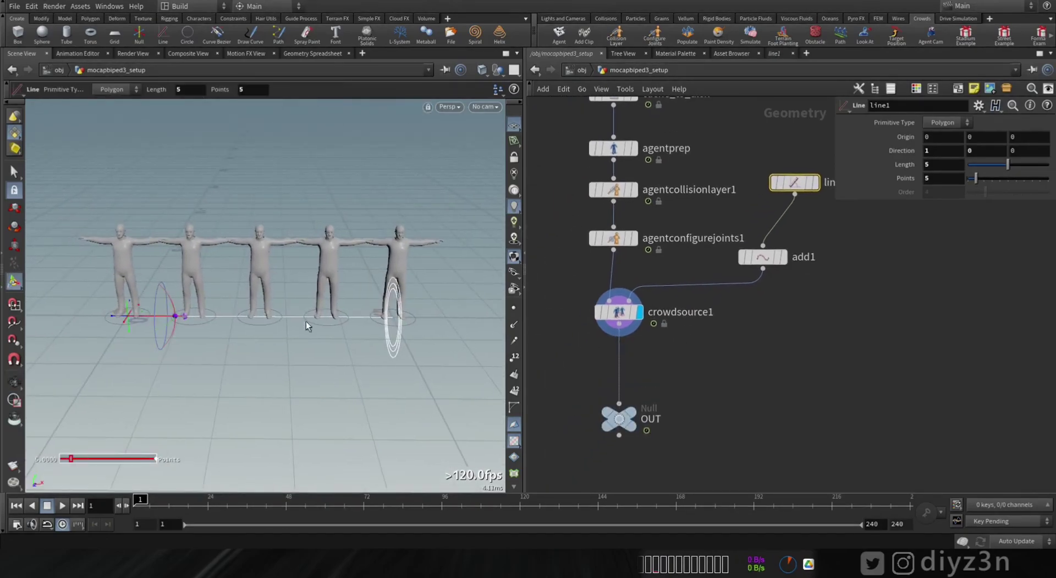
drag(306, 321, 236, 319)
click(619, 311)
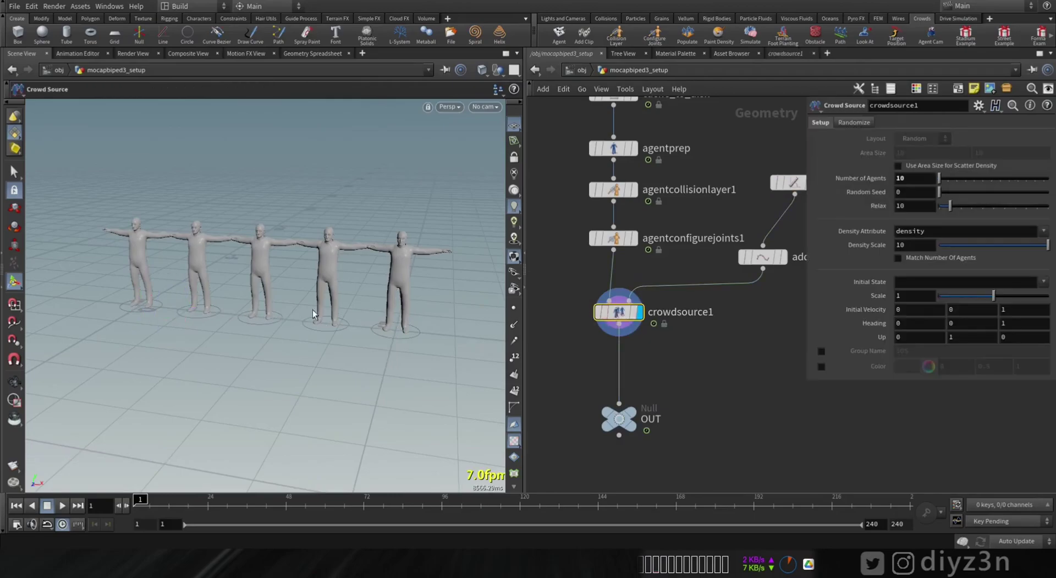
click(750, 37)
click(320, 276)
key(Return)
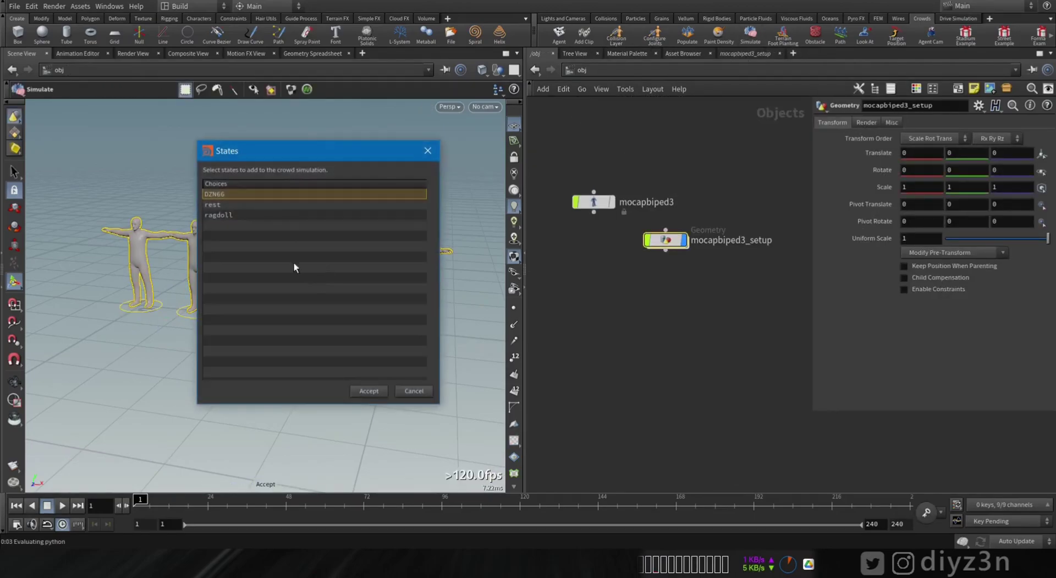
ctrl+click(229, 194)
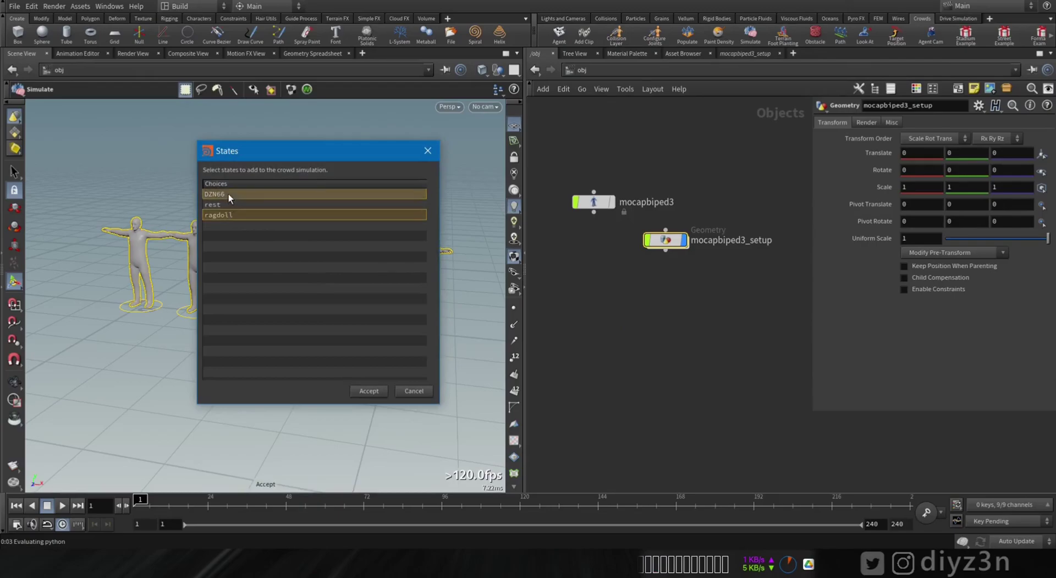
click(369, 391)
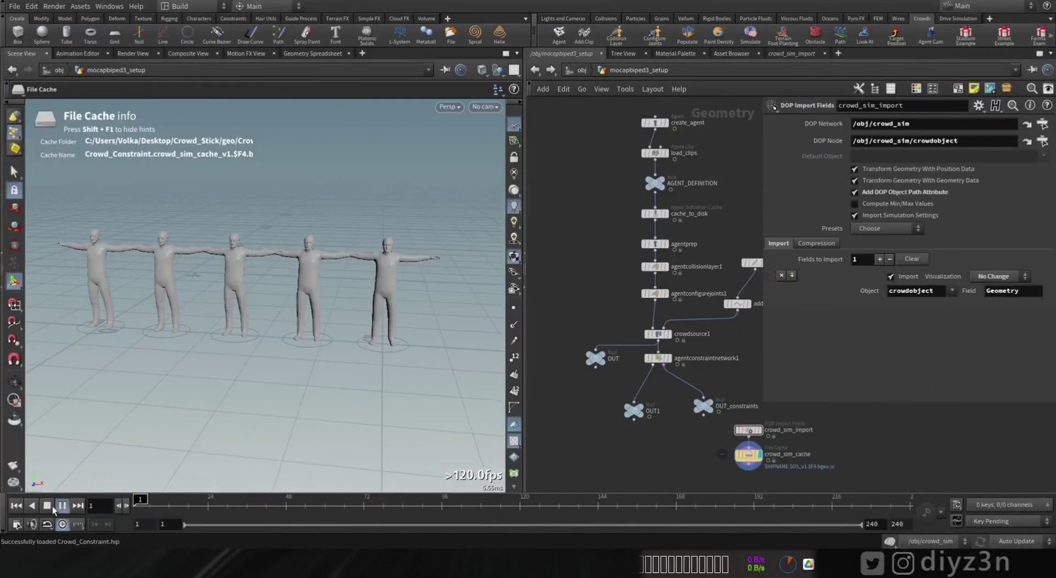
- Set the Initial State of crowdsource1 to ragdoll, play the simulation, and return to the first frame
click(16, 507)
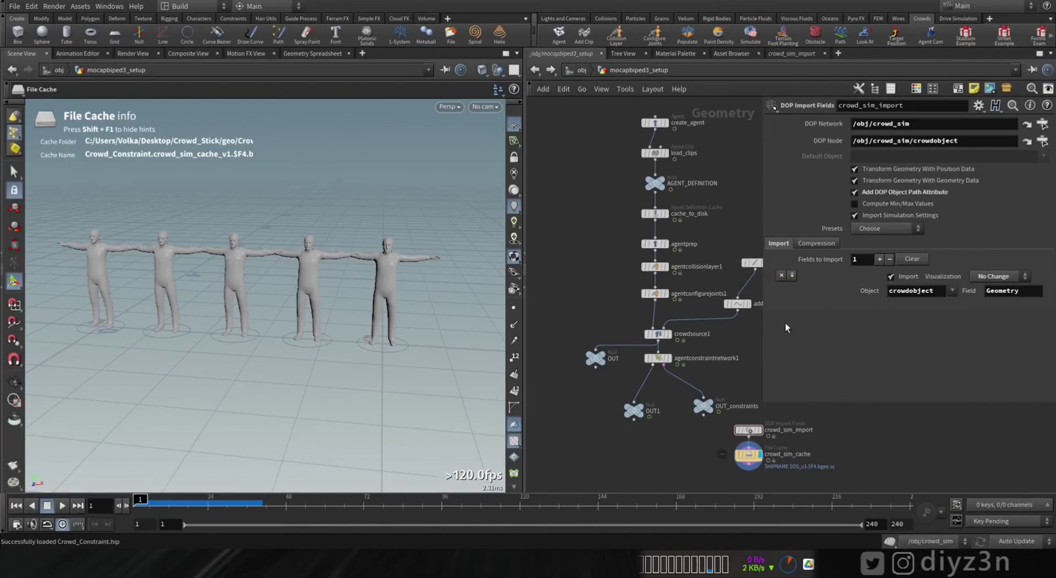
middle_drag(682, 336, 654, 296)
scroll(655, 296, up, 3)
click(621, 293)
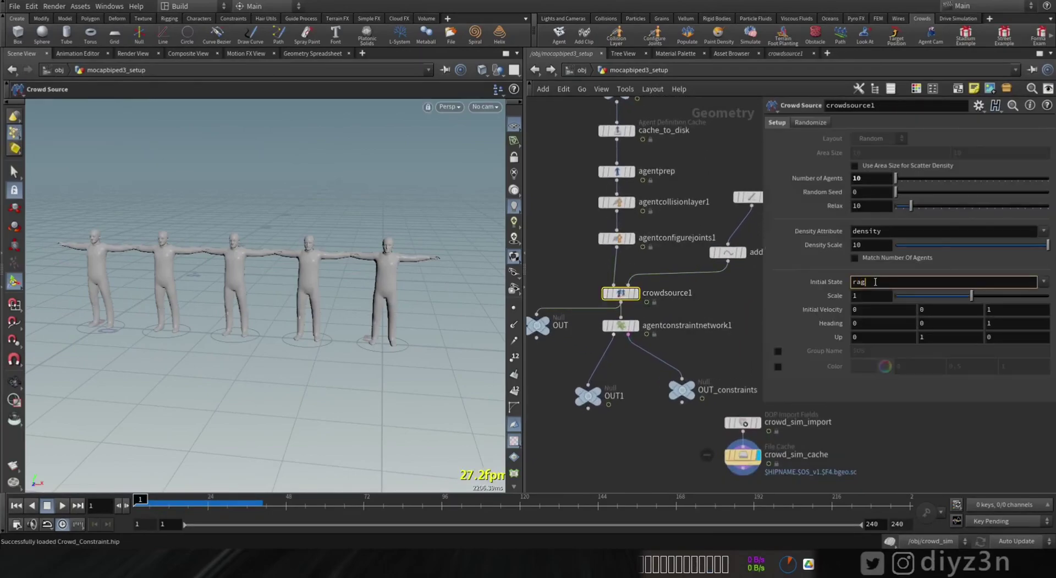
click(62, 504)
click(47, 505)
click(16, 504)
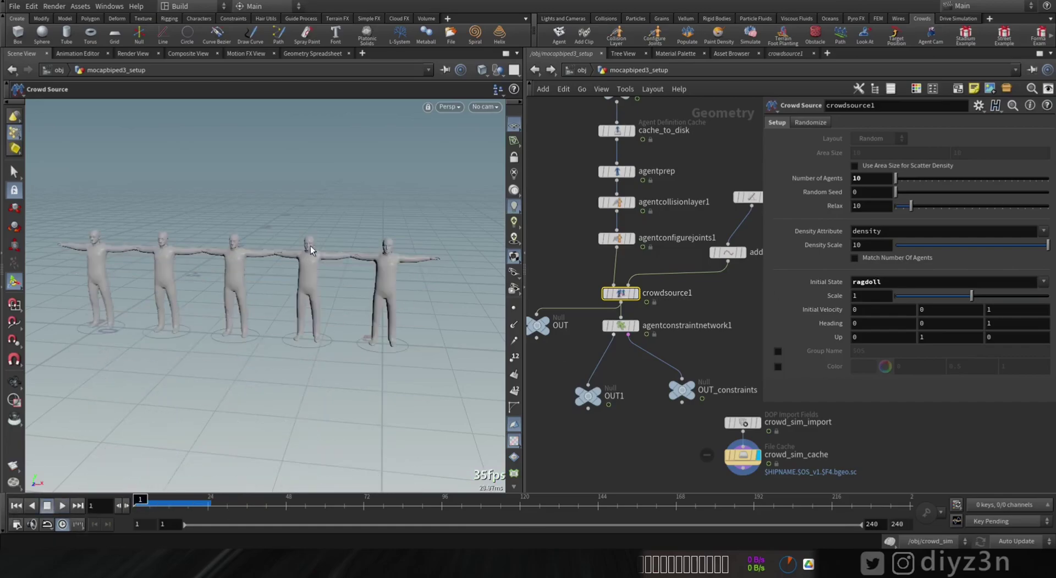
- In crowd_sim, add a Ground Plane connected to merge_static_collisions and set its Y position to -.5
click(578, 71)
middle_drag(711, 206, 574, 193)
drag(737, 326, 626, 351)
double_click(626, 351)
scroll(593, 257, up, 3)
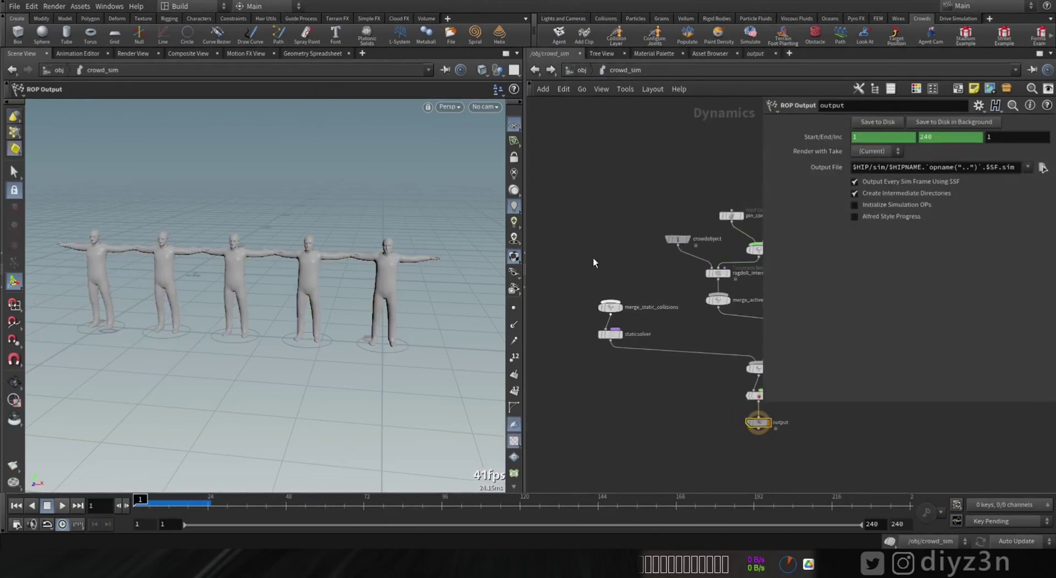
key(Tab)
text(gr)
click(717, 220)
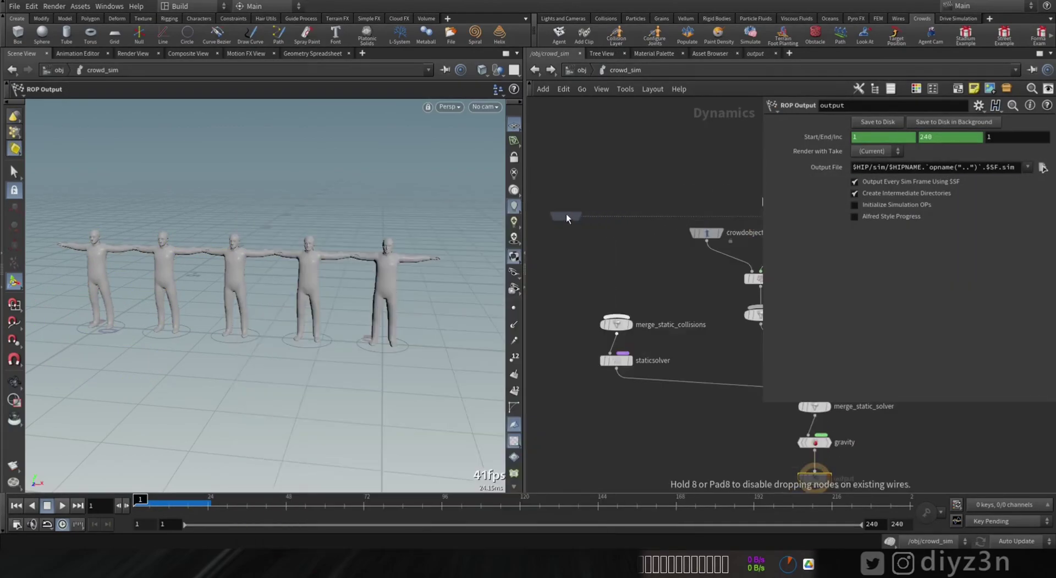
click(565, 214)
click(566, 224)
click(616, 318)
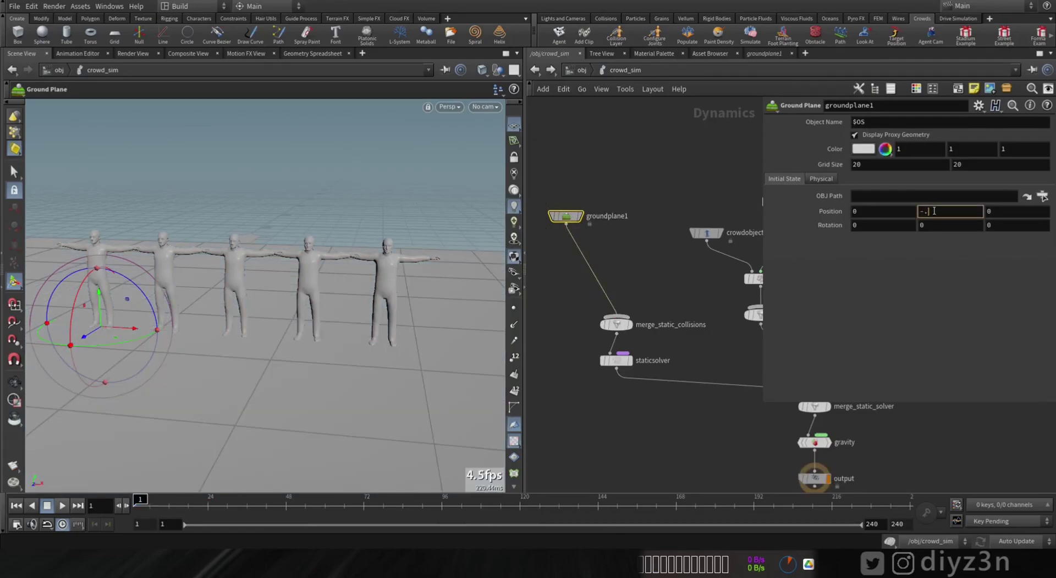
key(Return)
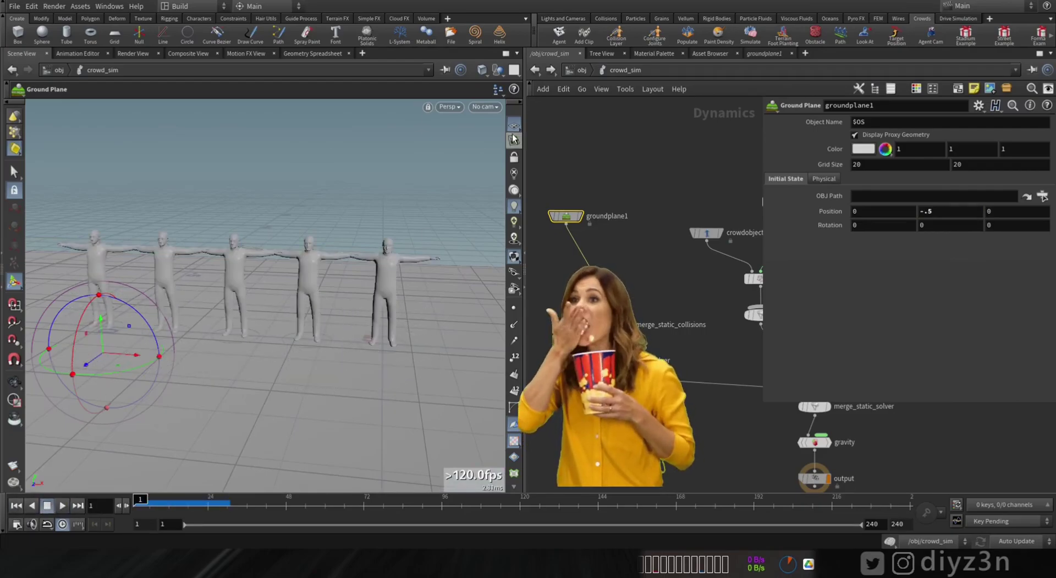
- Back in mocapbiped3_setup, space out agentconstraintnetwork1 and OUT_constraints, and inspect the constraint network's parameters
click(582, 70)
drag(620, 351, 604, 379)
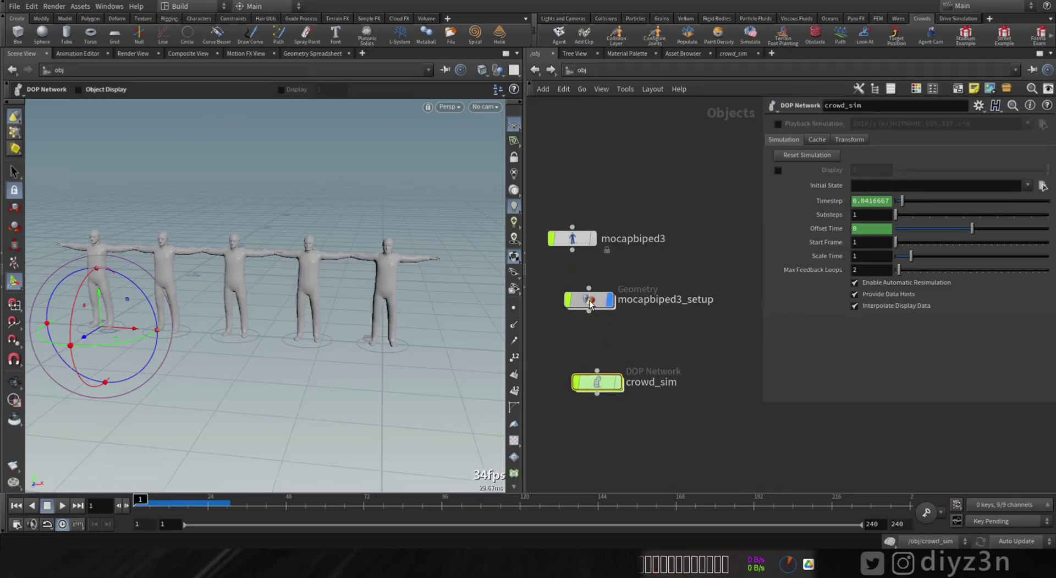
double_click(589, 300)
middle_drag(693, 270, 704, 242)
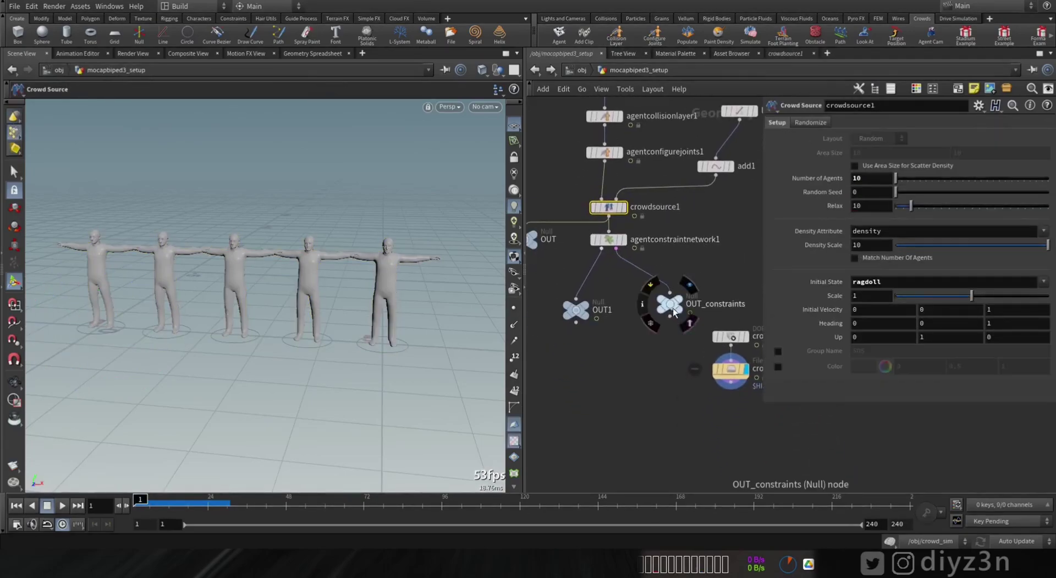
drag(669, 303, 656, 357)
scroll(625, 244, up, 2)
drag(618, 234, 619, 263)
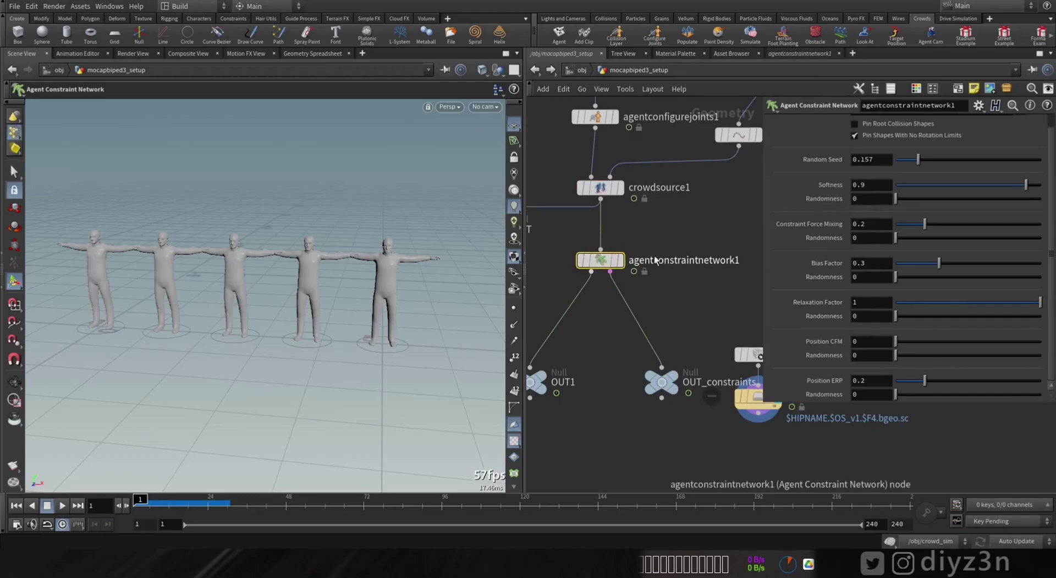
mouse_move(605, 265)
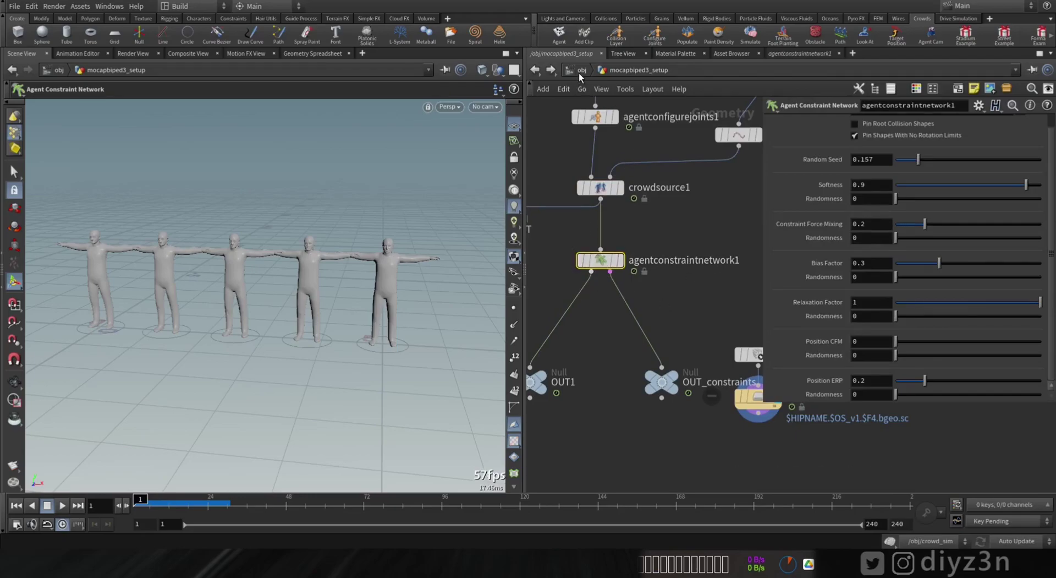
- In crowd_sim, check the data names of pin_constraint and conetwist_constraint, and the SOP path of ragdoll_internal_constraints
click(579, 72)
click(588, 74)
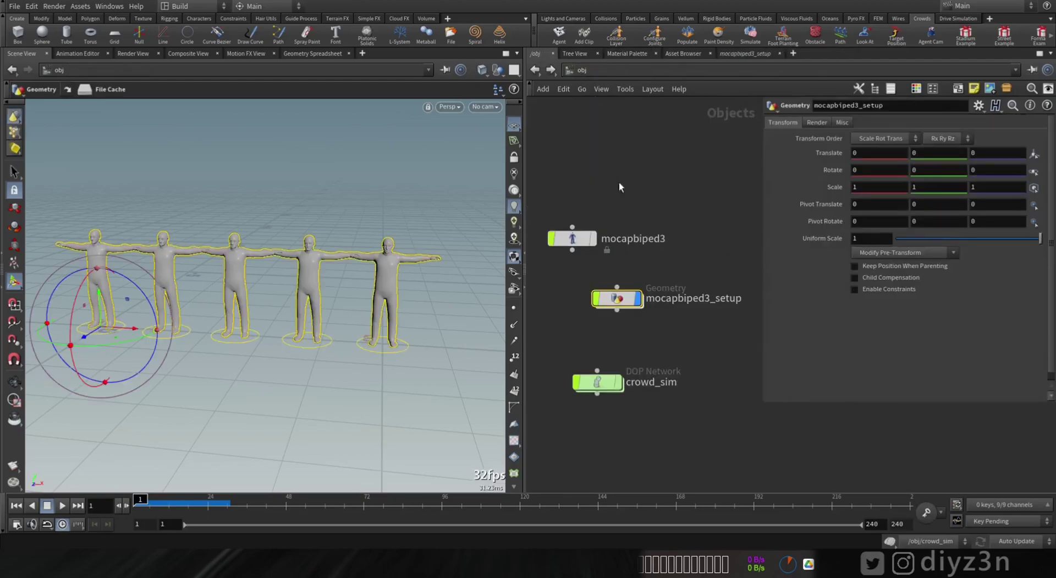
double_click(598, 379)
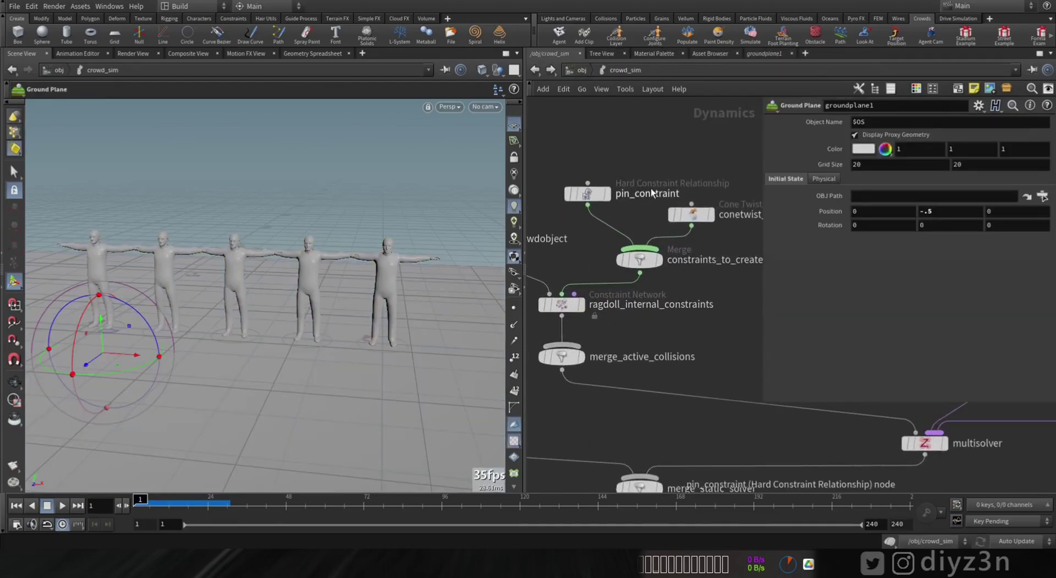
click(587, 194)
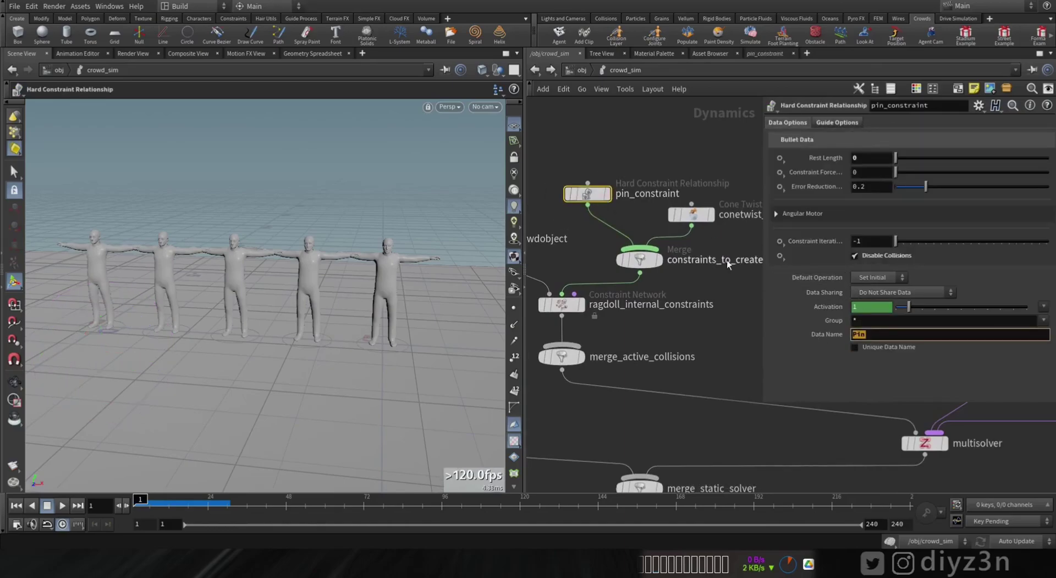
click(691, 214)
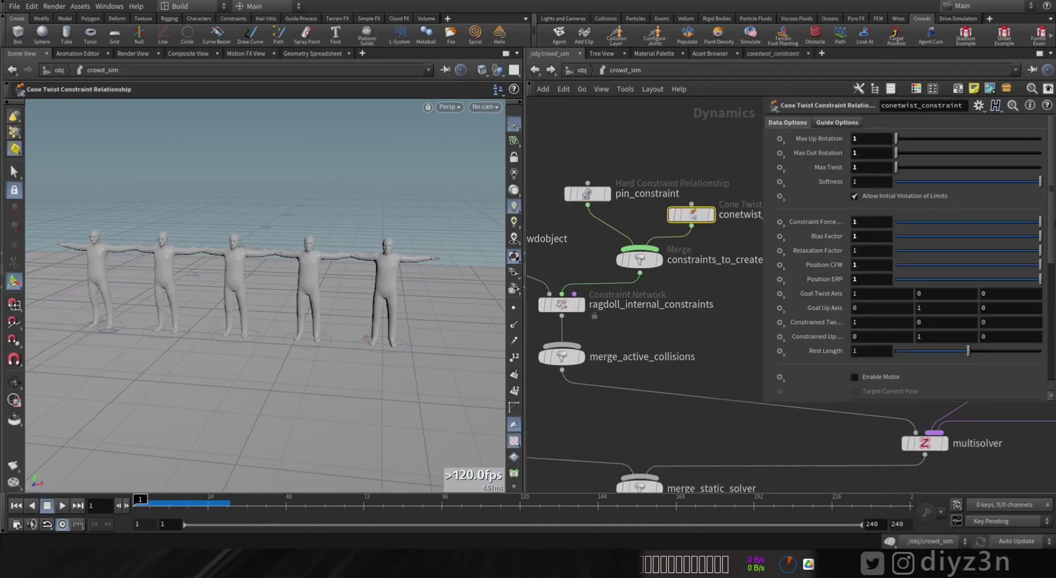
scroll(1035, 372, down, 5)
drag(920, 385, 800, 387)
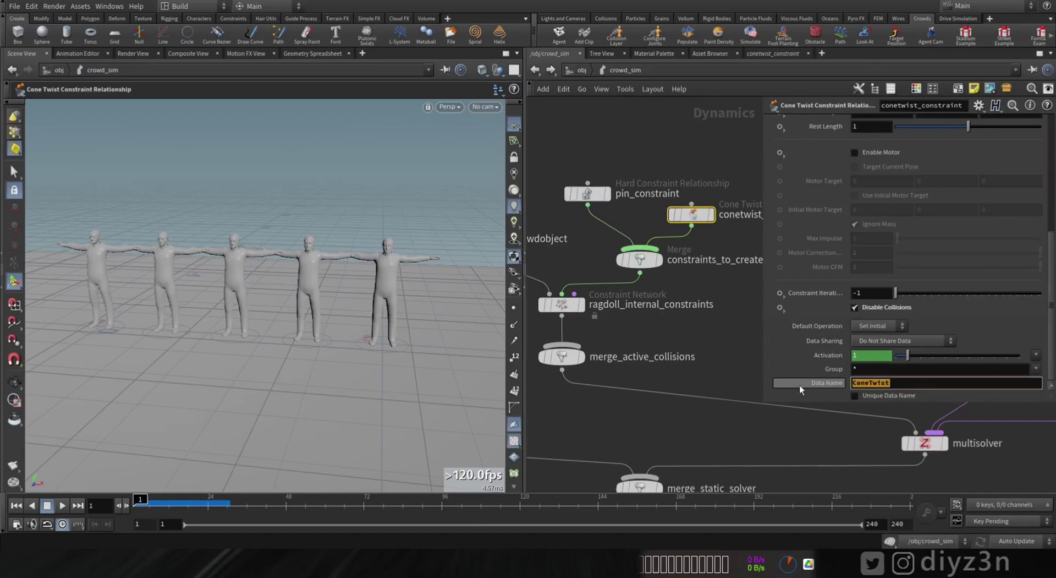
click(549, 306)
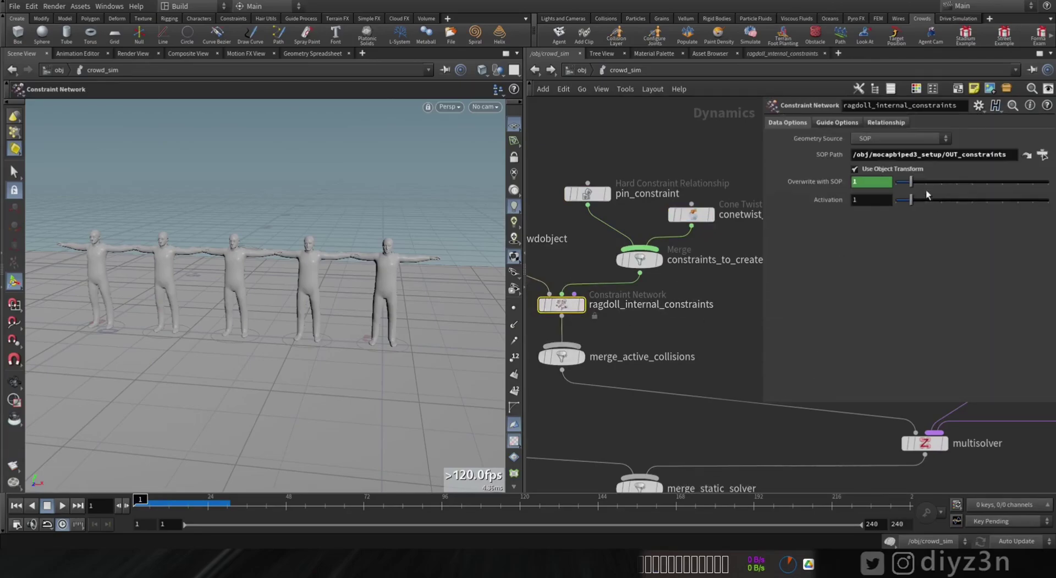
- Go up to the object level, add a Geometry node, and go inside it
click(1026, 155)
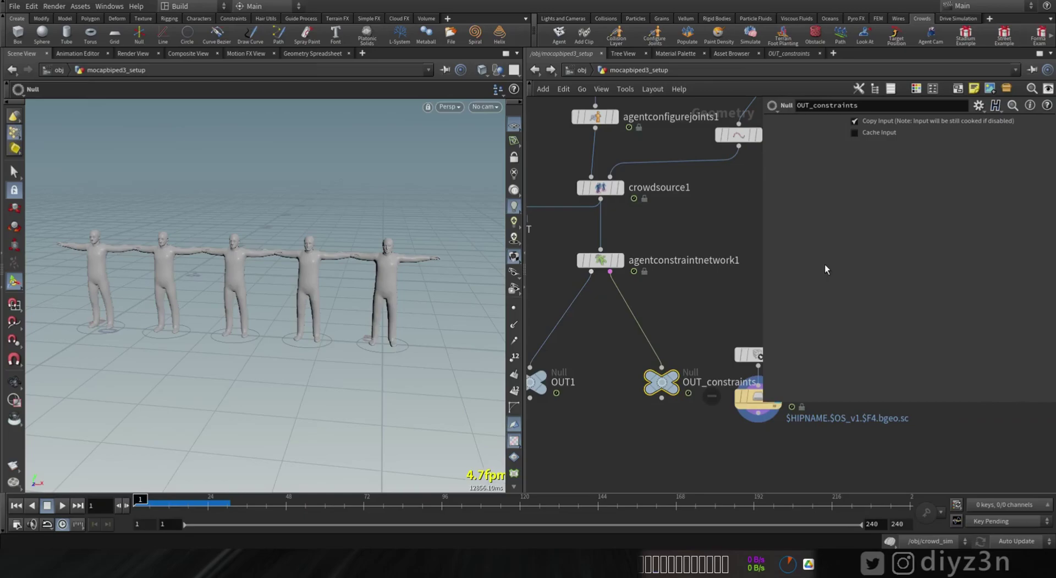
key(u)
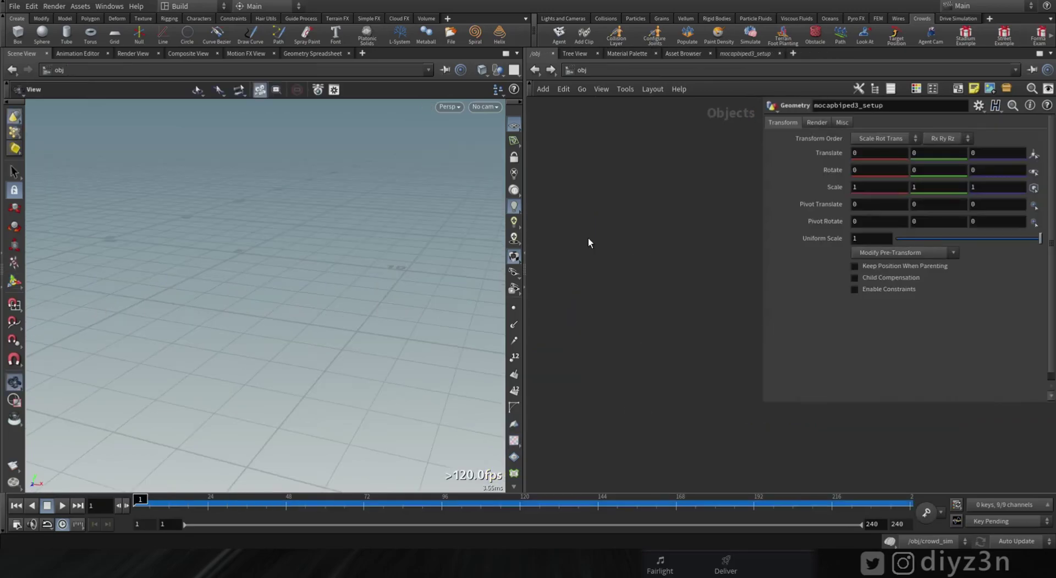
key(Tab)
text(ge)
click(690, 239)
click(617, 223)
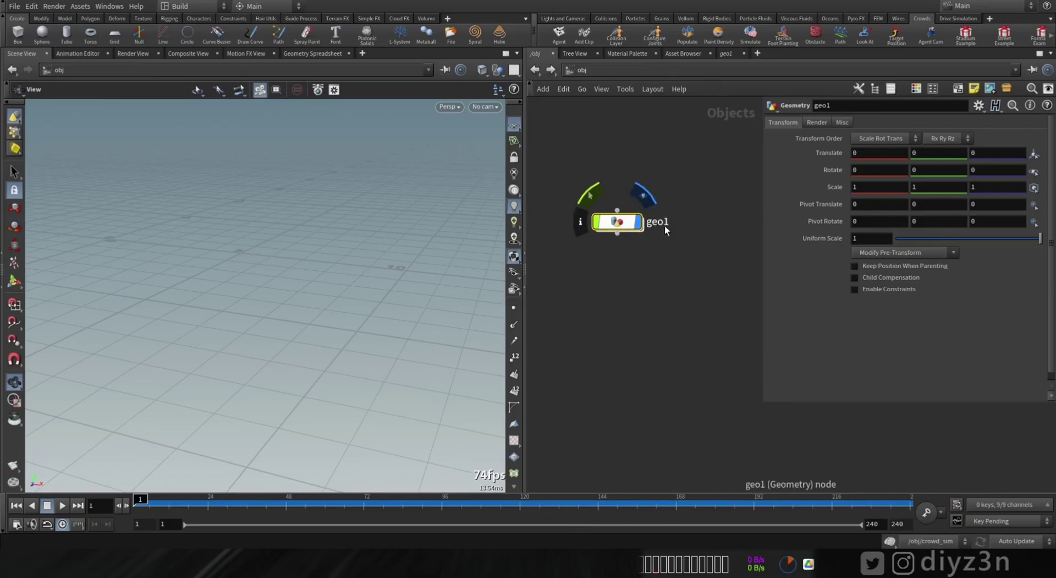
double_click(664, 225)
key(Return)
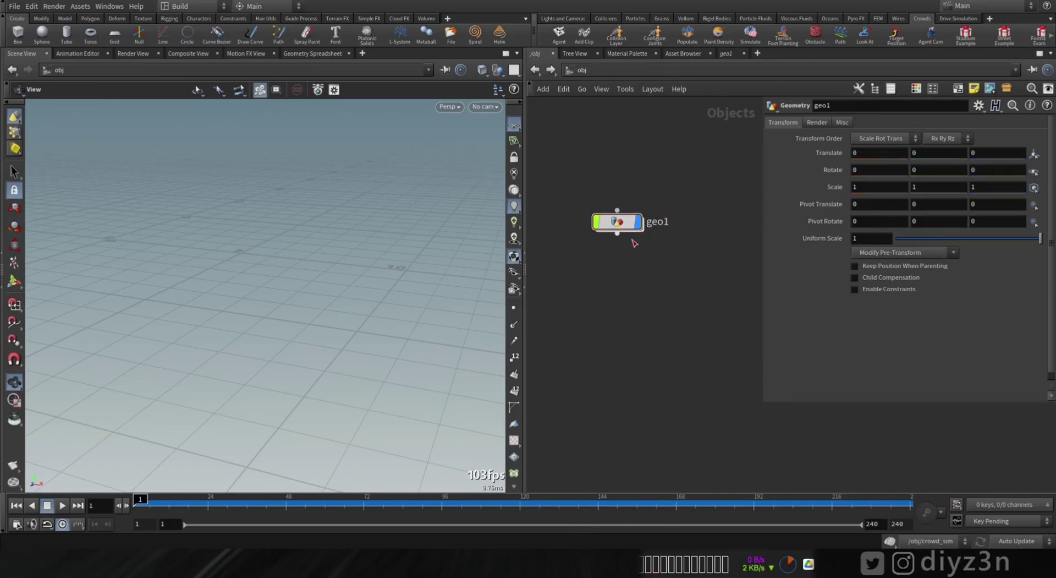
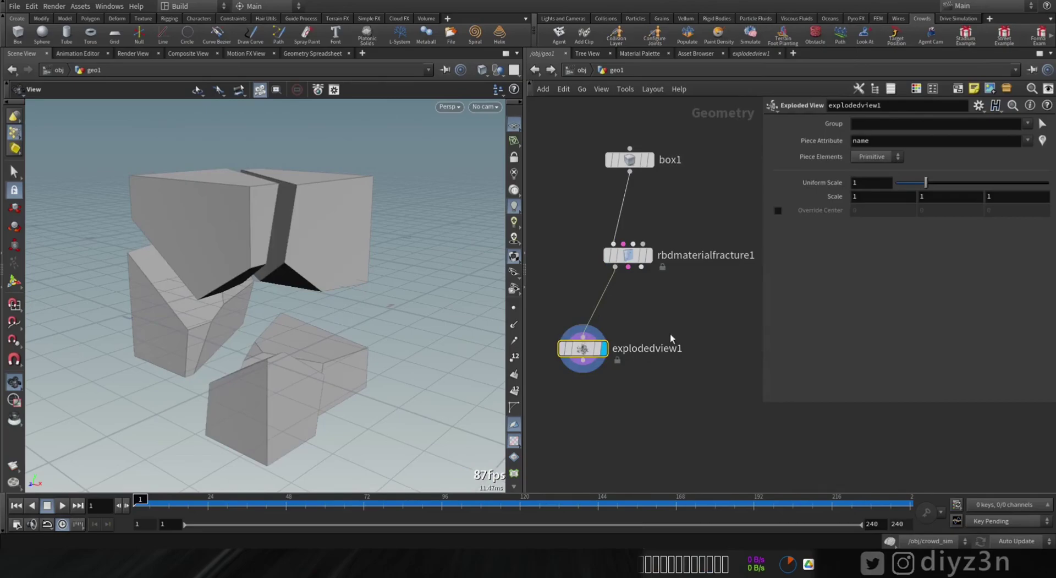
- Add a Null connected to the second output of rbdmaterialfracture1 and display it
text(null)
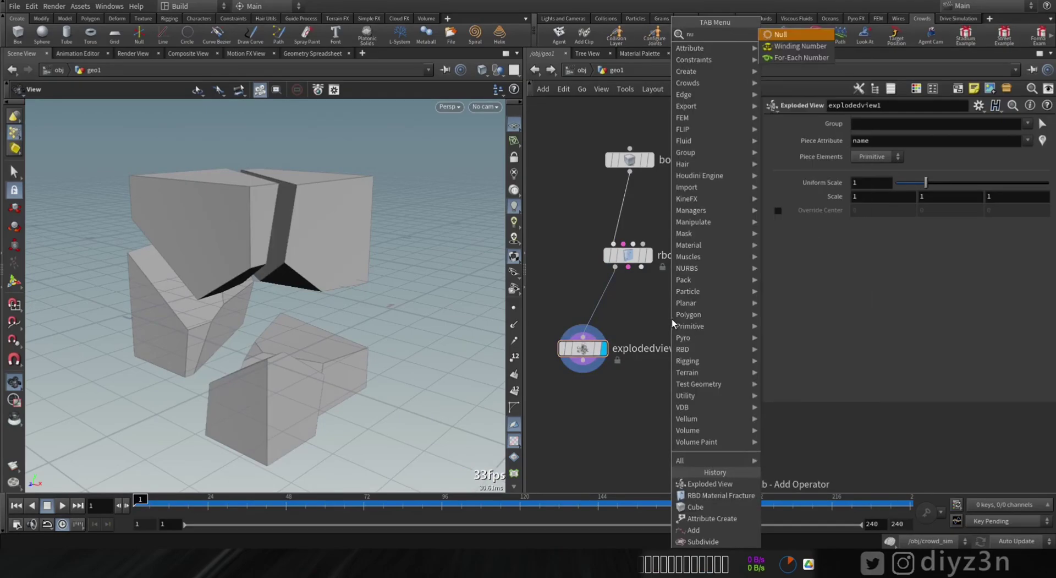
key(Return)
click(688, 353)
drag(687, 337, 666, 314)
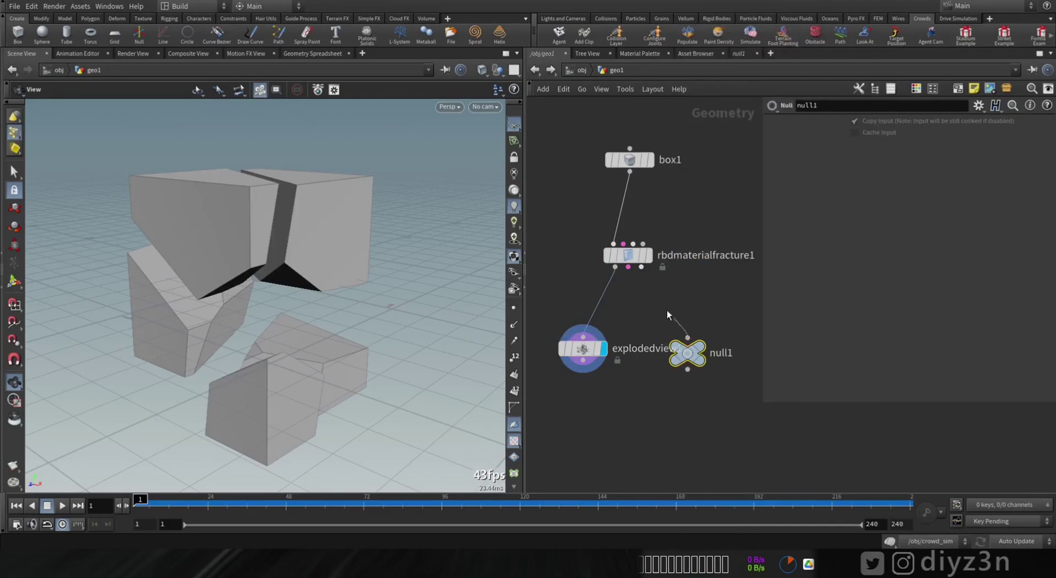
click(628, 268)
click(709, 329)
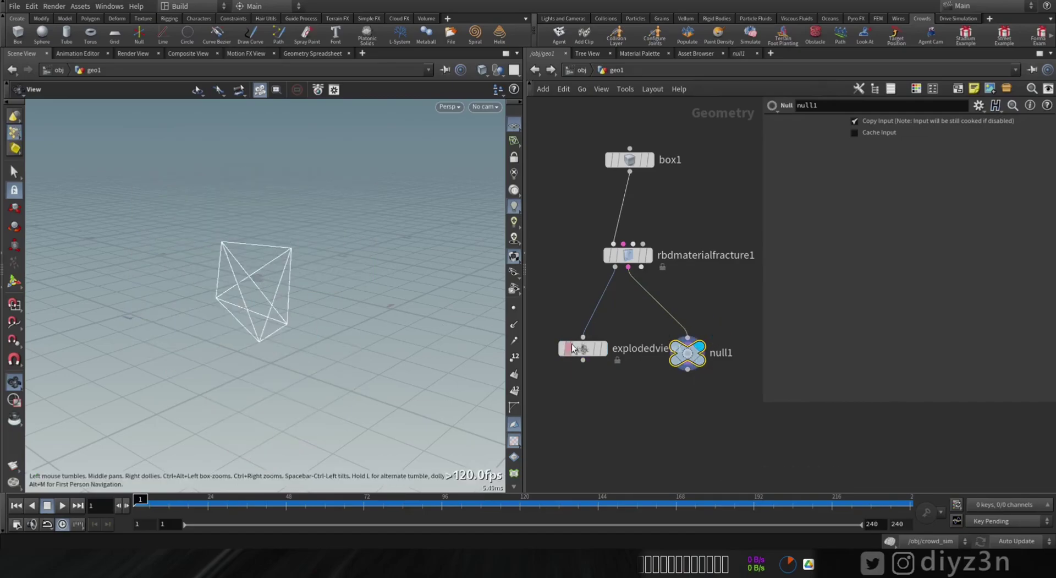
- Show explodedview1 as a template over the constraint lines and set its Uniform Scale to 0
click(598, 348)
drag(272, 308, 381, 293)
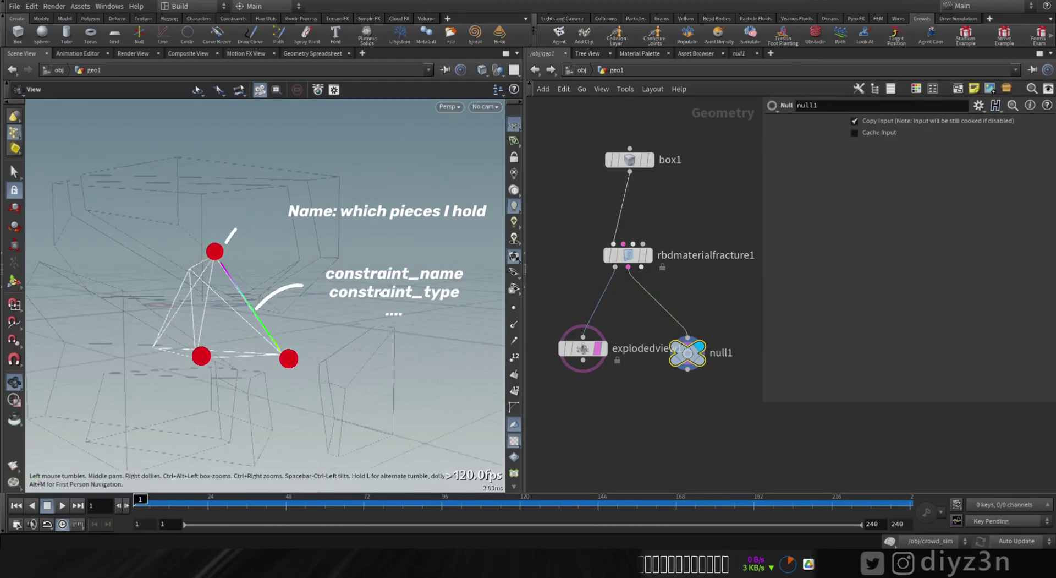
click(583, 348)
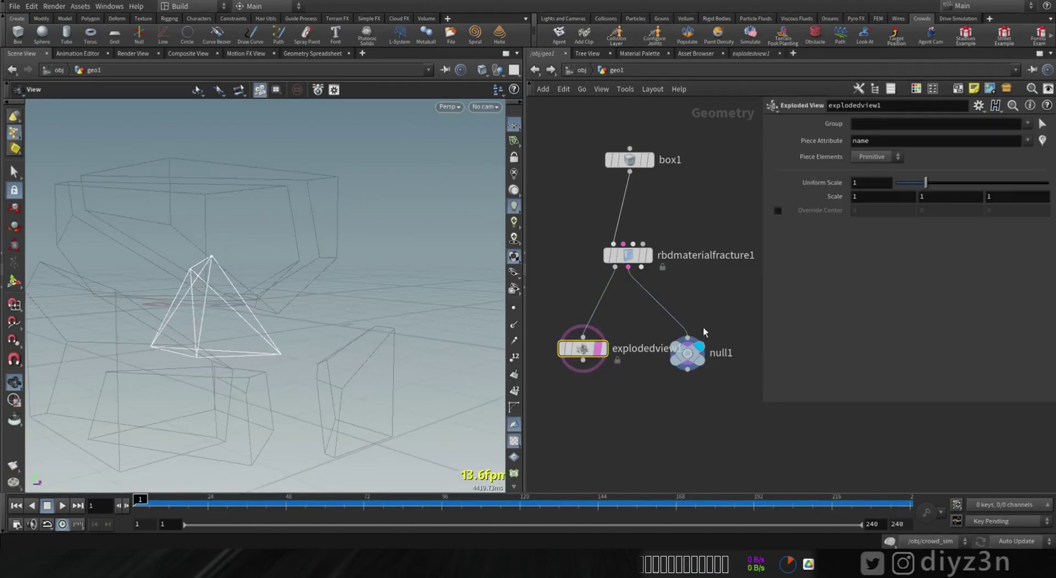
drag(934, 182, 891, 183)
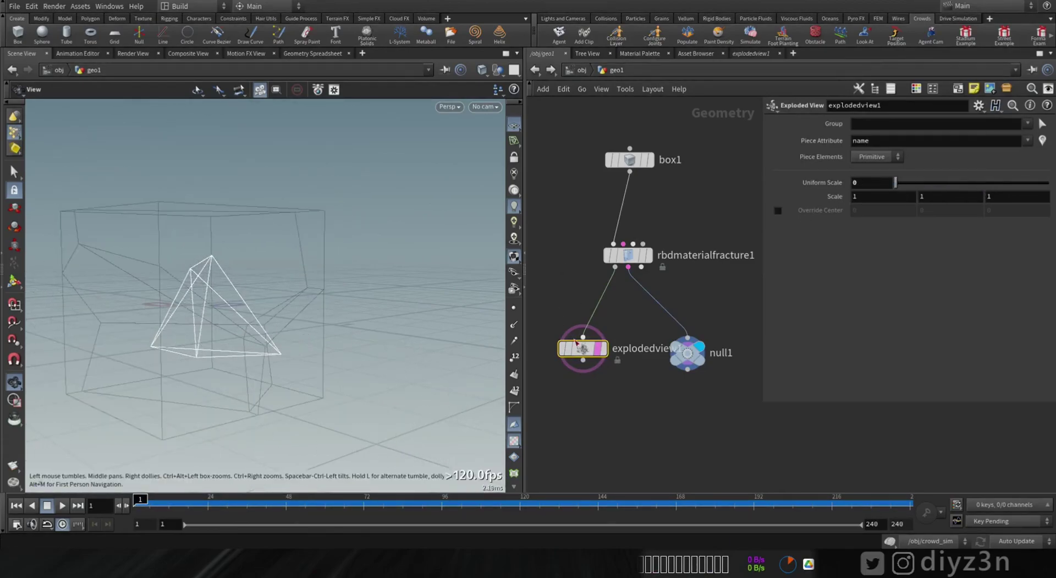
- Examine the point and primitive attributes of null1 in the Geometry Spreadsheet
click(688, 352)
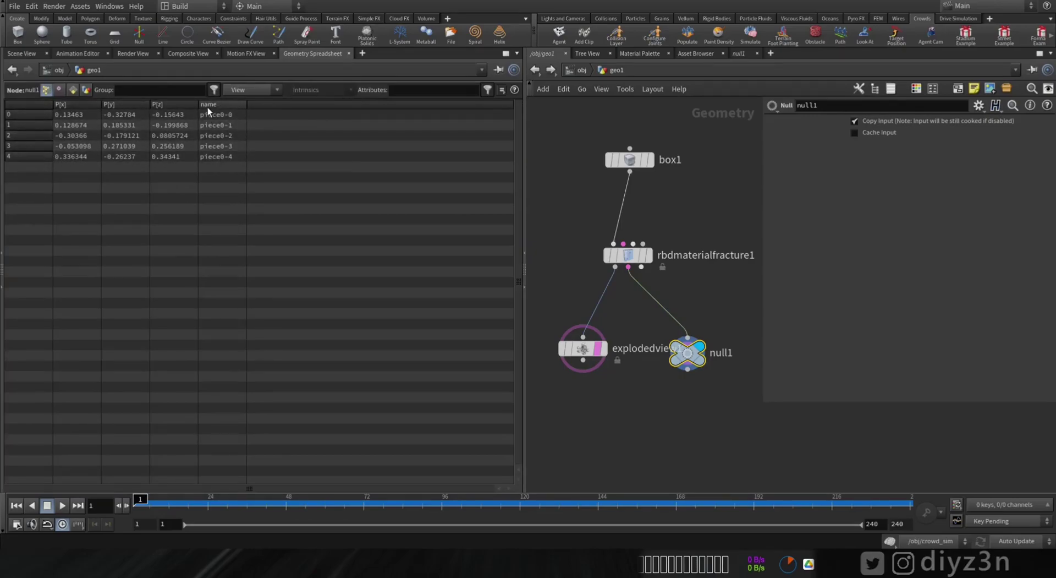
mouse_move(694, 359)
click(72, 91)
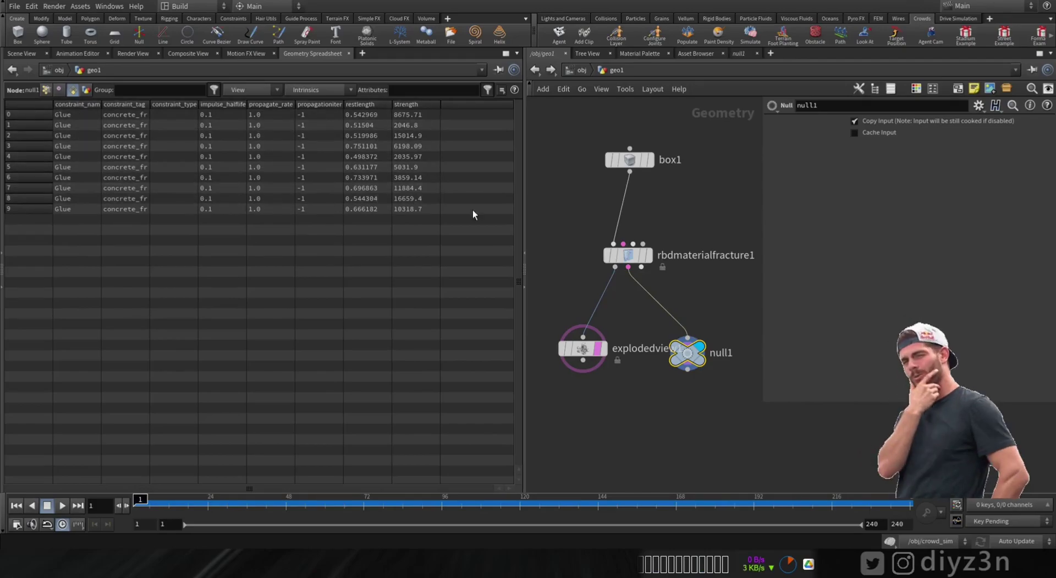
mouse_move(632, 259)
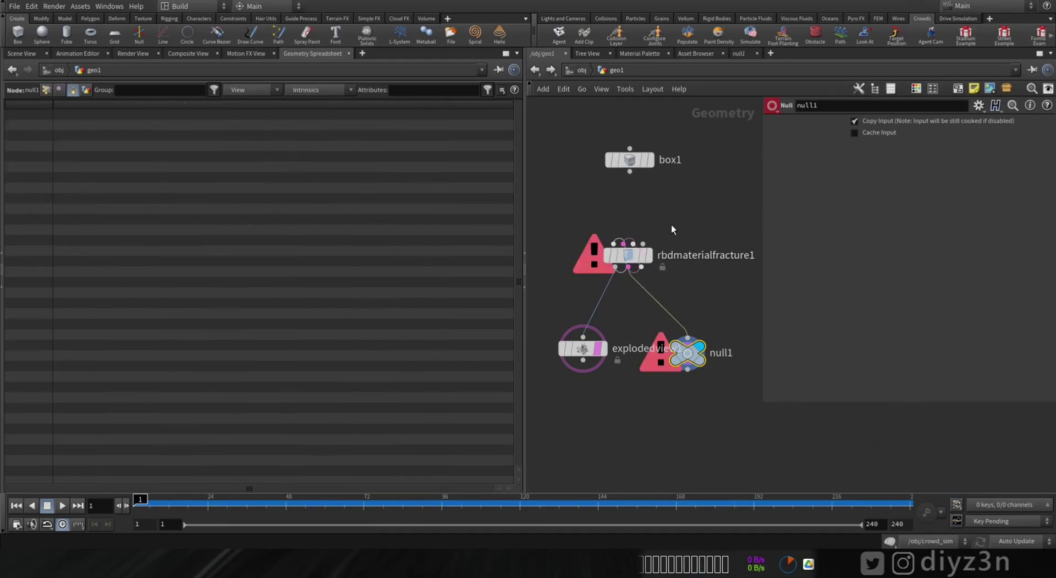
drag(628, 255, 692, 299)
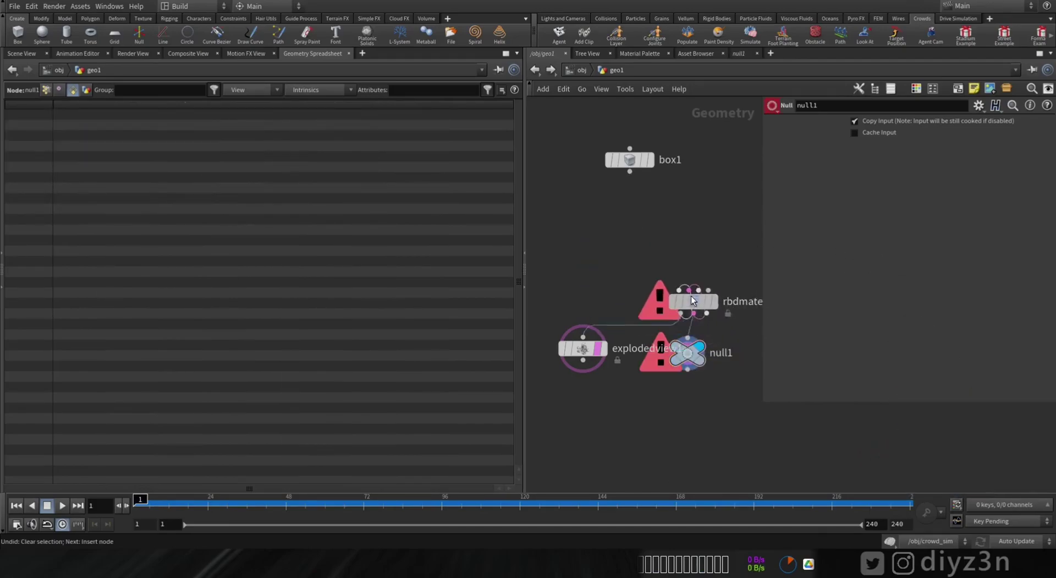
key(ctrl+z)
key(ctrl+z)
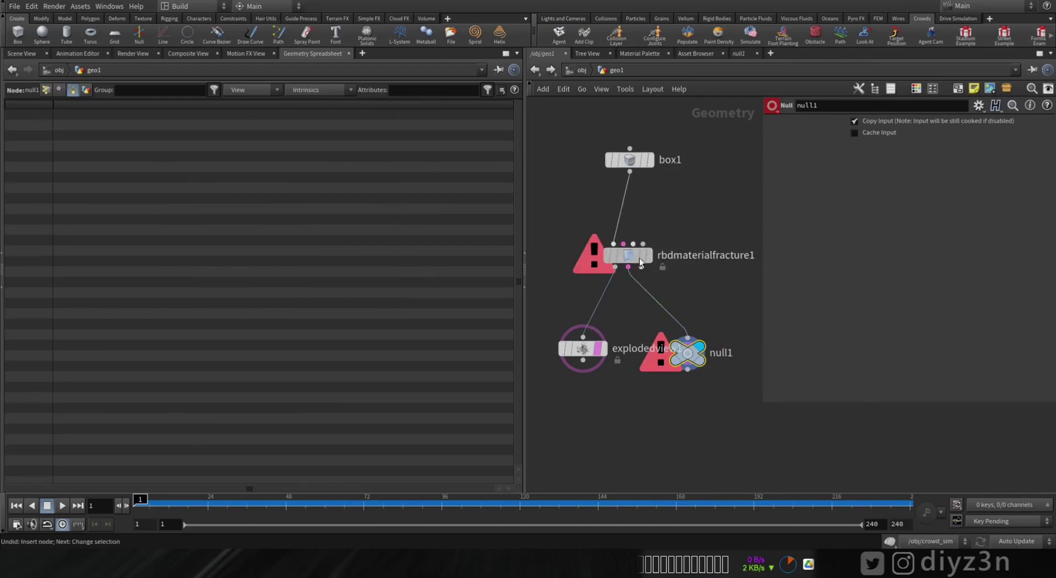
- Set the Glue Constraint Name of rbdmaterialfracture1 to Pin and check the primitive attributes of null1
click(640, 257)
click(905, 234)
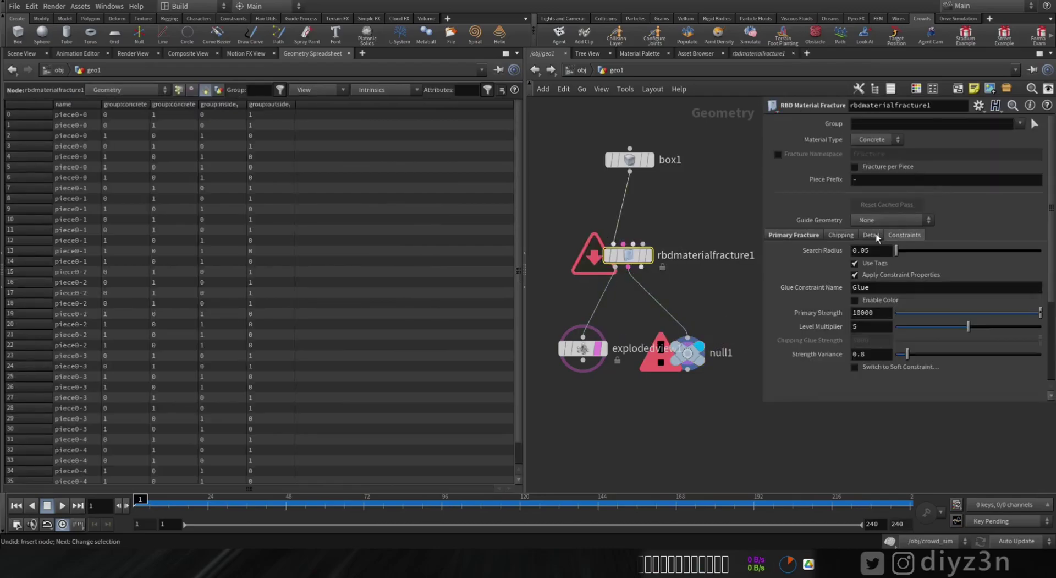
click(893, 286)
text(Pin)
key(Return)
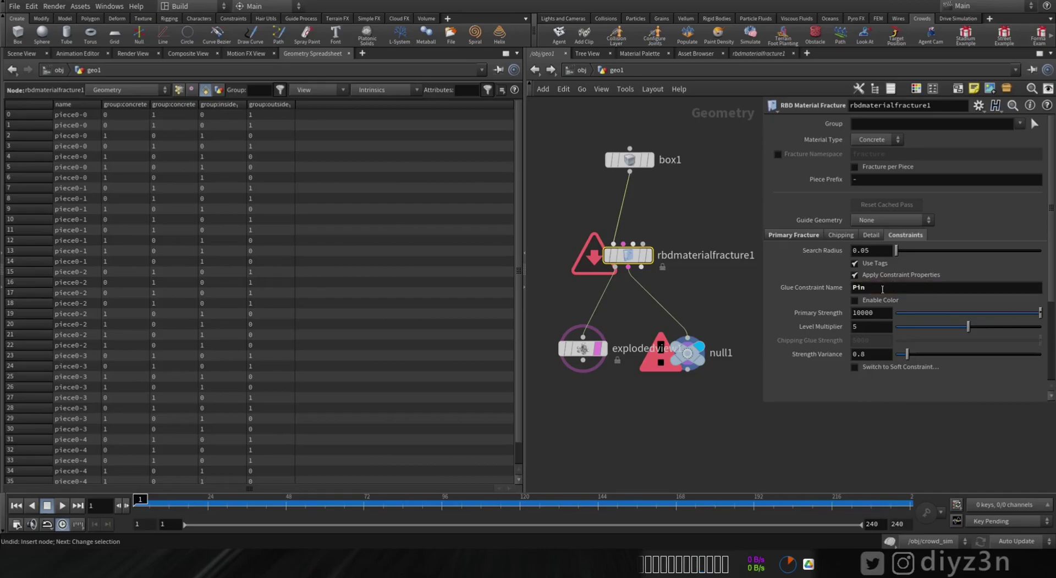
click(688, 352)
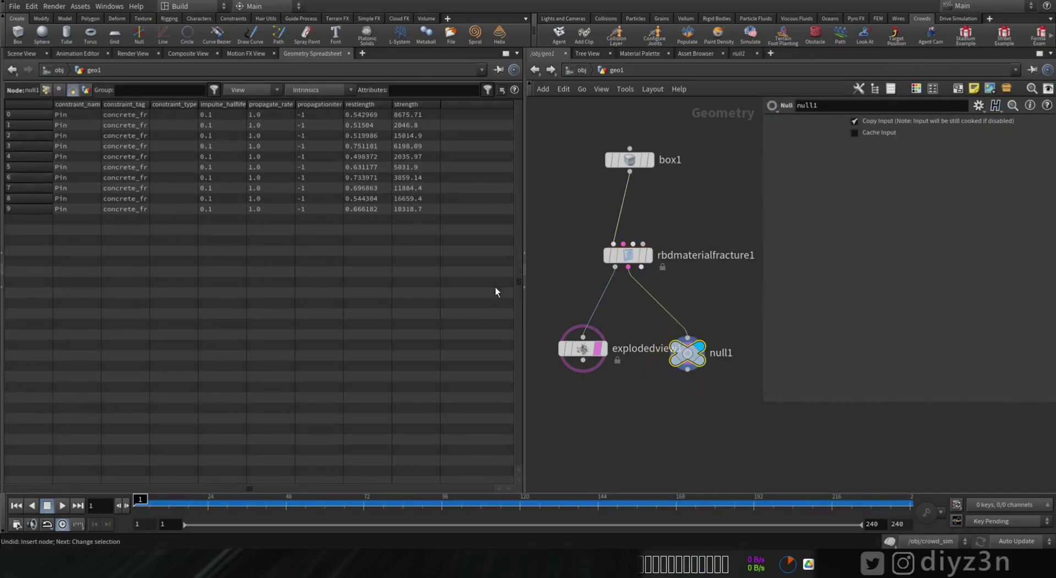
- Return to the Scene View, shift null1 slightly in the network, and toggle the template display of explodedview1
click(584, 349)
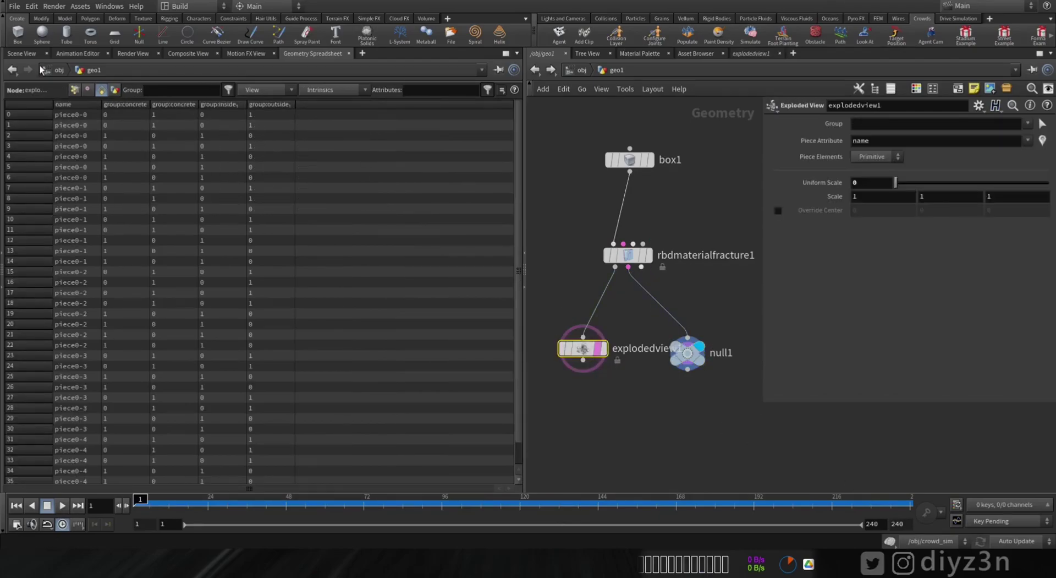
click(22, 53)
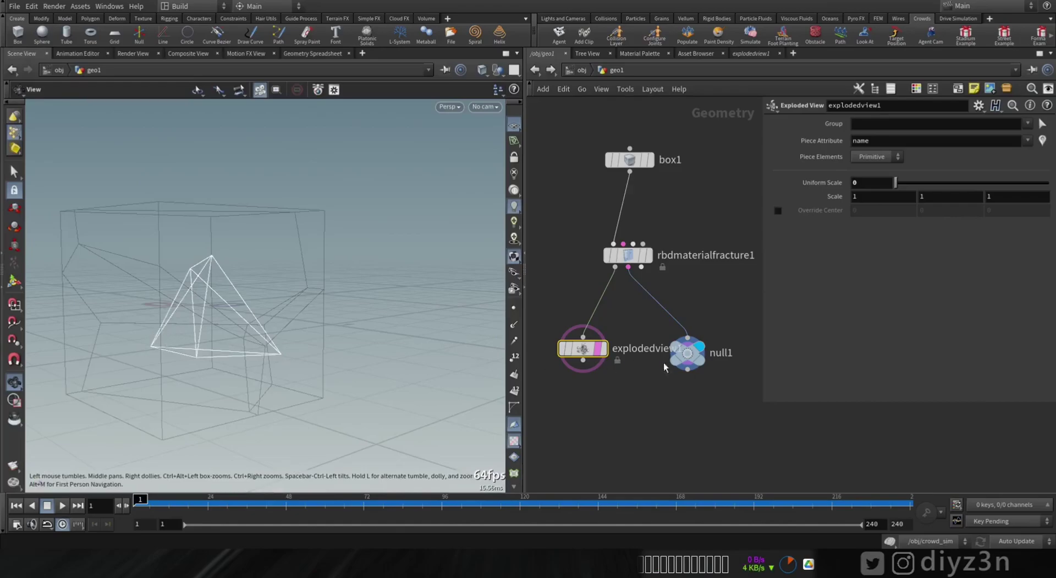
click(687, 352)
drag(688, 353, 696, 368)
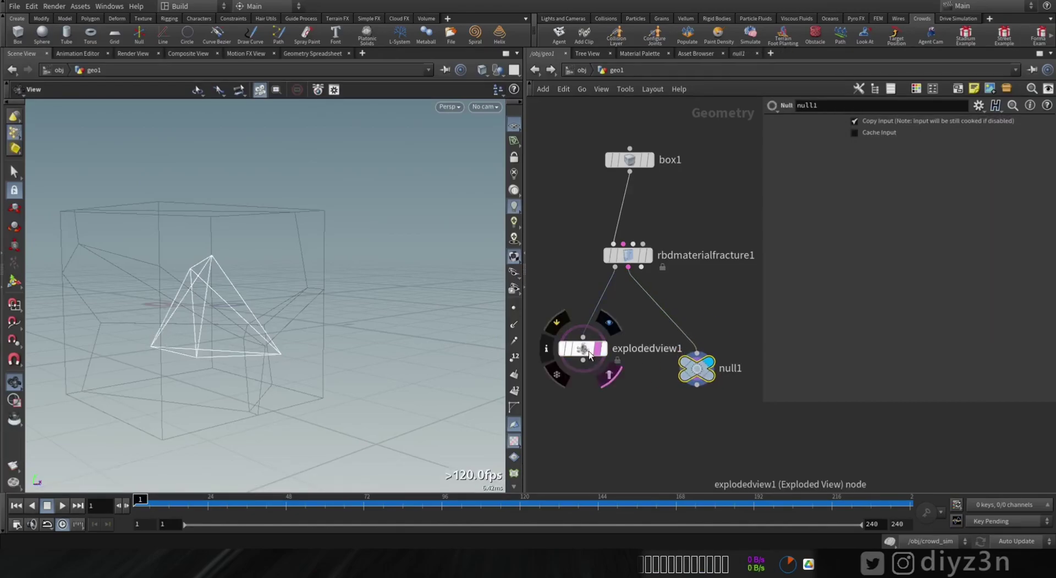
click(609, 382)
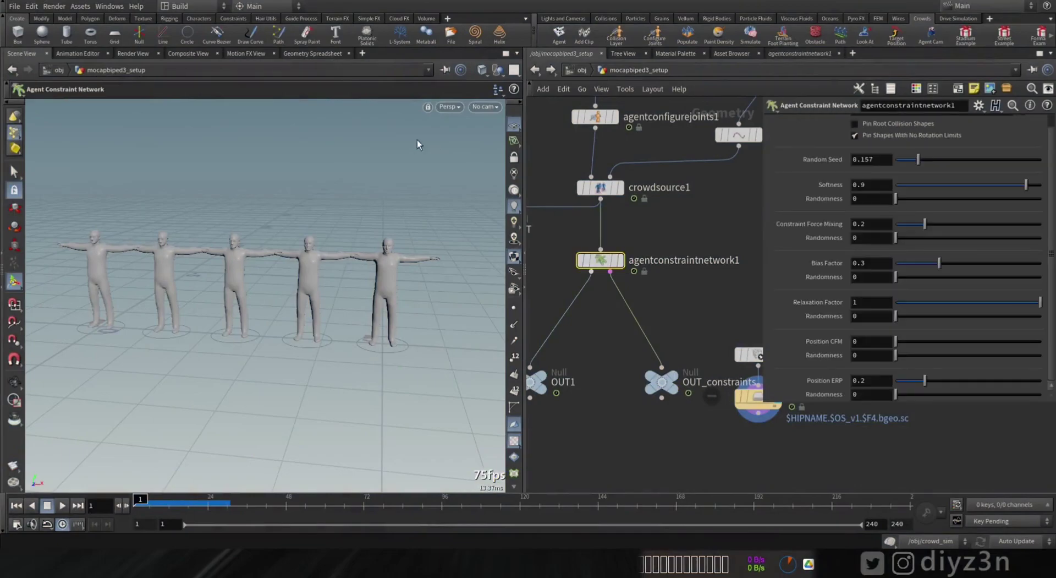
- In mocapbiped3_setup, examine the point and primitive attributes of OUT_constraints in the Geometry Spreadsheet, including the constraint name and type
click(322, 53)
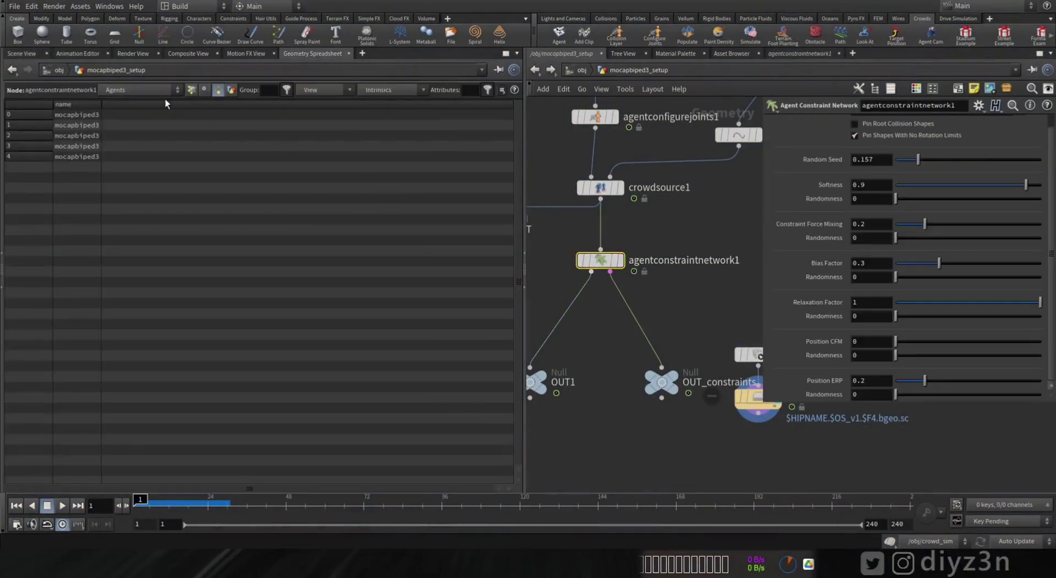
click(657, 381)
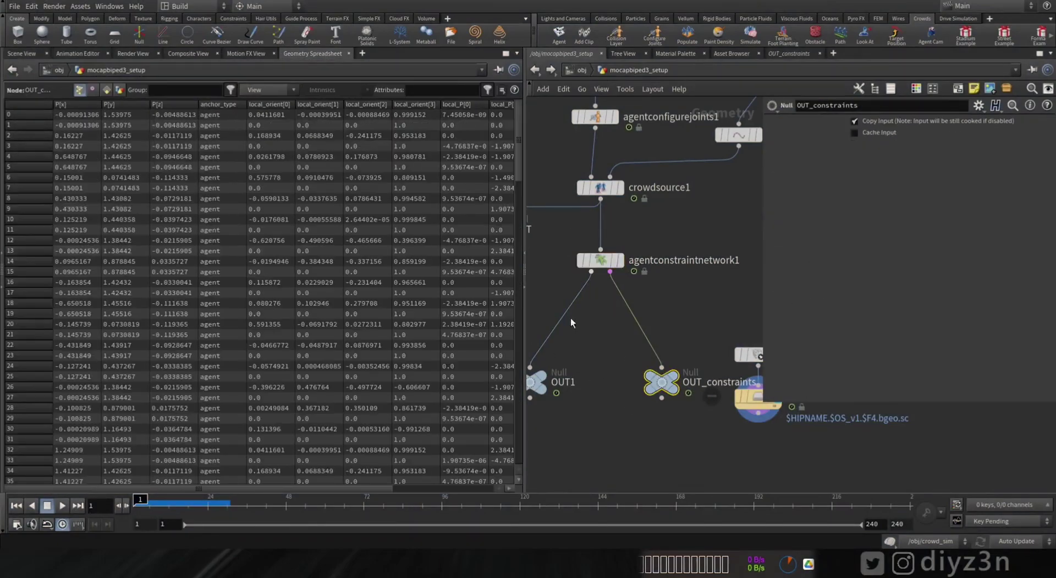
drag(336, 488, 438, 487)
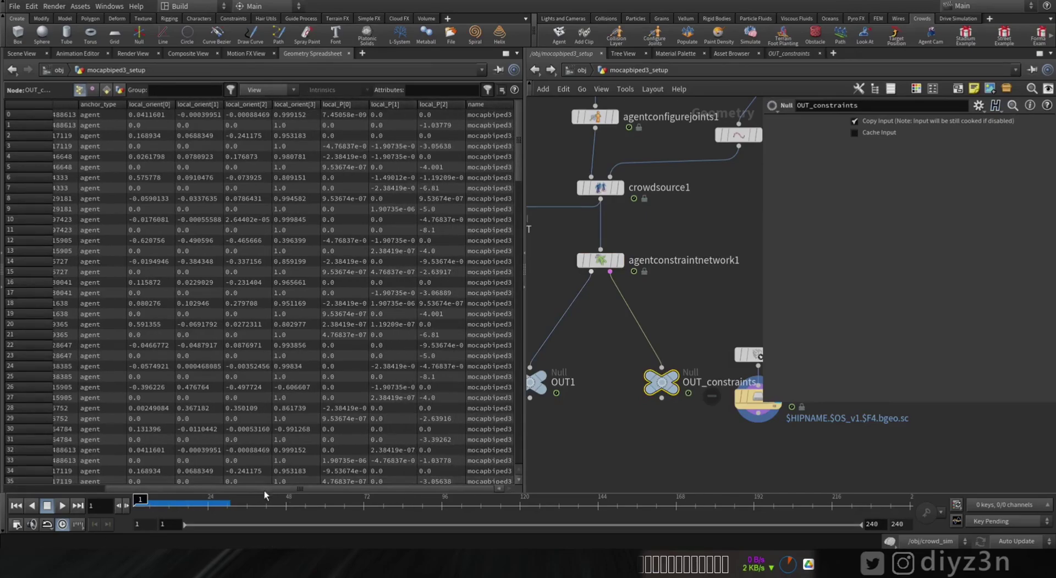
click(106, 91)
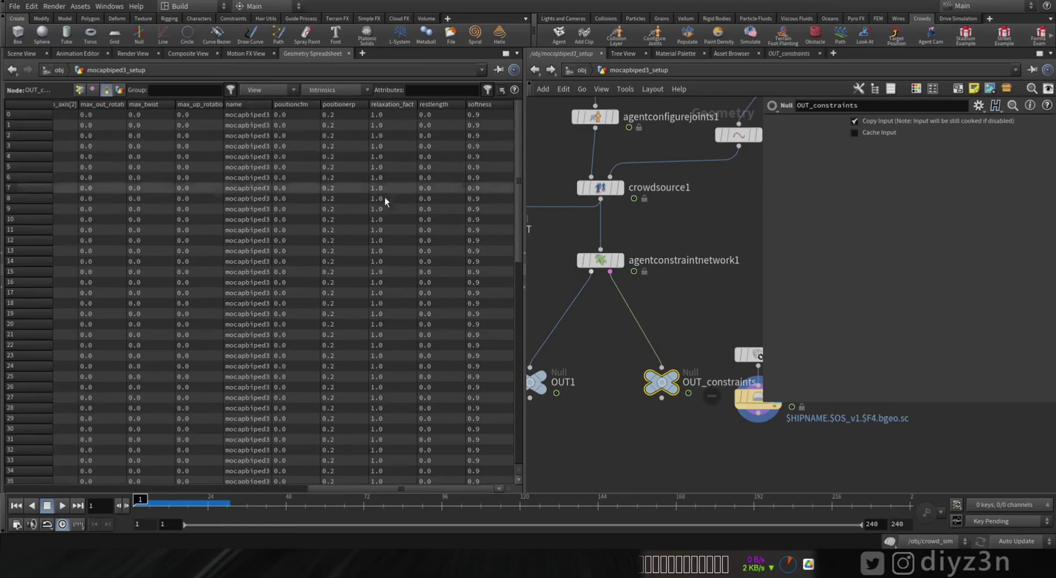
drag(338, 487, 126, 491)
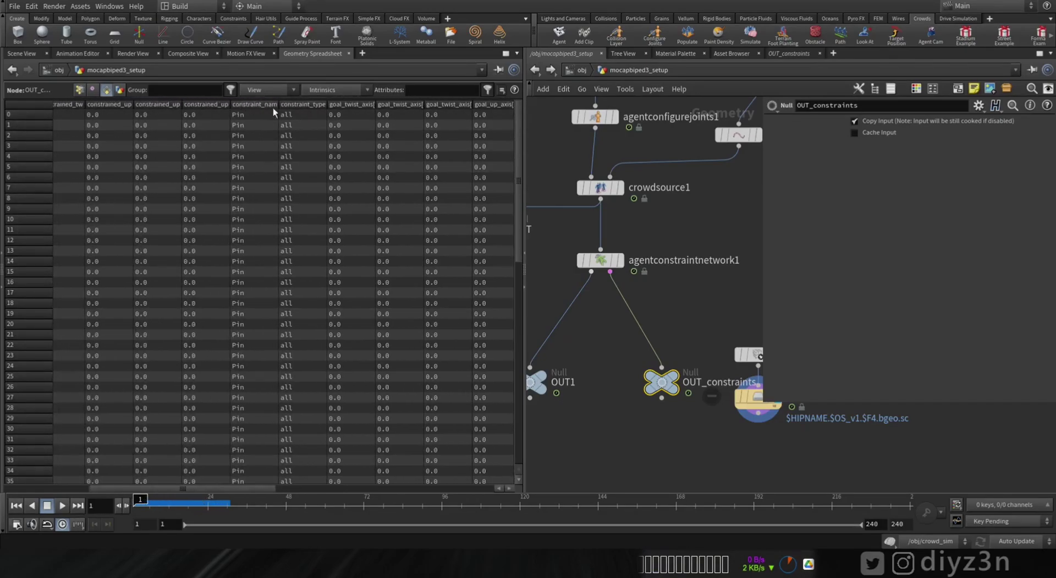
drag(515, 196, 517, 403)
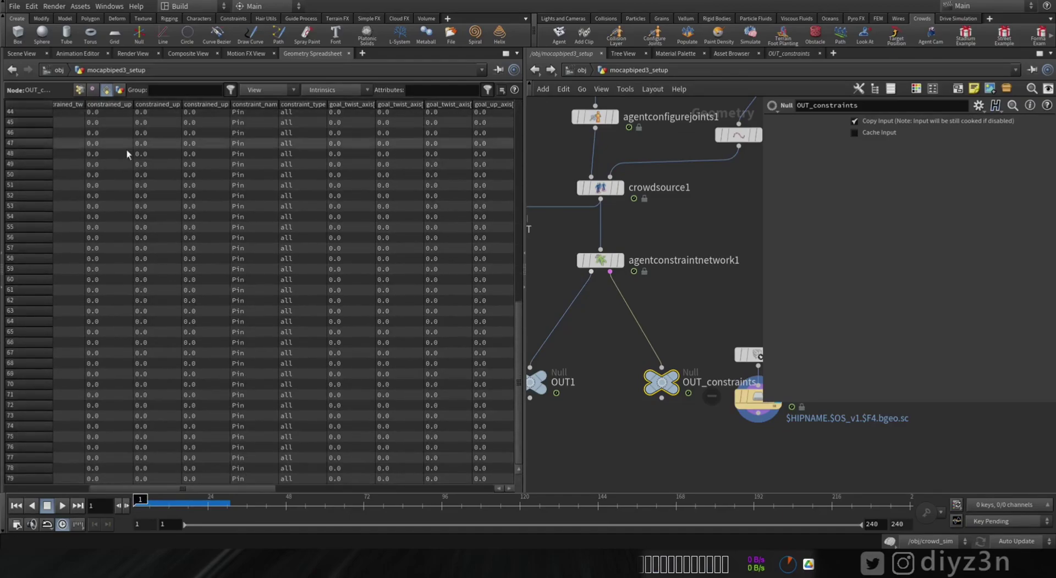
- Show the agents in the Scene View again and move OUT_constraints farther below agentconstraintnetwork1
click(596, 118)
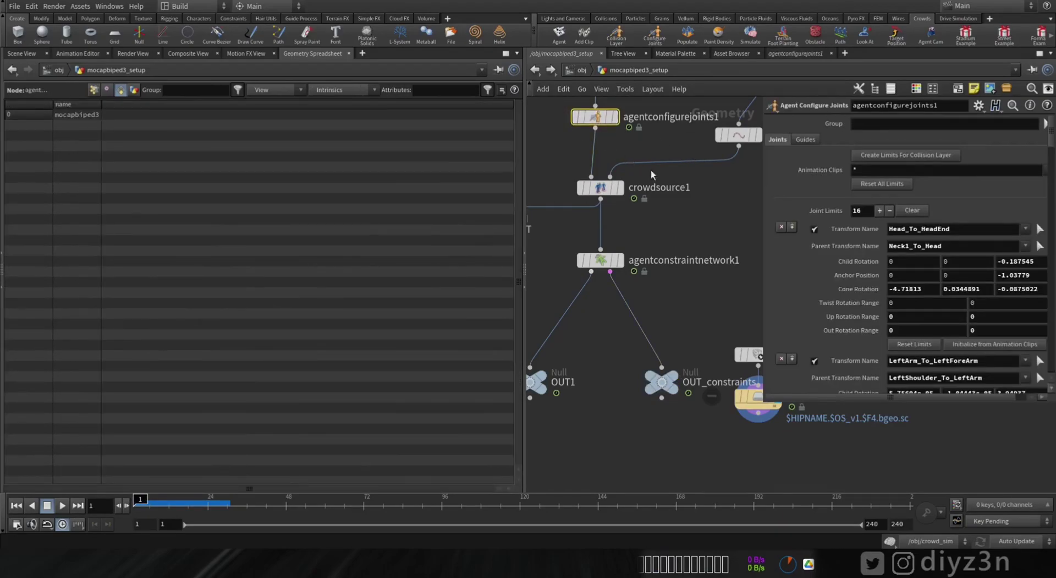
click(21, 53)
middle_drag(713, 318, 684, 290)
drag(632, 354, 621, 384)
alt+right_drag(342, 255, 345, 262)
middle_drag(657, 213, 621, 306)
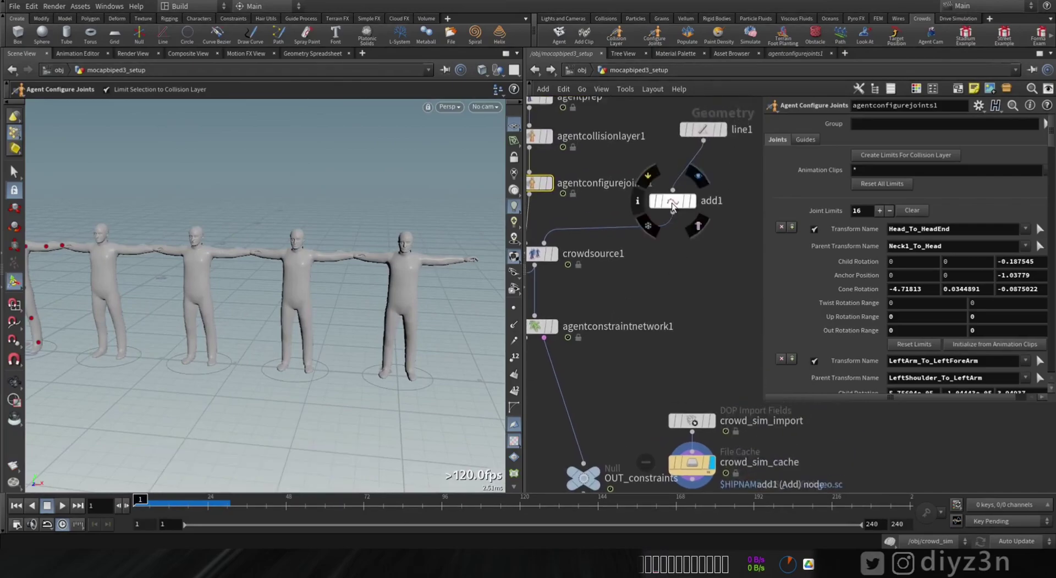
- Set the Length of line1 to 6 to change the spacing of the agents
click(676, 203)
click(707, 132)
click(876, 164)
text(6)
key(Return)
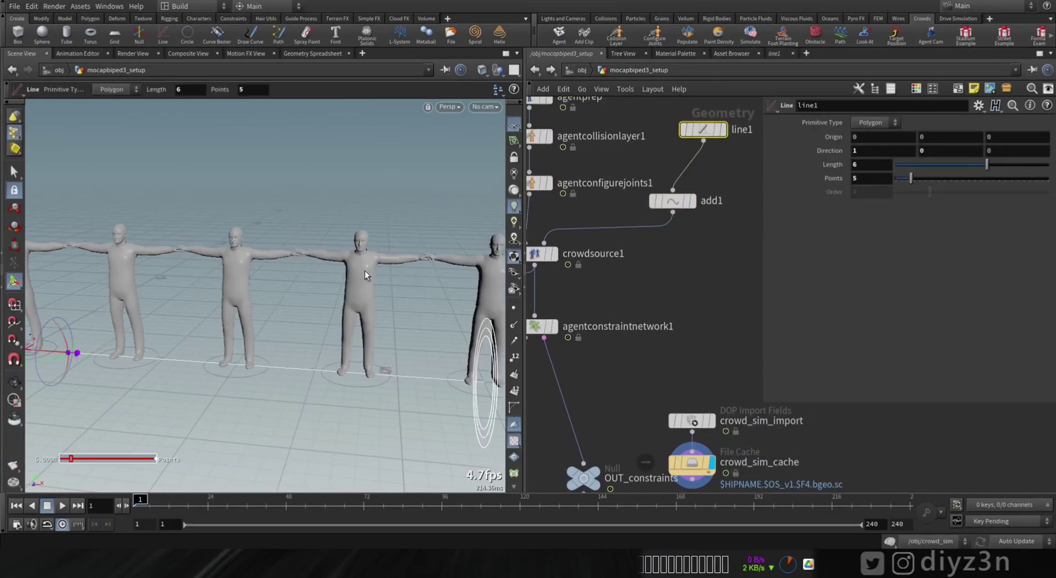
alt+middle_drag(426, 259, 297, 253)
alt+drag(297, 253, 315, 254)
- Insert an Add node between the constraint output of agentconstraintnetwork1 and OUT_constraints, and display it
middle_drag(599, 379, 652, 299)
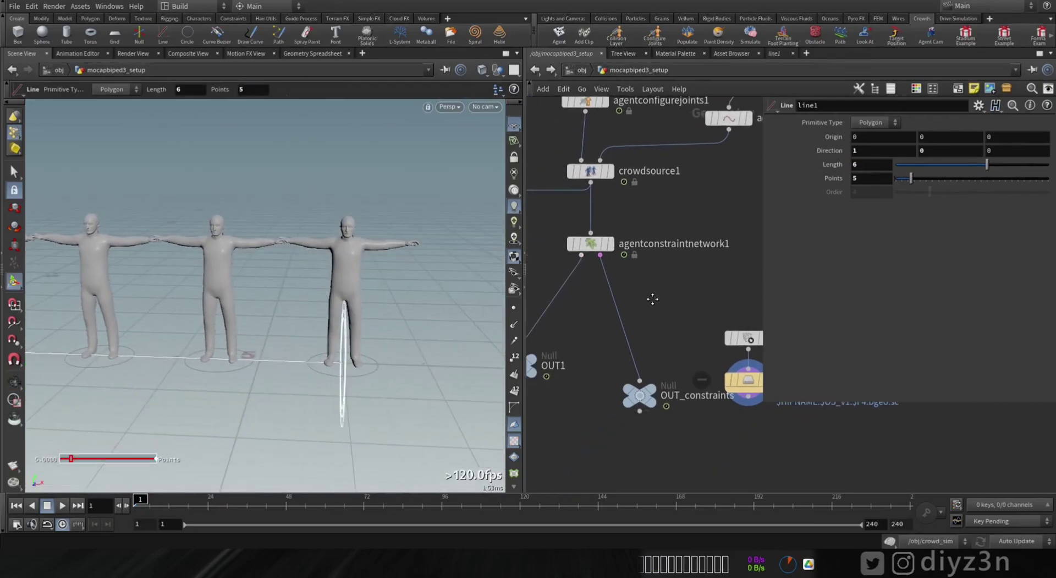
key(Tab)
text(ad)
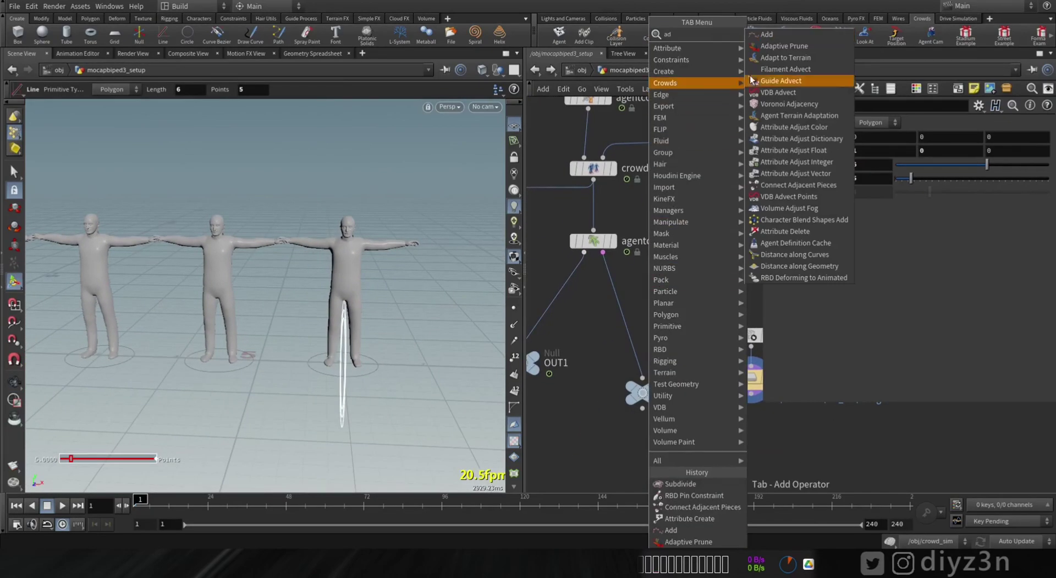
click(768, 35)
click(614, 287)
click(634, 287)
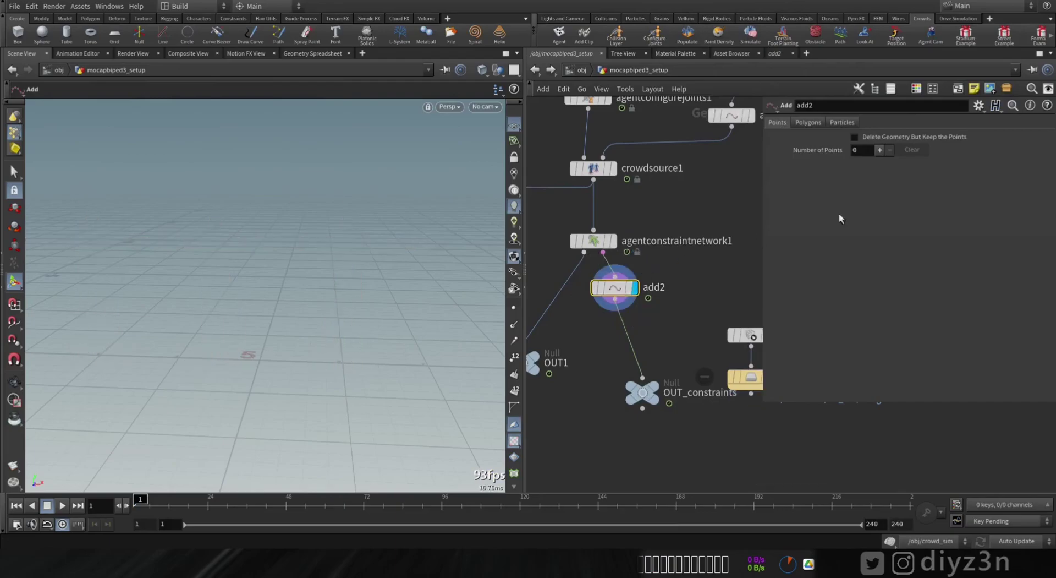
- In add2, create a polygon by group from points 100-101 and 146-147, joining the facing hands of two neighbouring agents
click(810, 122)
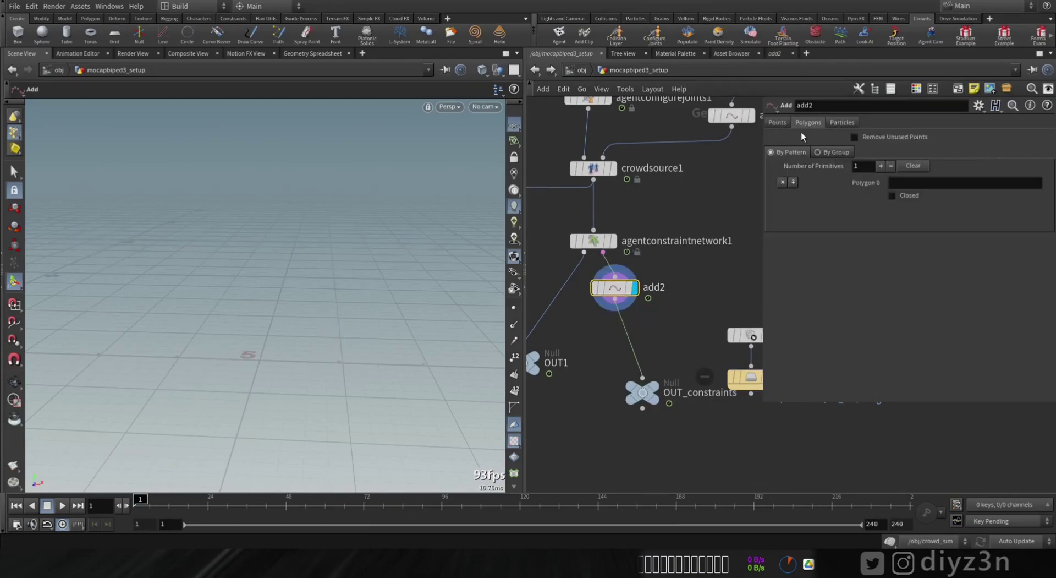
click(847, 153)
click(1041, 172)
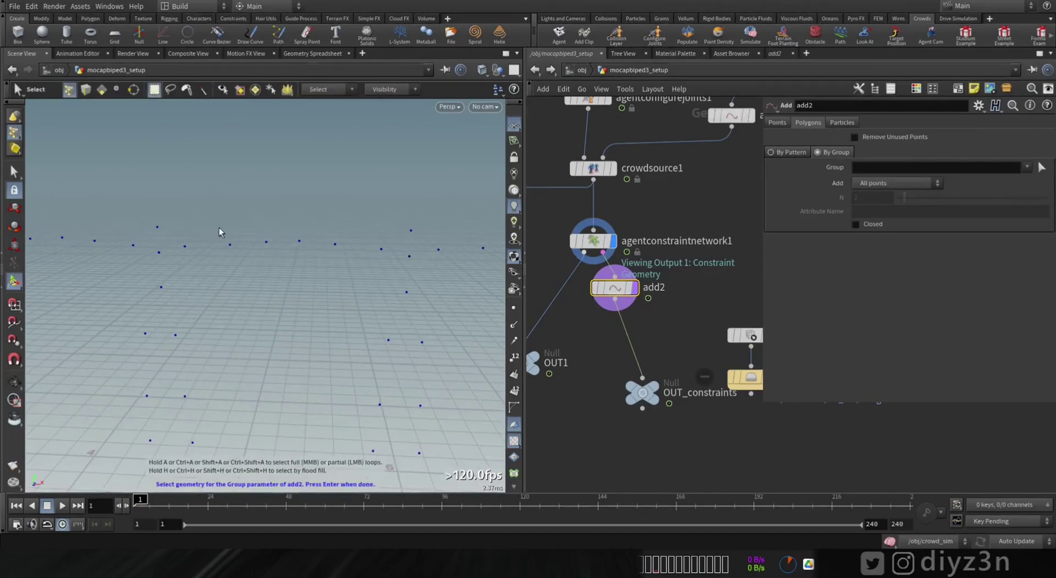
drag(263, 225, 316, 255)
key(Return)
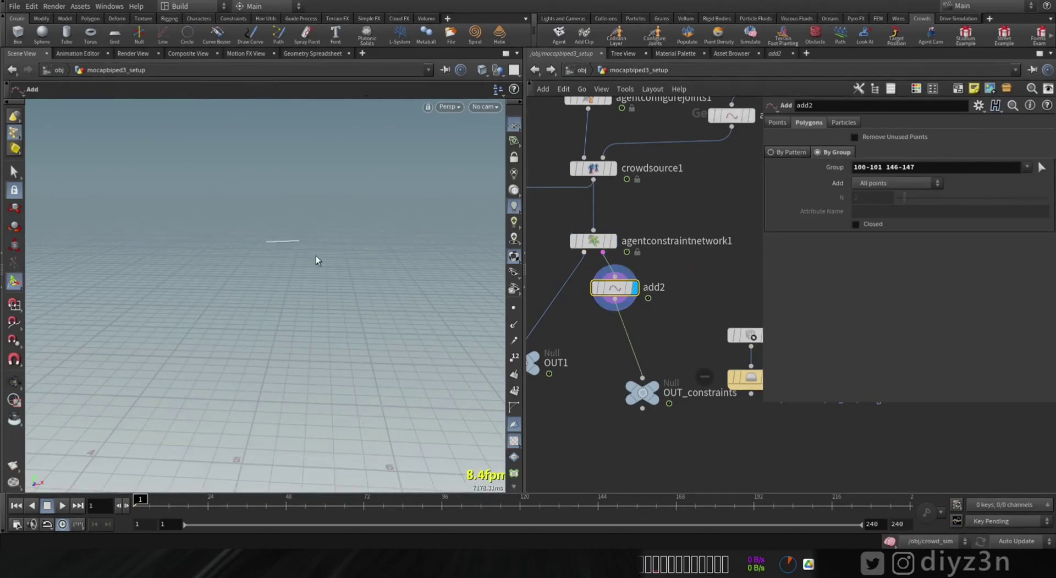
- Display crowd_sim_import to show the agents, and align OUT_constraints directly below add2
click(744, 335)
middle_drag(723, 296, 672, 282)
click(720, 320)
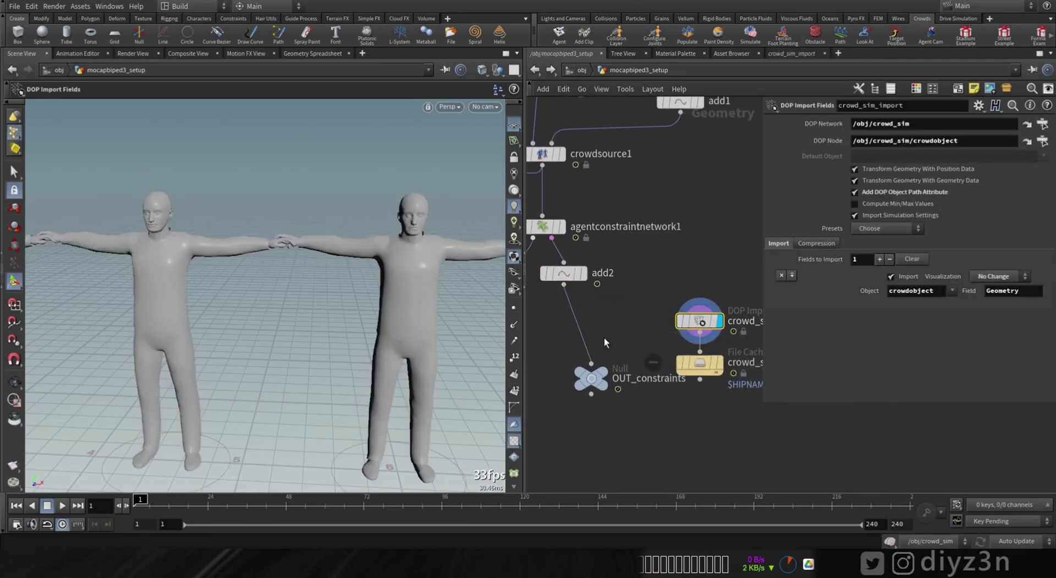
drag(586, 380, 563, 371)
middle_drag(608, 316, 682, 285)
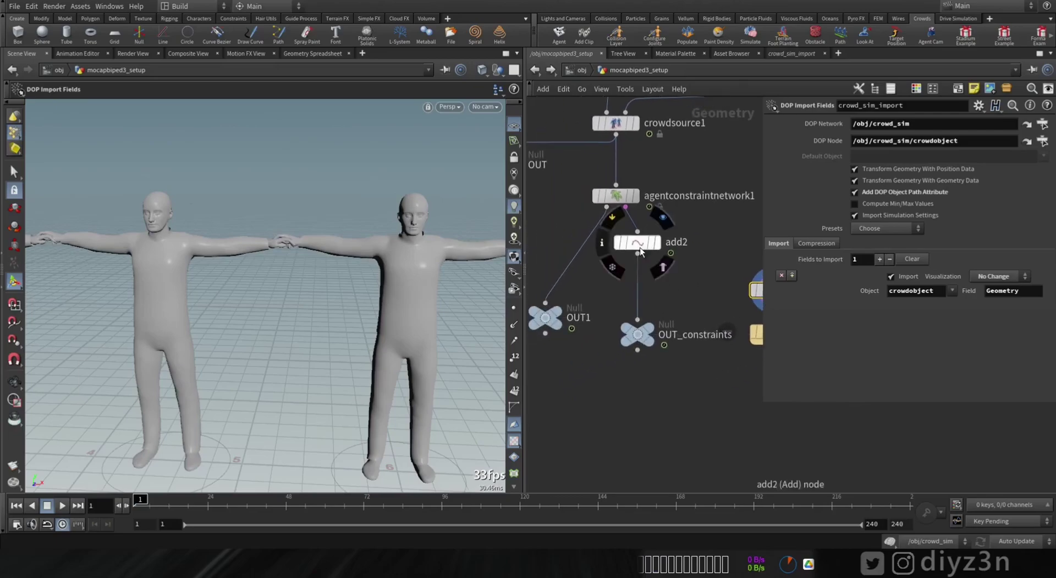
- Insert an Attribute Create node between add2 and OUT_constraints
key(Tab)
text(cre)
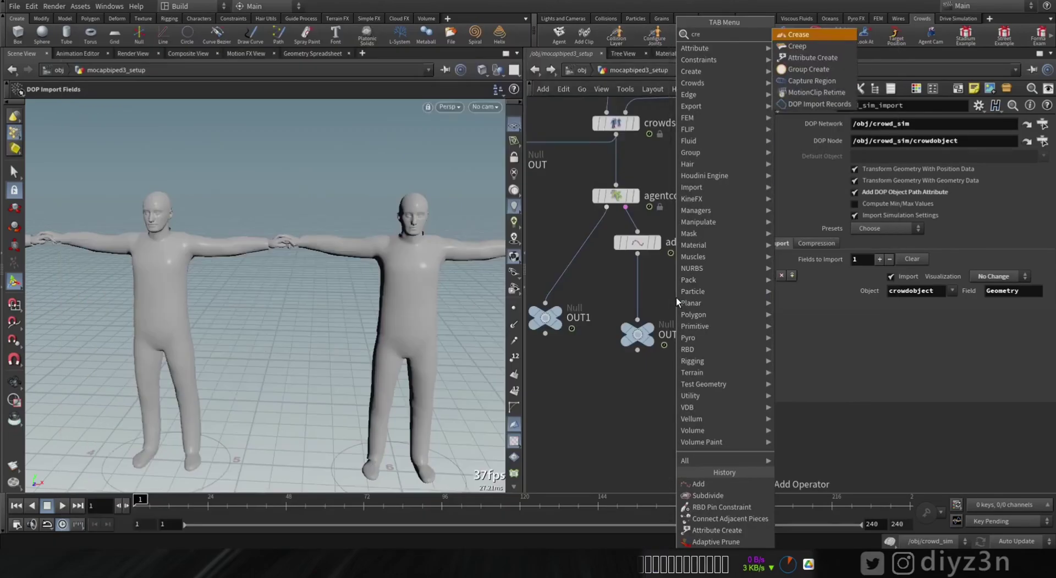
click(819, 57)
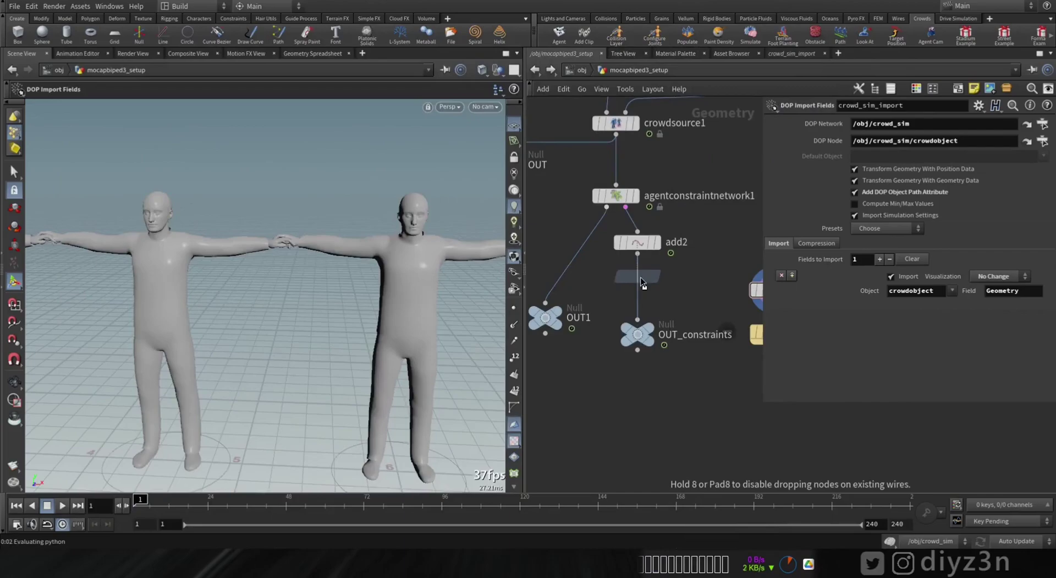
click(640, 276)
- Compare the constraint primitives in the Geometry Spreadsheet with OUT_constraints wired straight to agentconstraintnetwork1 and wired through add2 and attribcreate1
click(636, 242)
click(314, 53)
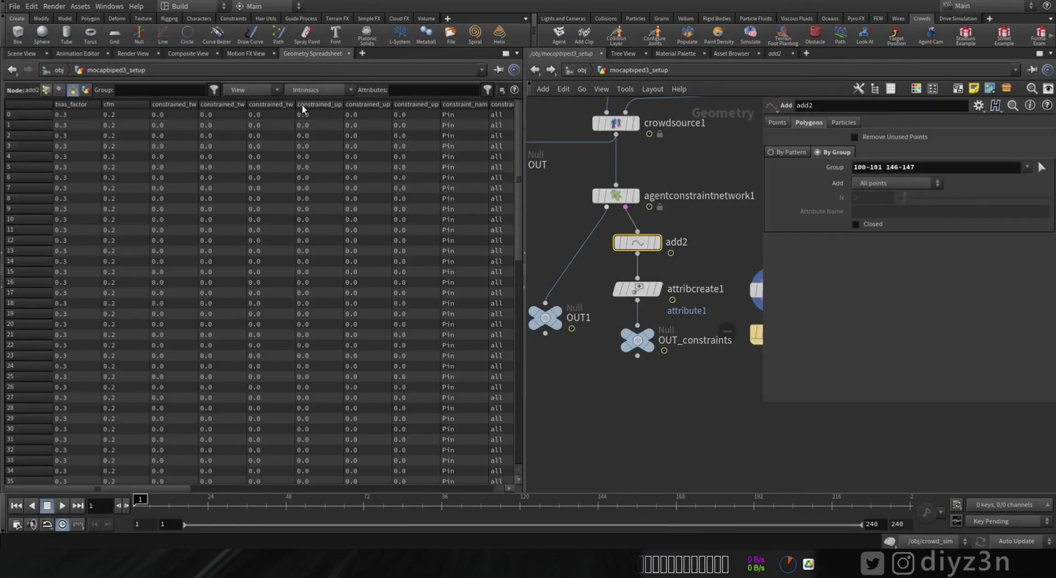
mouse_move(176, 490)
mouse_down()
mouse_move(447, 486)
mouse_move(174, 488)
mouse_up()
mouse_move(654, 276)
drag(639, 243, 698, 241)
drag(631, 288, 626, 207)
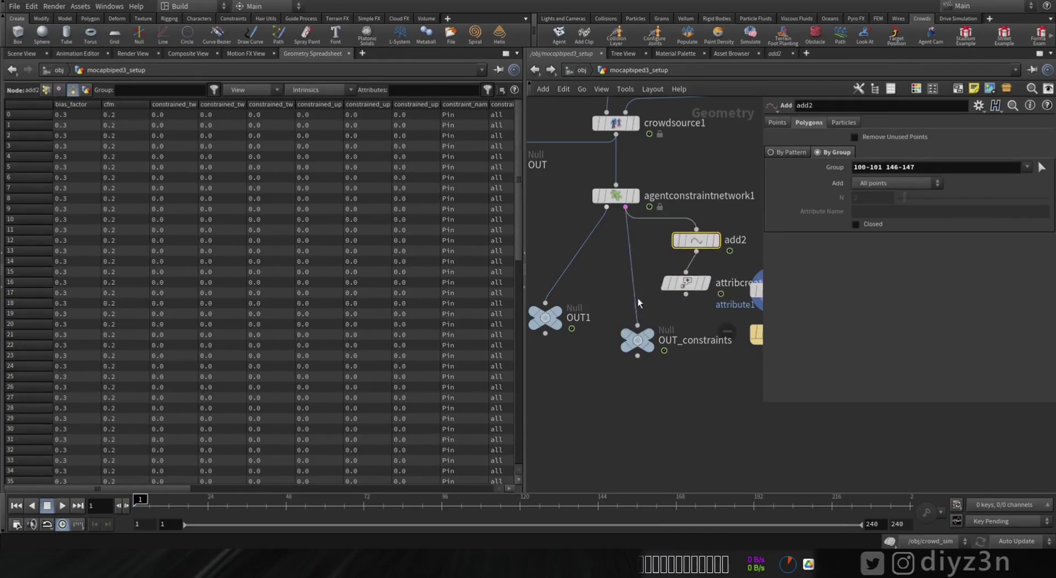
click(637, 340)
drag(520, 254, 523, 471)
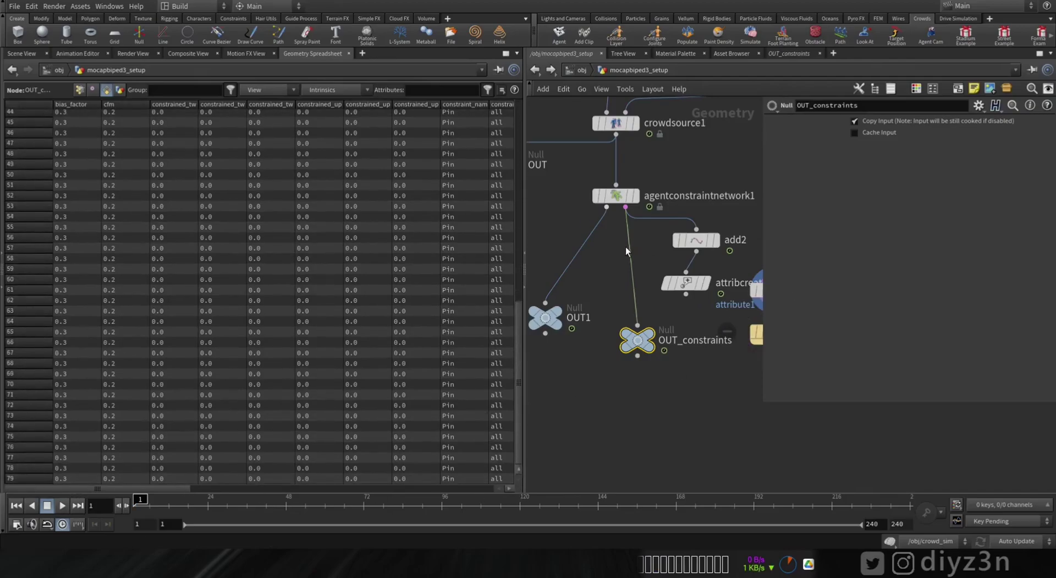
drag(658, 284, 669, 283)
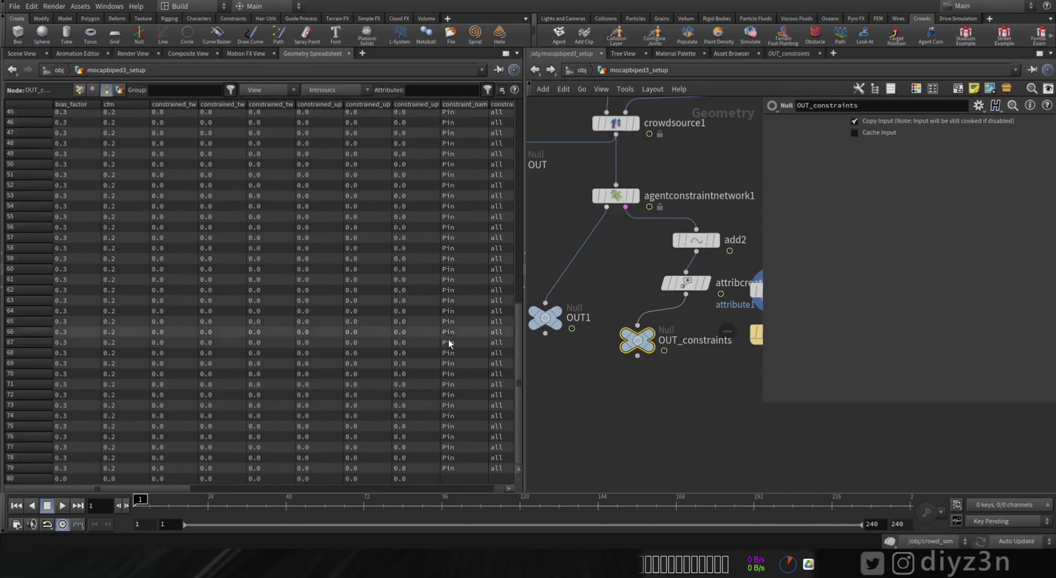
- Copy the constraint_name attribute name from attribcreate1's node info and use it as the node's attribute Name
click(686, 282)
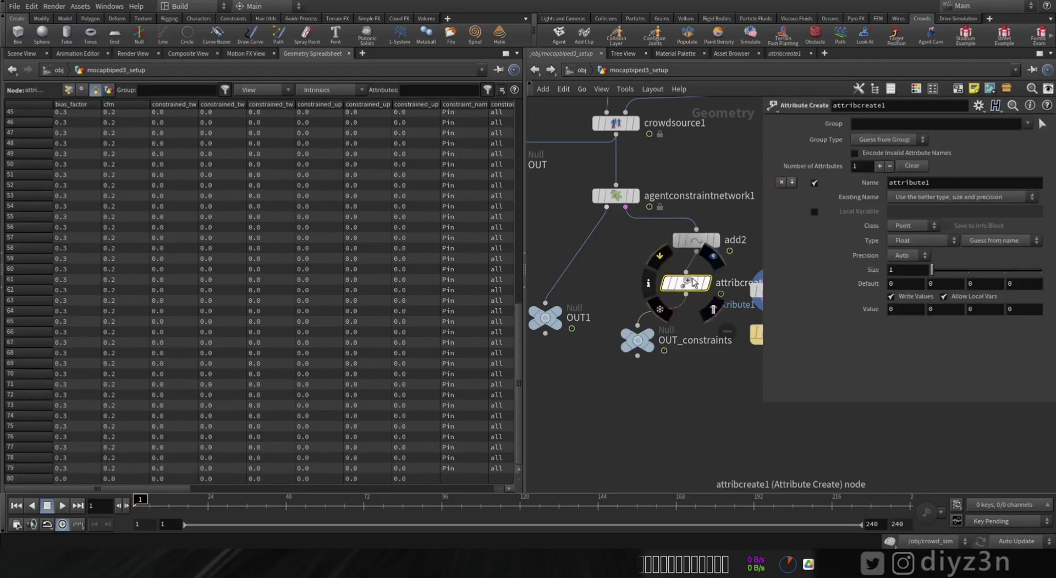
right_click(462, 107)
click(467, 170)
click(649, 283)
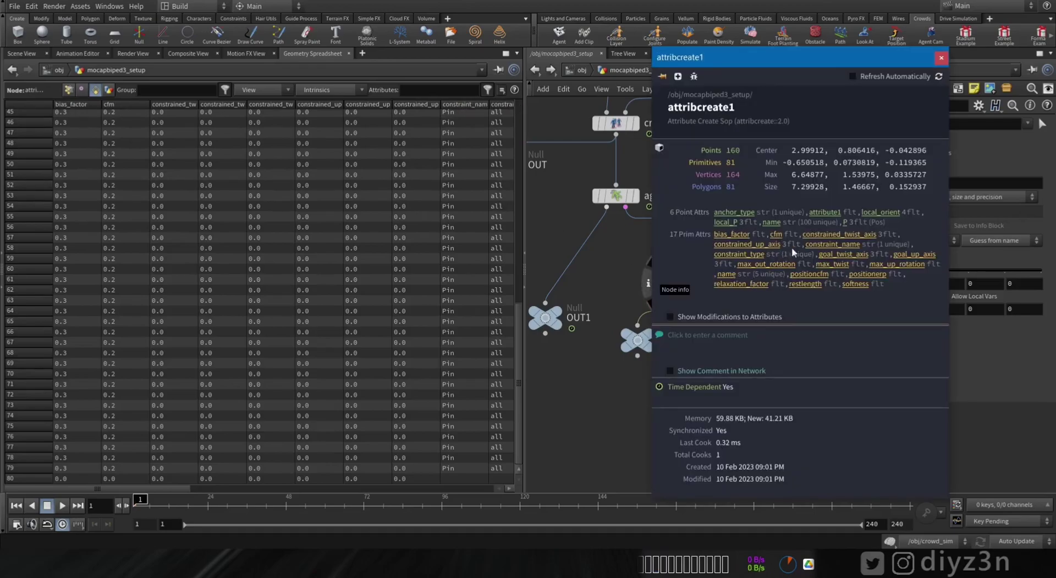
right_click(839, 249)
click(858, 261)
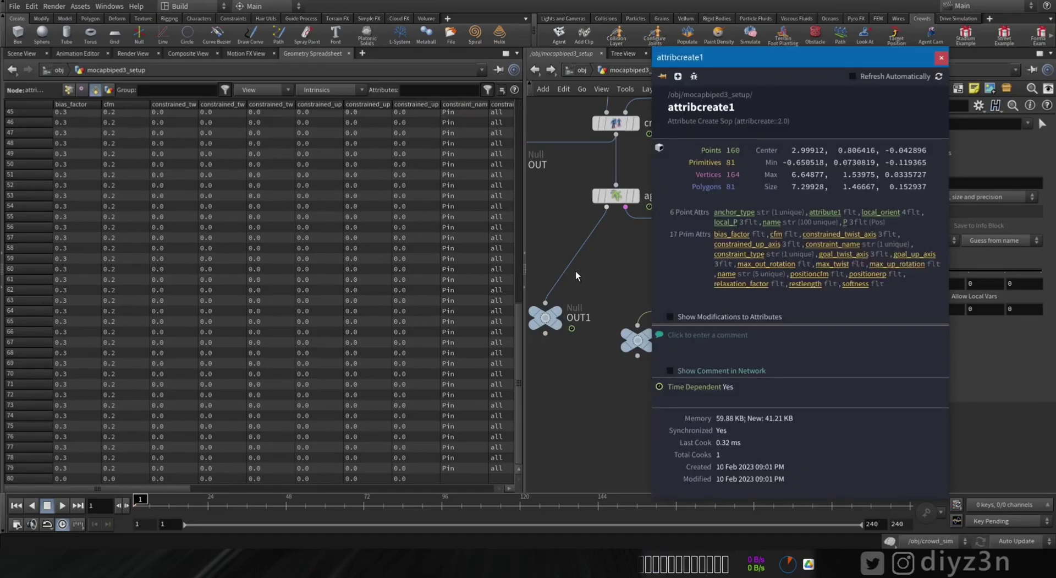
click(966, 182)
key(ctrl+v)
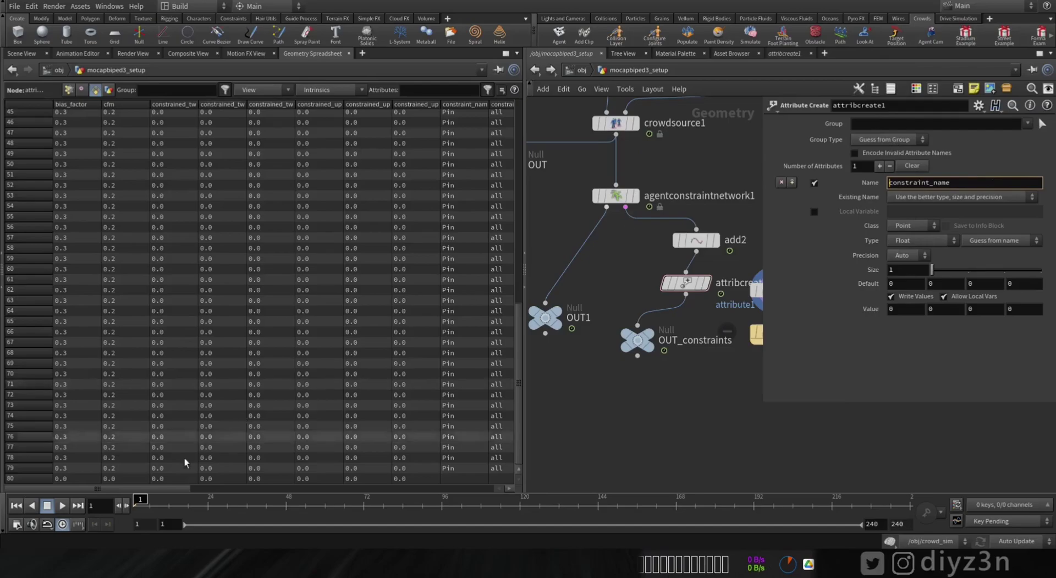
- Restrict attribcreate1 to primitive 80 by setting its Group Type to Primitives and its Group to 80
click(880, 140)
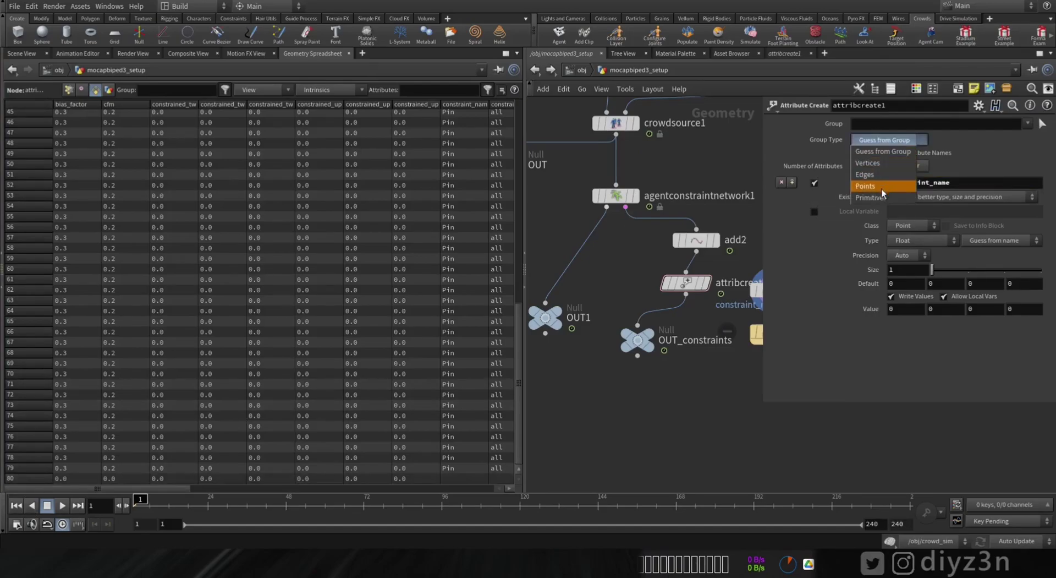
click(874, 197)
click(875, 125)
text(80)
key(Return)
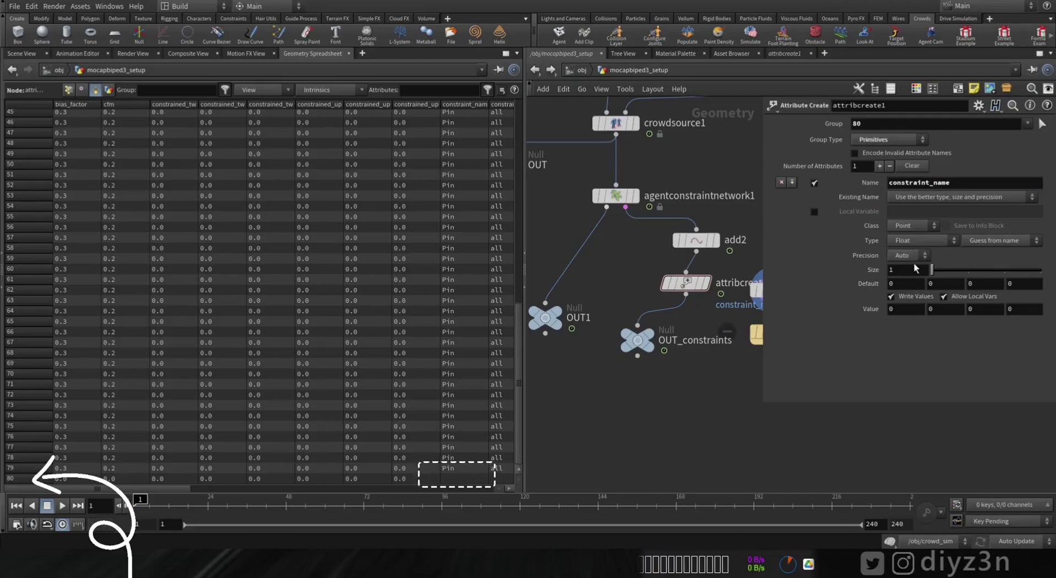
- Make the constraint_name attribute a Primitive-class String with the value Pin
click(911, 227)
click(905, 249)
click(910, 239)
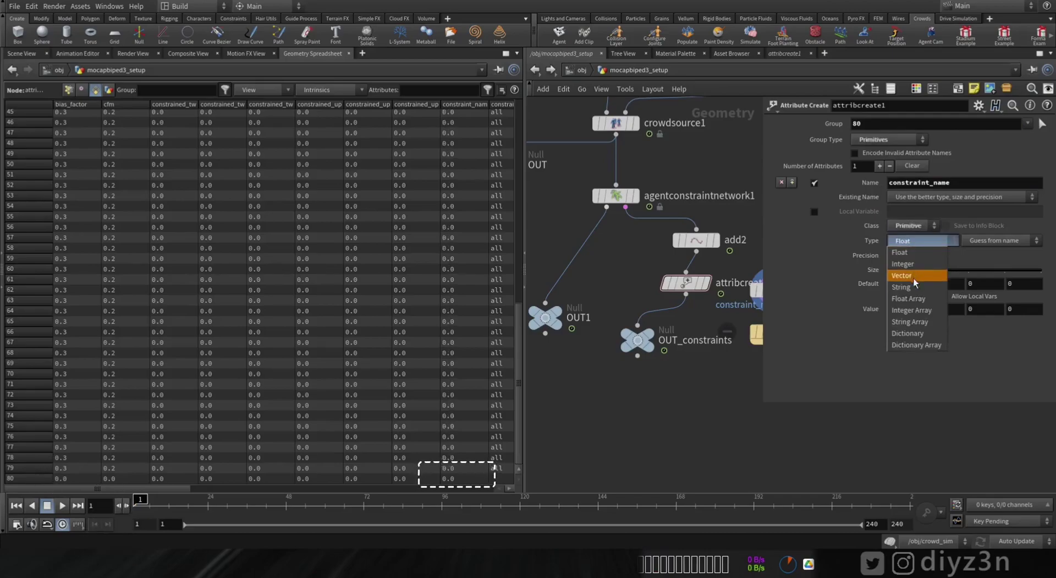
click(915, 275)
click(913, 266)
text(fg)
key(Return)
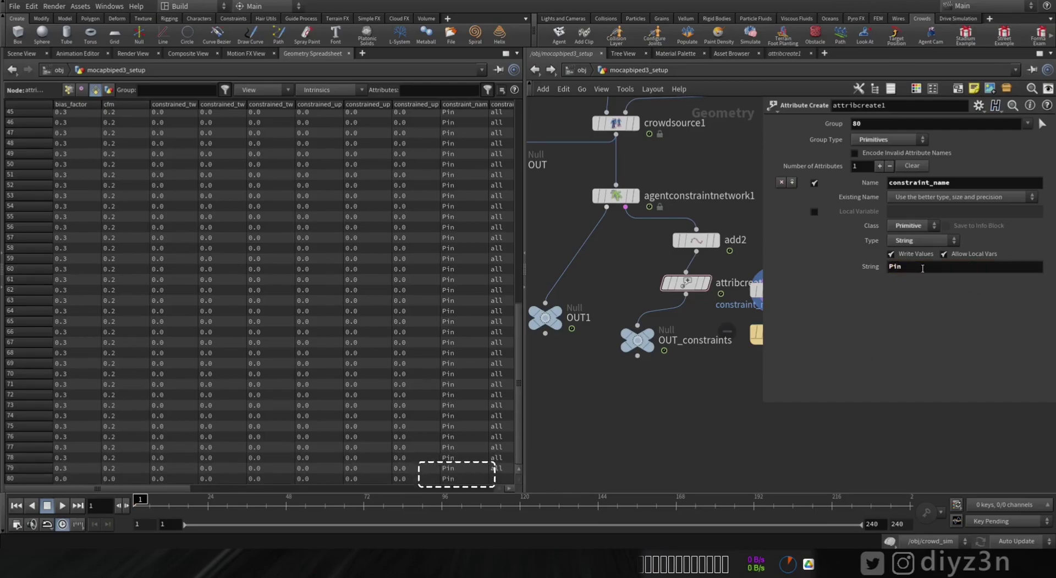
- Return to the Scene View, open crowd_sim, and review the simulation of the whole agent row from frame 1
scroll(493, 420, up, 2)
scroll(523, 388, up, 10)
scroll(502, 472, down, 10)
click(21, 53)
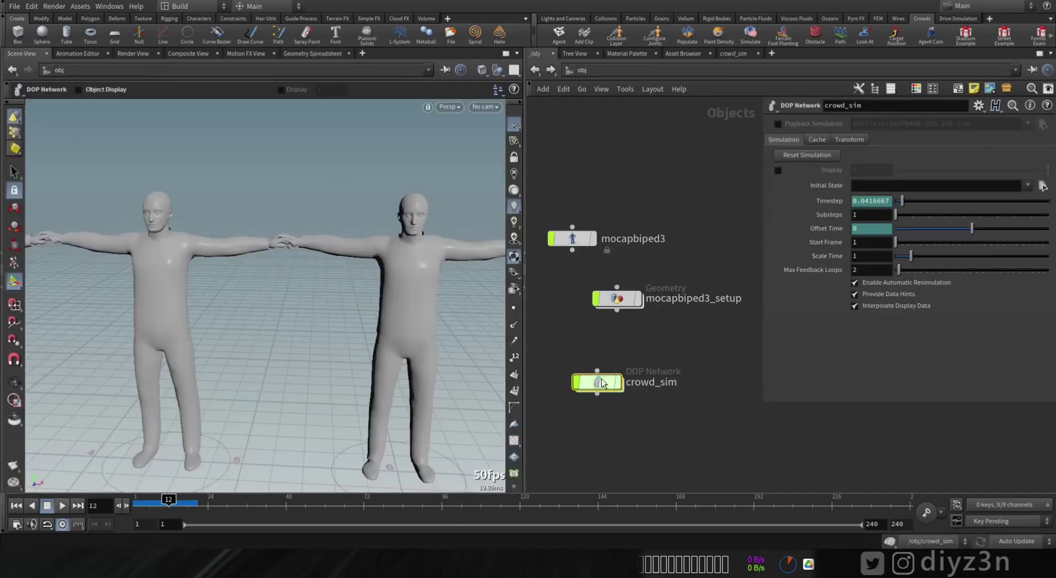
double_click(581, 378)
drag(149, 504, 88, 502)
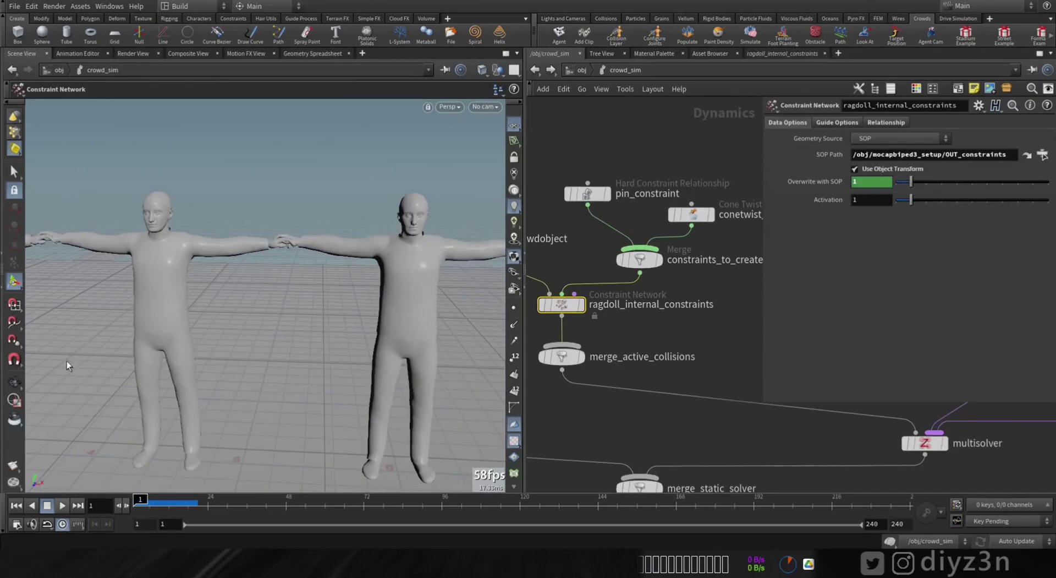
click(15, 381)
right_drag(173, 353, 239, 280)
drag(238, 281, 276, 279)
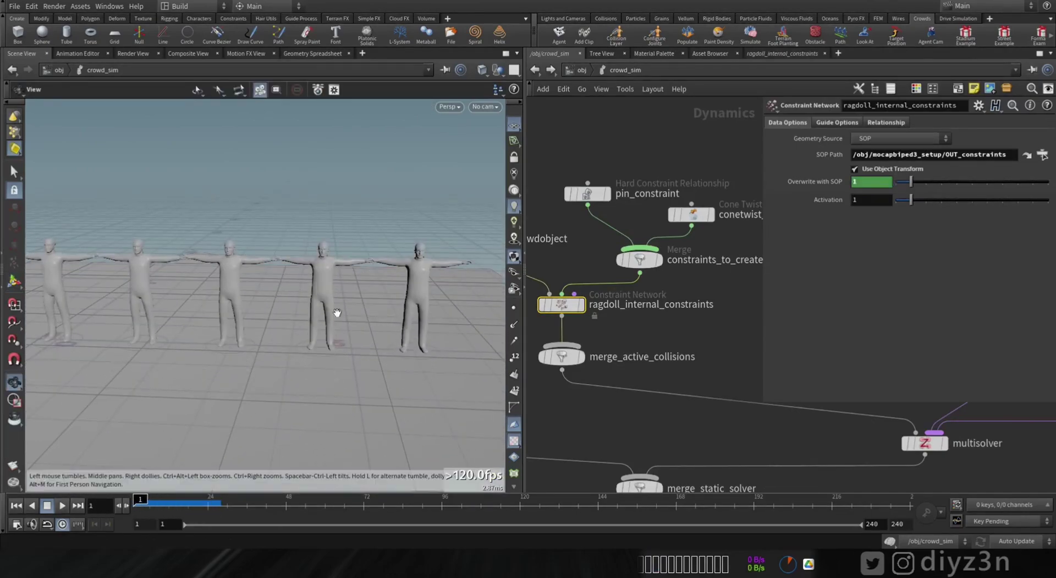
- Return to mocapbiped3_setup and examine the point attributes of OUT1 in the Geometry Spreadsheet, including the agents' state
click(575, 70)
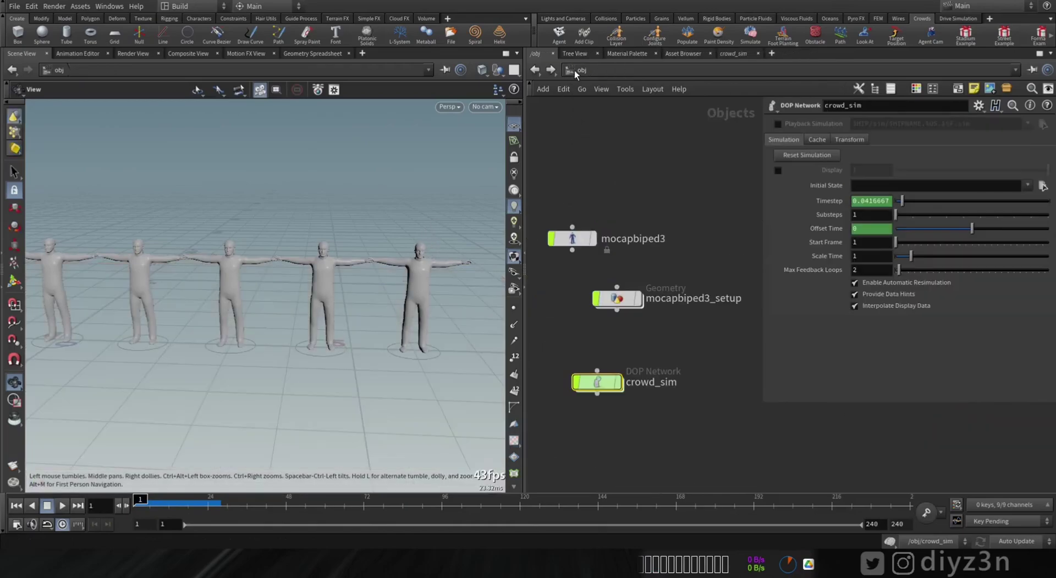
double_click(615, 299)
scroll(609, 309, up, 3)
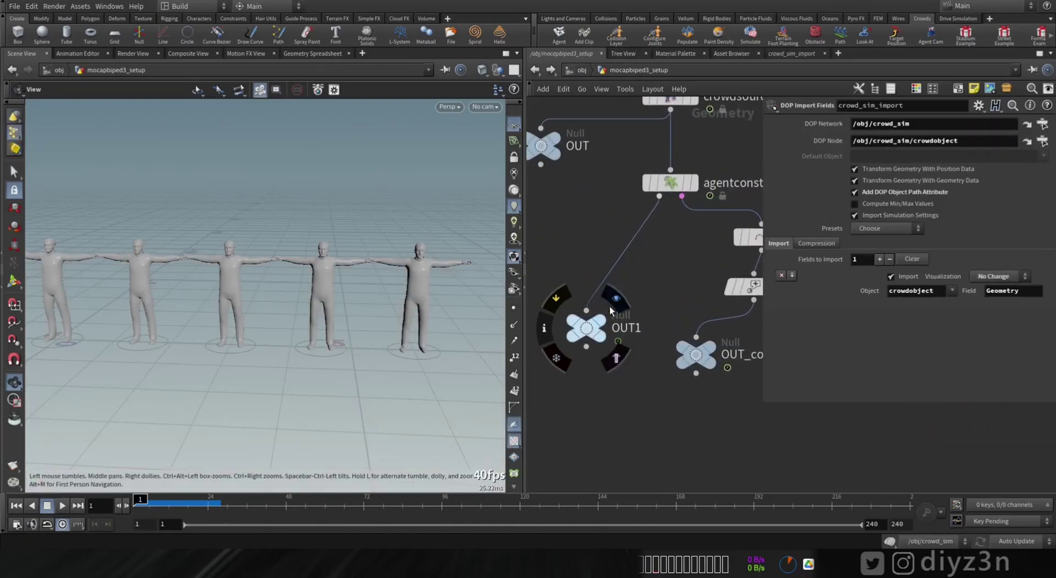
click(583, 328)
click(311, 53)
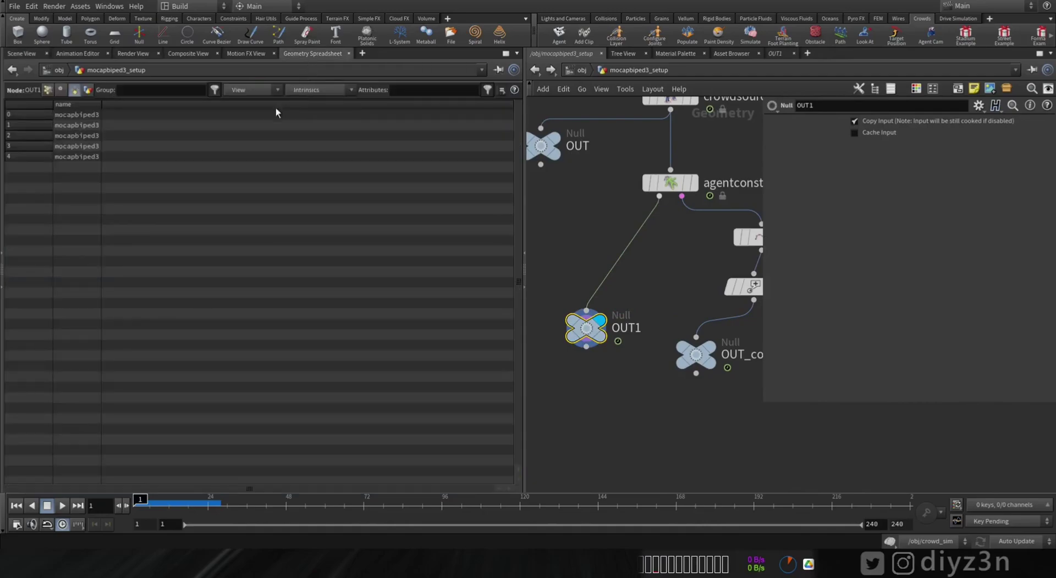
click(47, 89)
drag(127, 487, 415, 496)
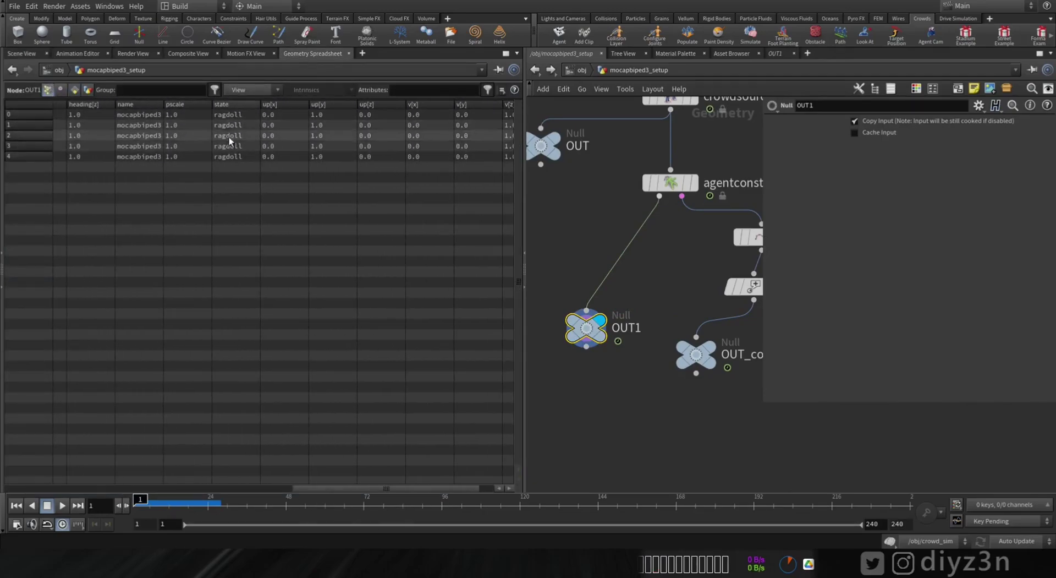
- Check the Initial State of crowdsource1 against the state attribute on OUT1
middle_drag(725, 134, 661, 227)
click(655, 202)
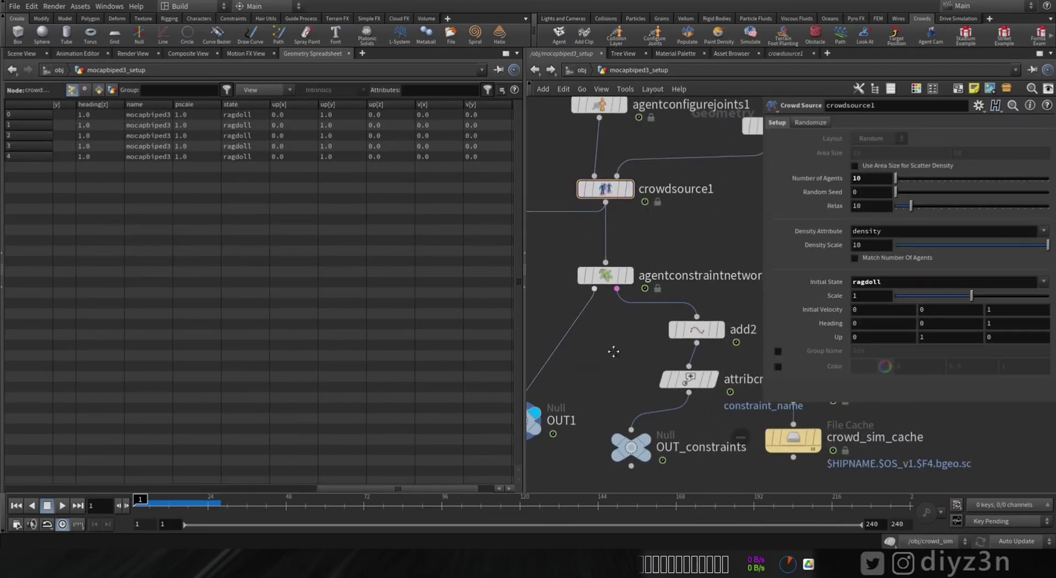
middle_drag(609, 356, 658, 304)
click(570, 368)
drag(330, 488, 295, 488)
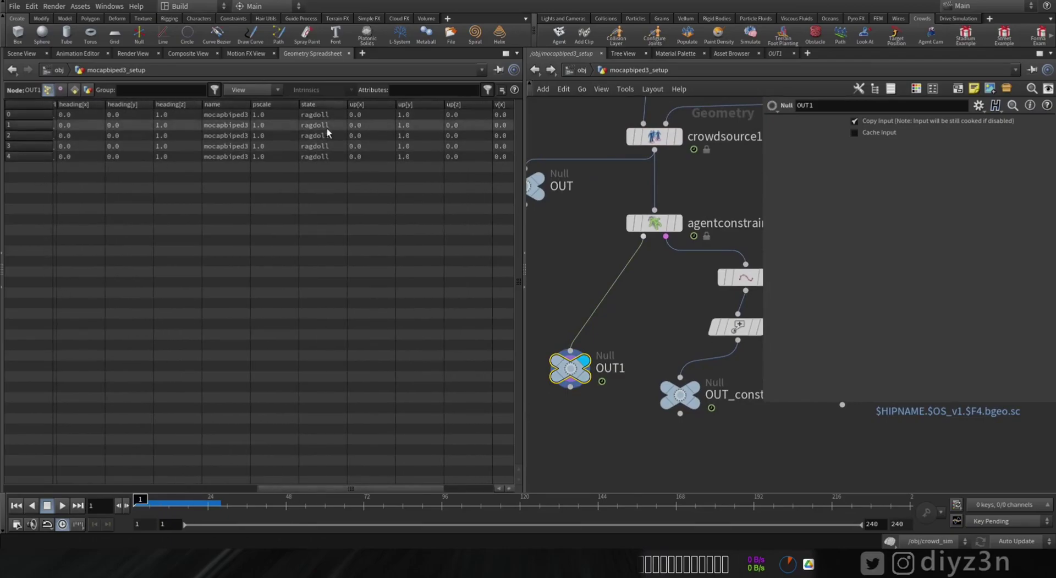
- Insert an Attribute Create node between the first output of agentconstraintnetwork1 and OUT1
key(Tab)
text(cre)
click(751, 58)
click(609, 285)
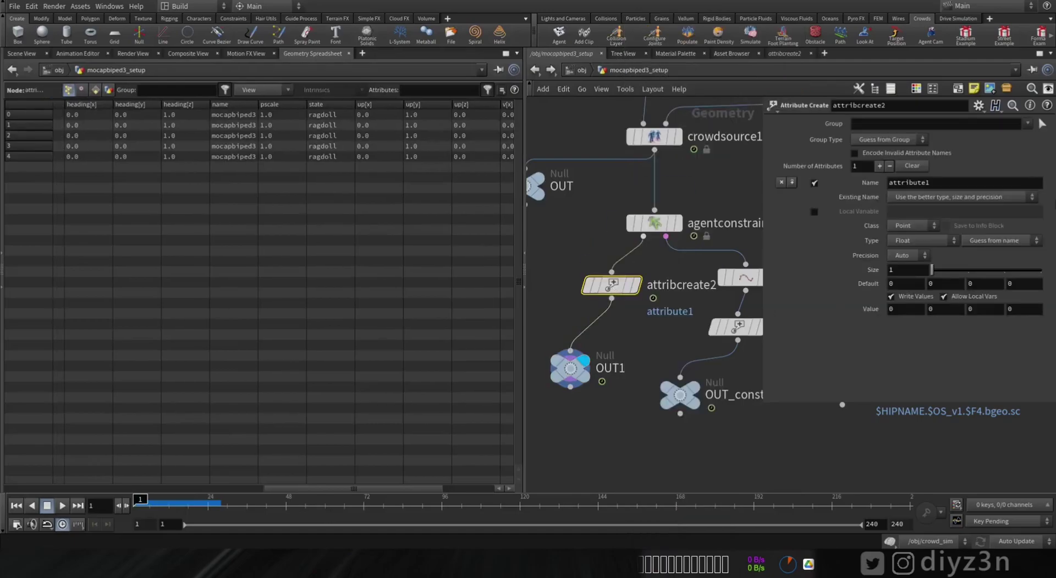
- Name the attribute in attribcreate2 state and set its type to String
double_click(948, 181)
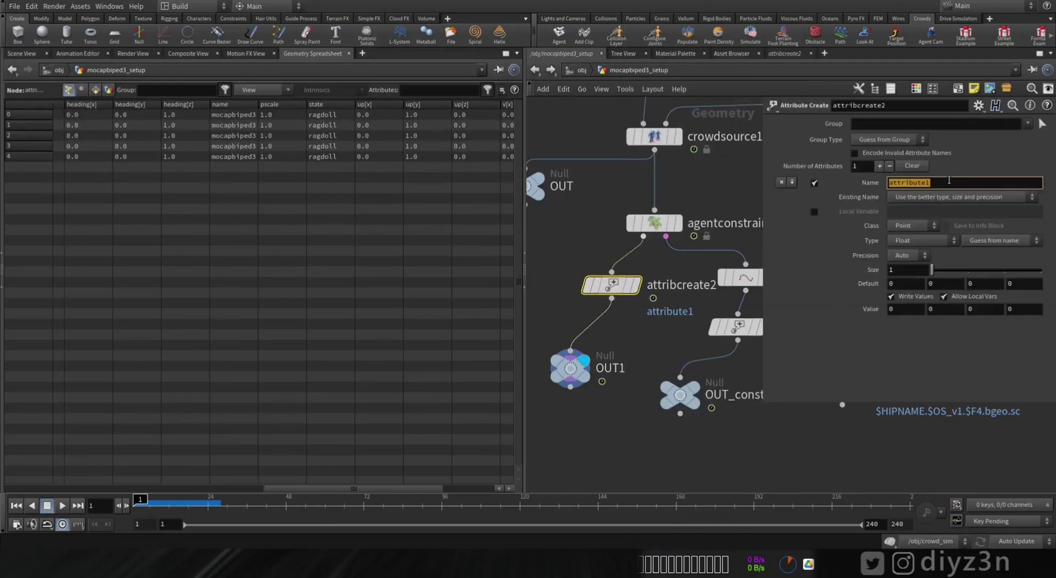
key(Return)
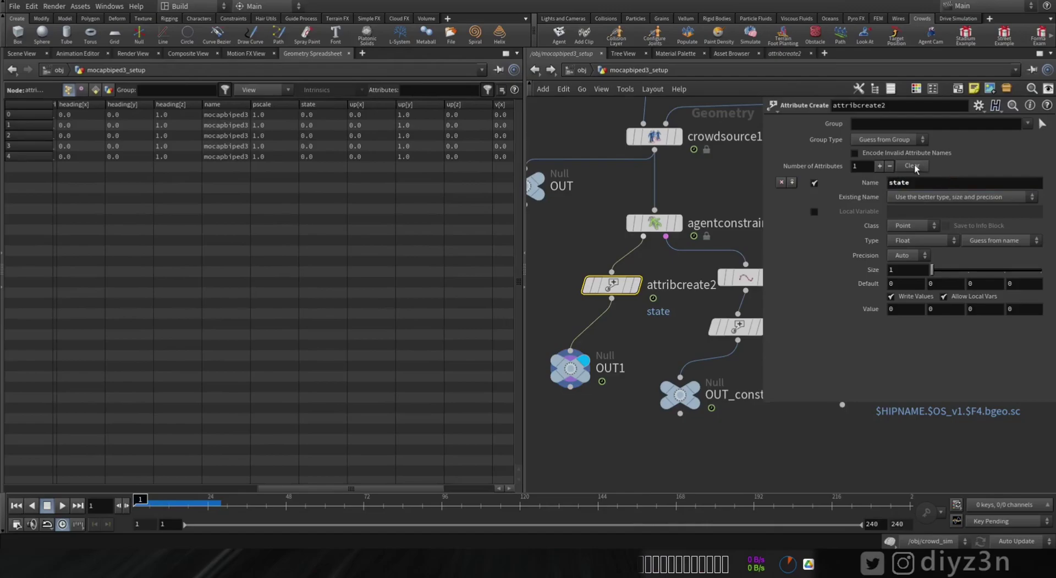
click(908, 197)
click(738, 232)
click(904, 245)
click(902, 287)
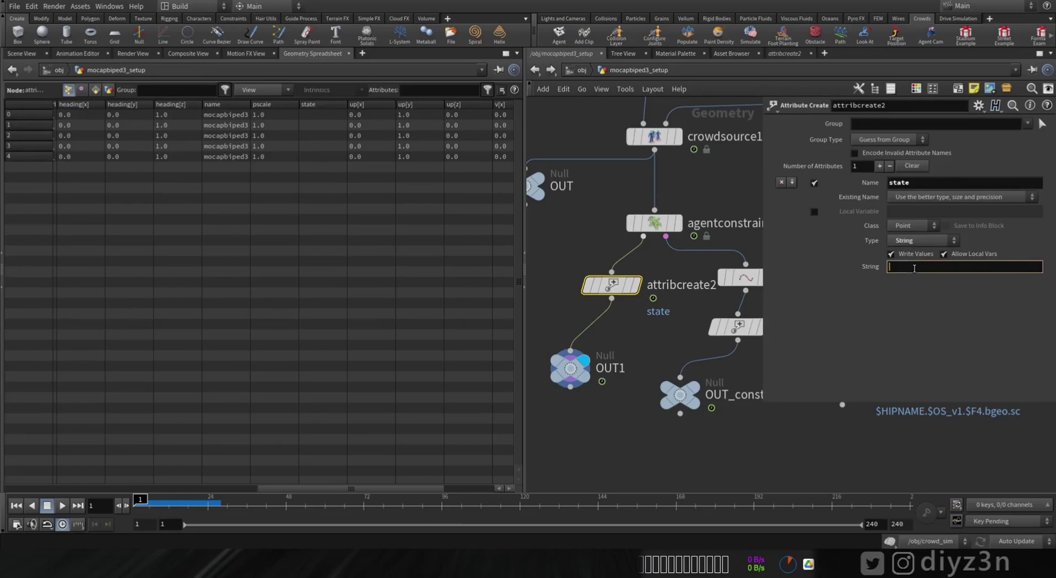
- Check the crowd state name in crowd_sim and set the attribcreate2 string value in mocapbiped3_setup to DZN66
click(576, 70)
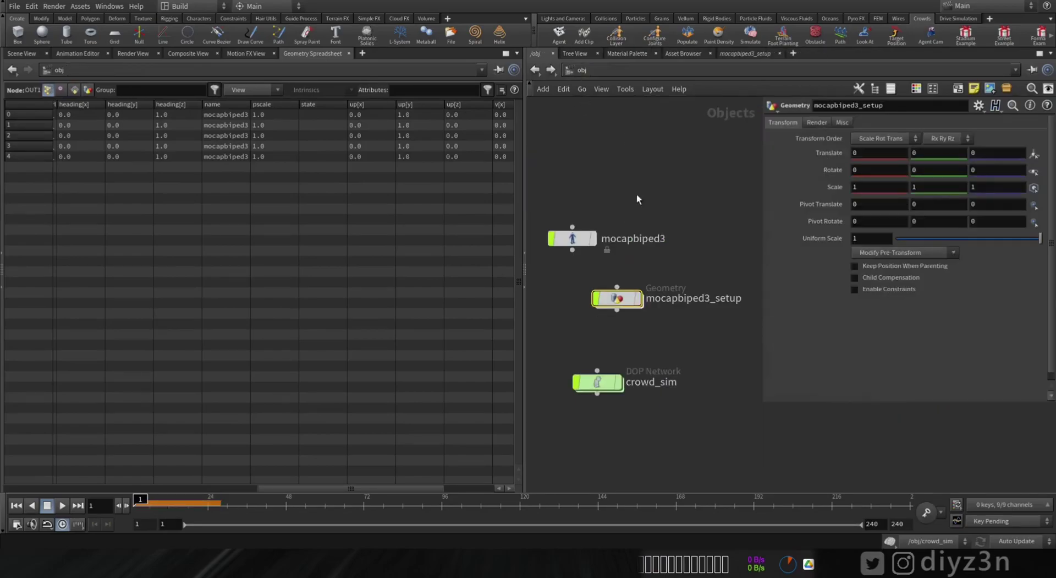
double_click(606, 382)
middle_drag(690, 331, 357, 321)
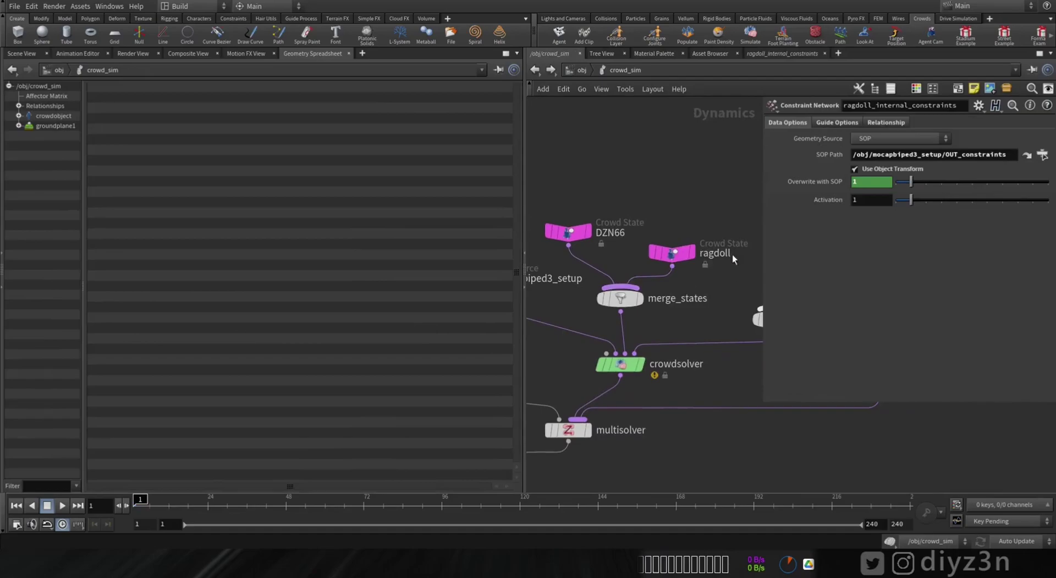
click(569, 232)
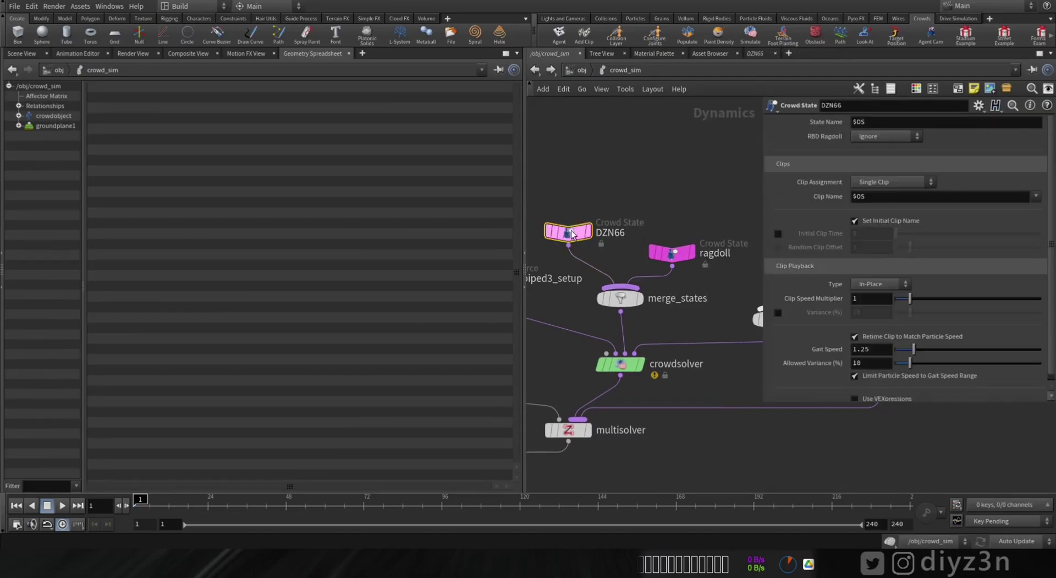
double_click(622, 232)
click(582, 70)
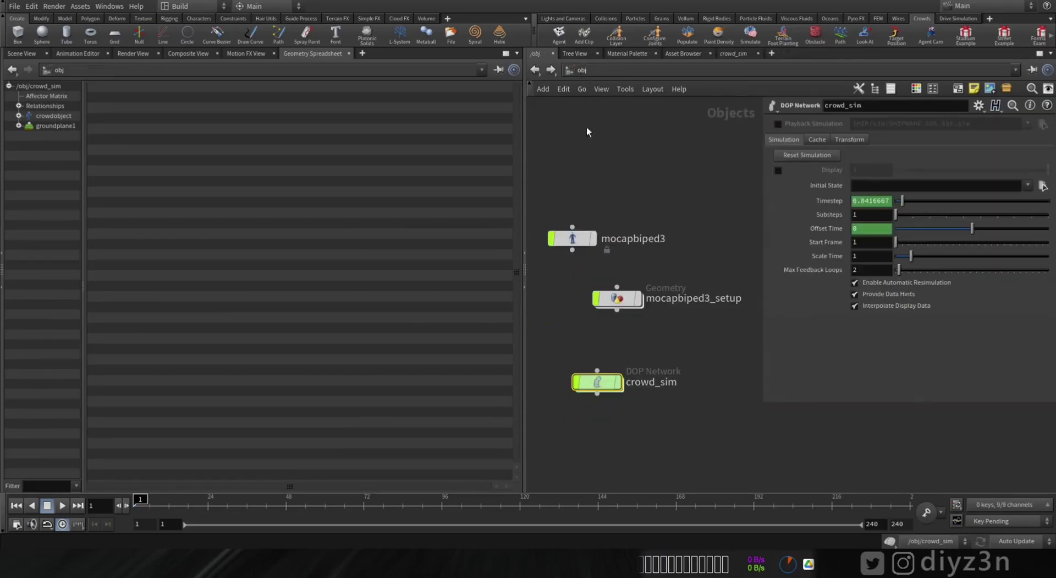
double_click(612, 296)
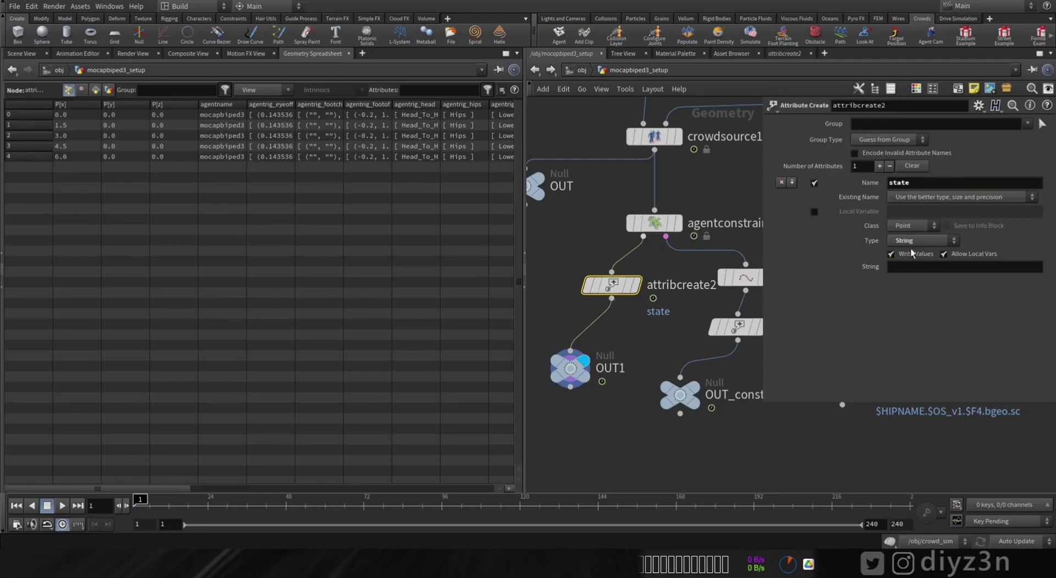
drag(180, 488, 432, 487)
key(Return)
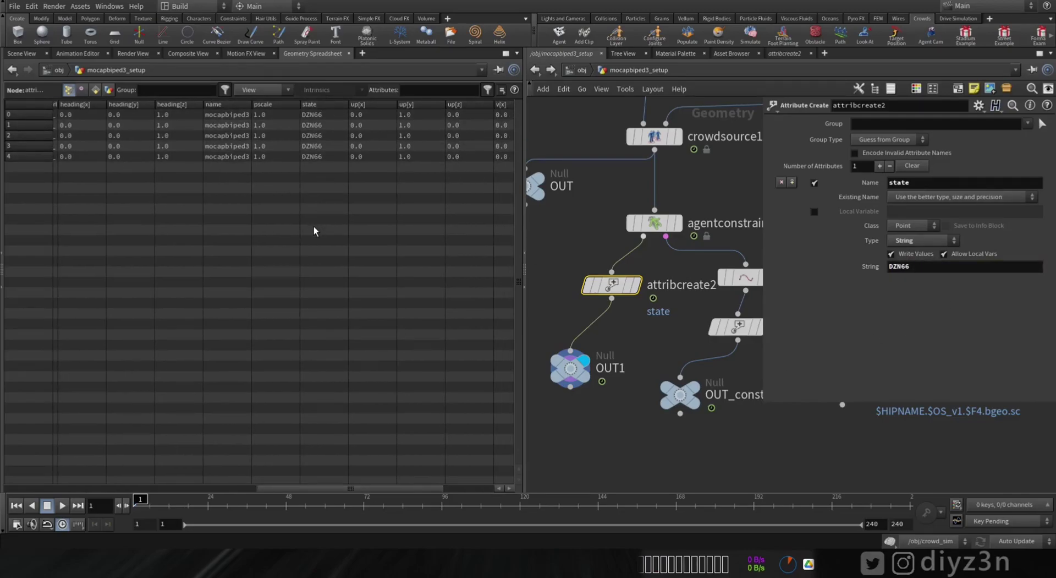
- Try to pick a single agent in the viewport as the group for attribcreate2
click(22, 54)
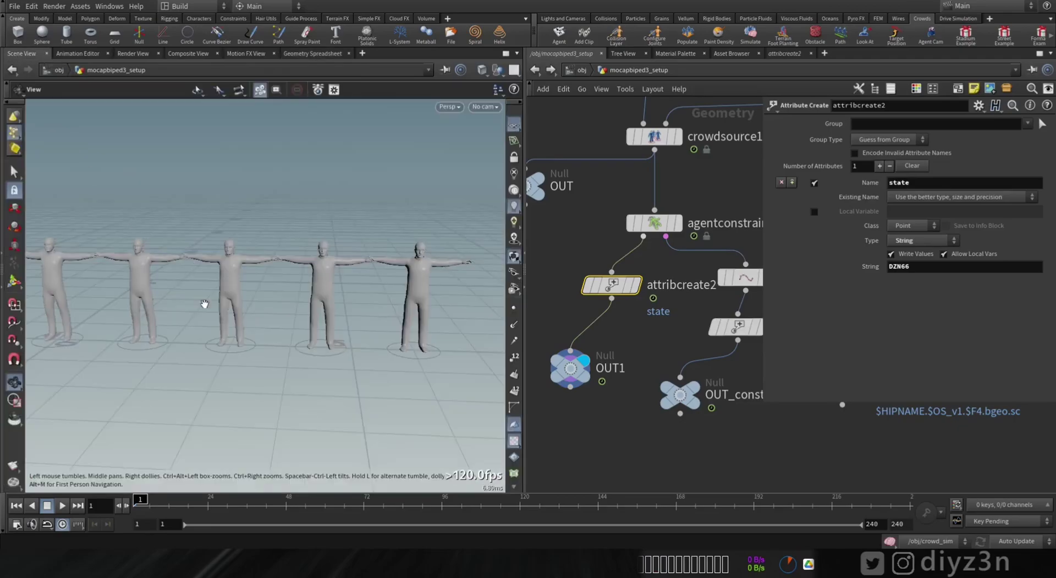
click(54, 505)
click(15, 504)
click(1042, 124)
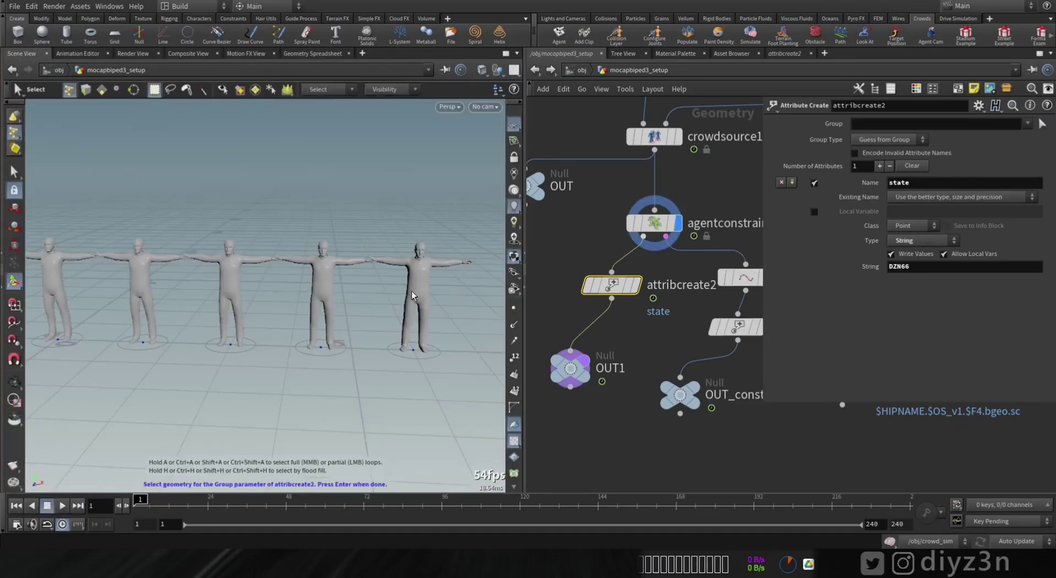
click(584, 360)
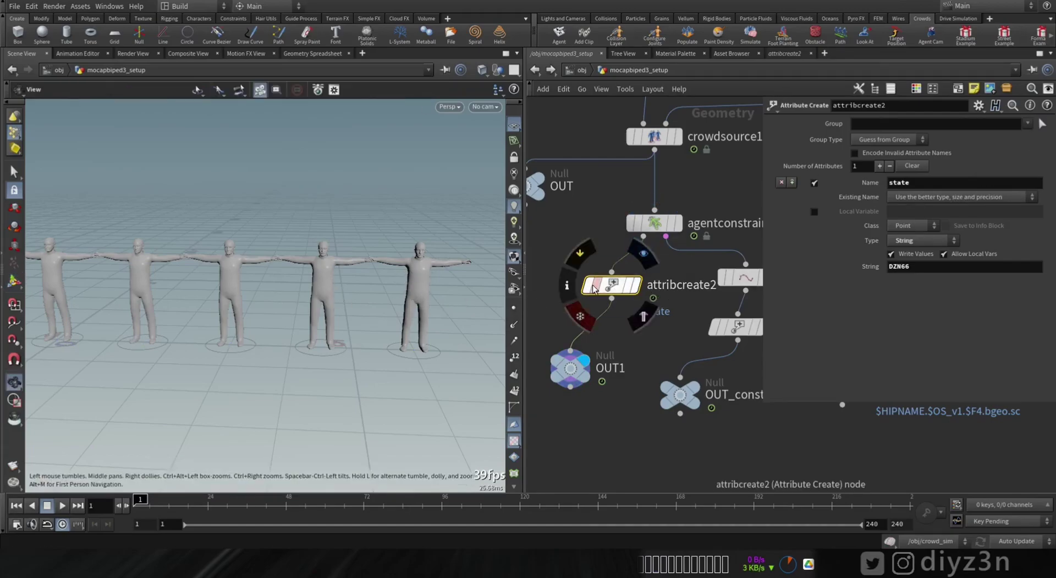
click(637, 286)
click(1040, 125)
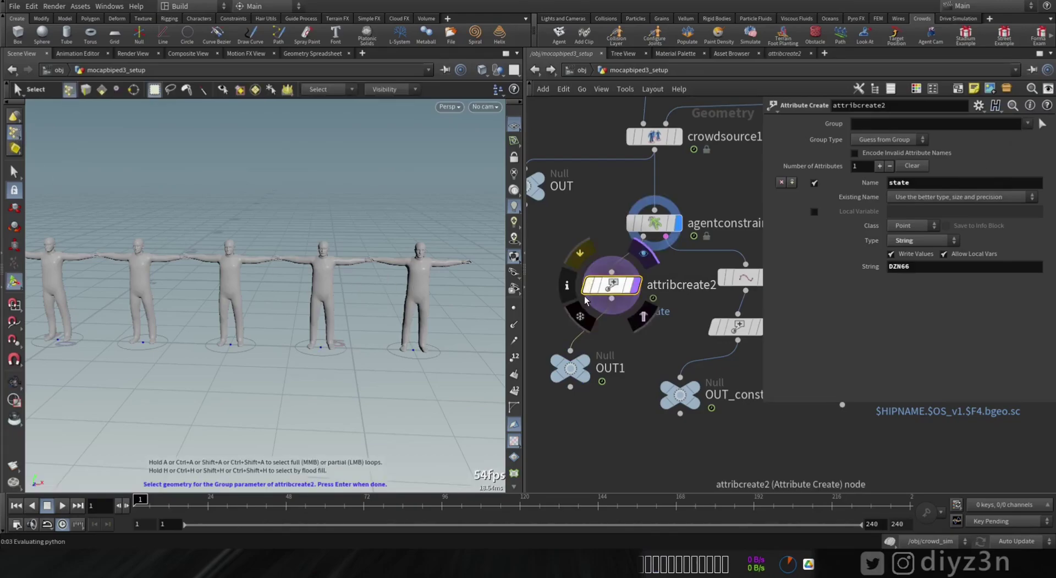
click(572, 367)
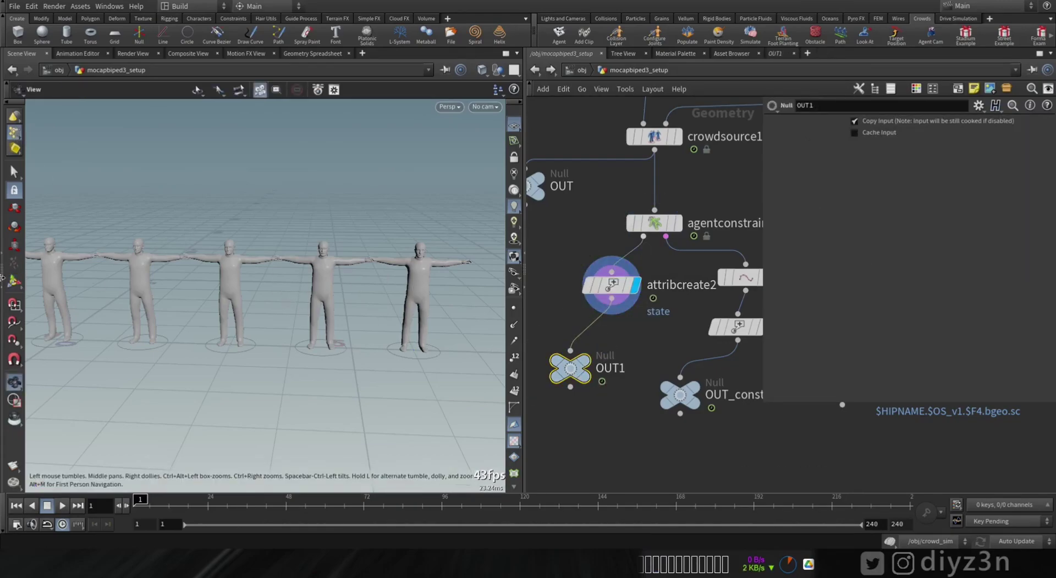
- Switch viewport selection to primitives and try to pick the end agent of the row as the group for attribcreate2
click(15, 172)
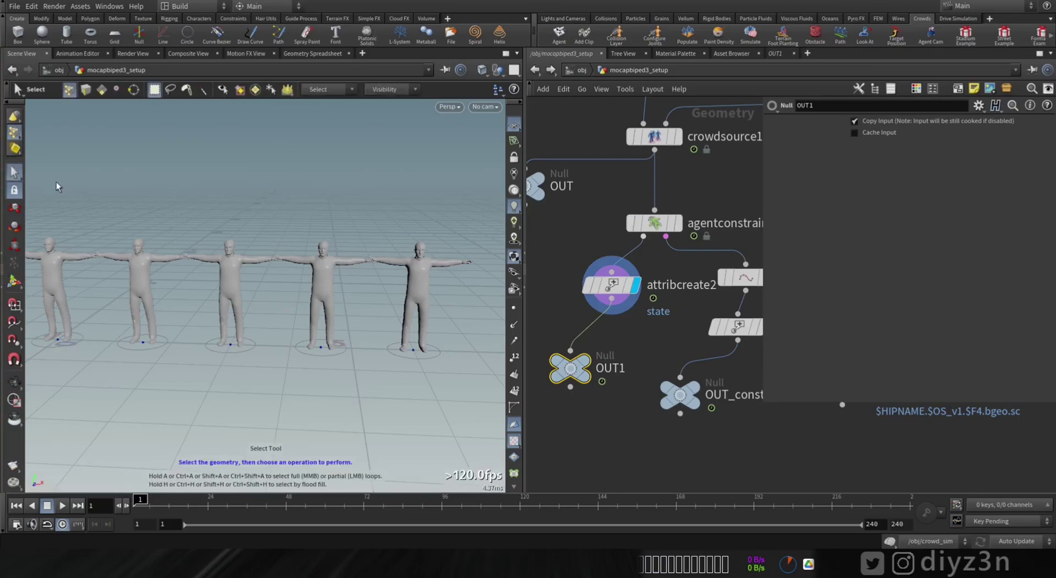
right_click(13, 133)
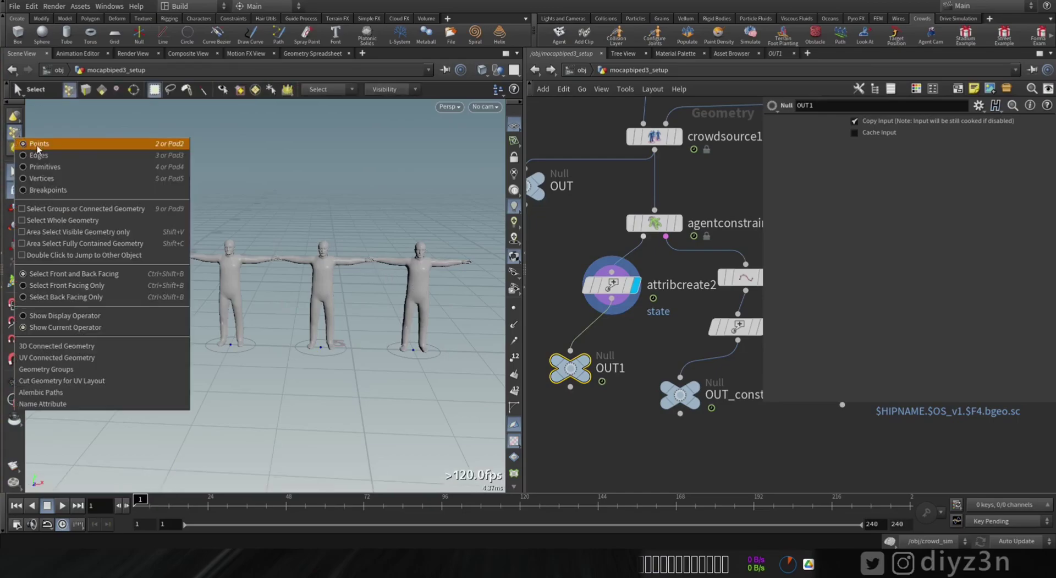
click(57, 167)
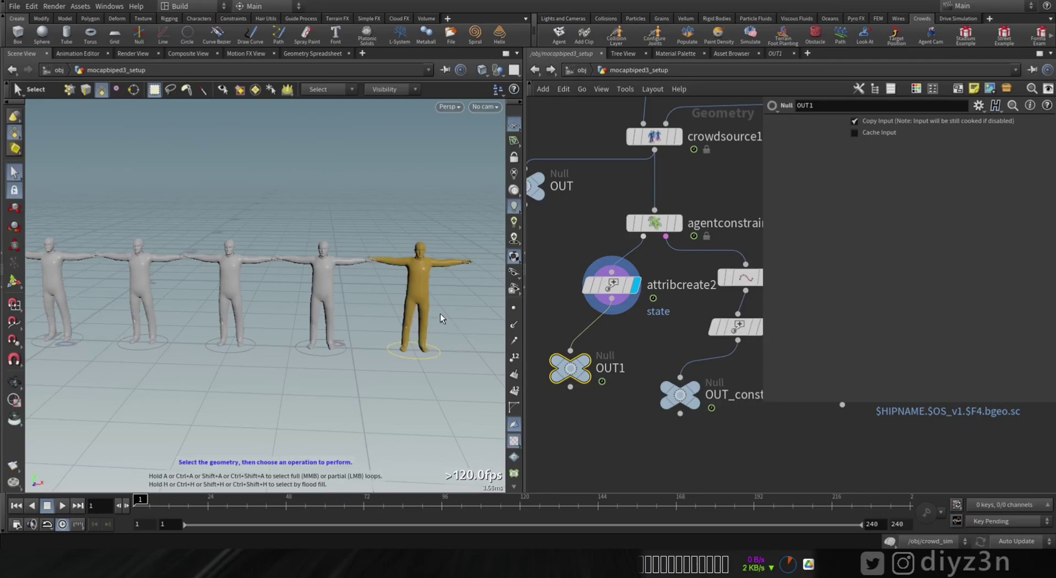
click(638, 280)
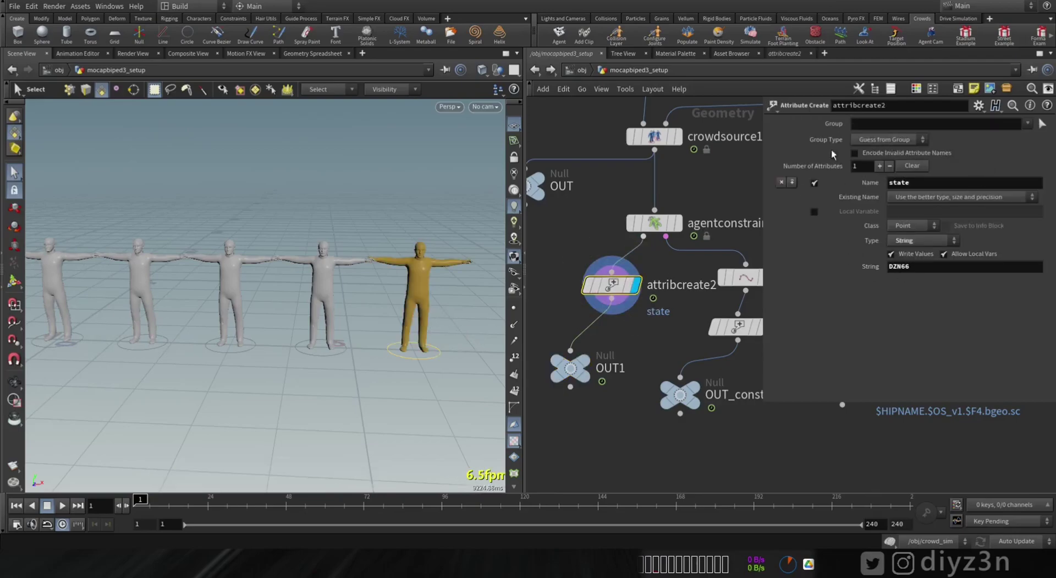
key(Return)
click(1043, 124)
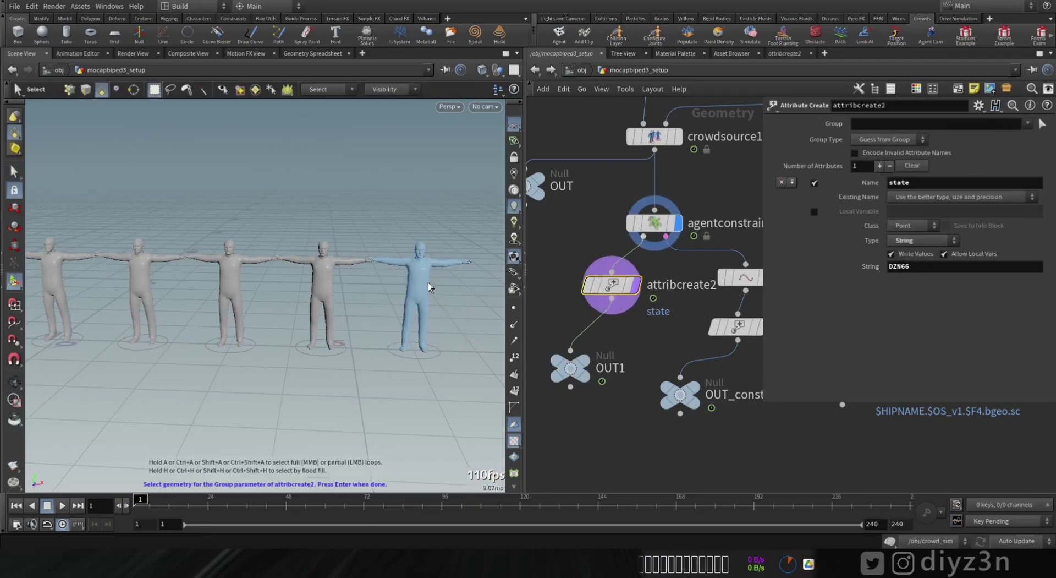
click(642, 252)
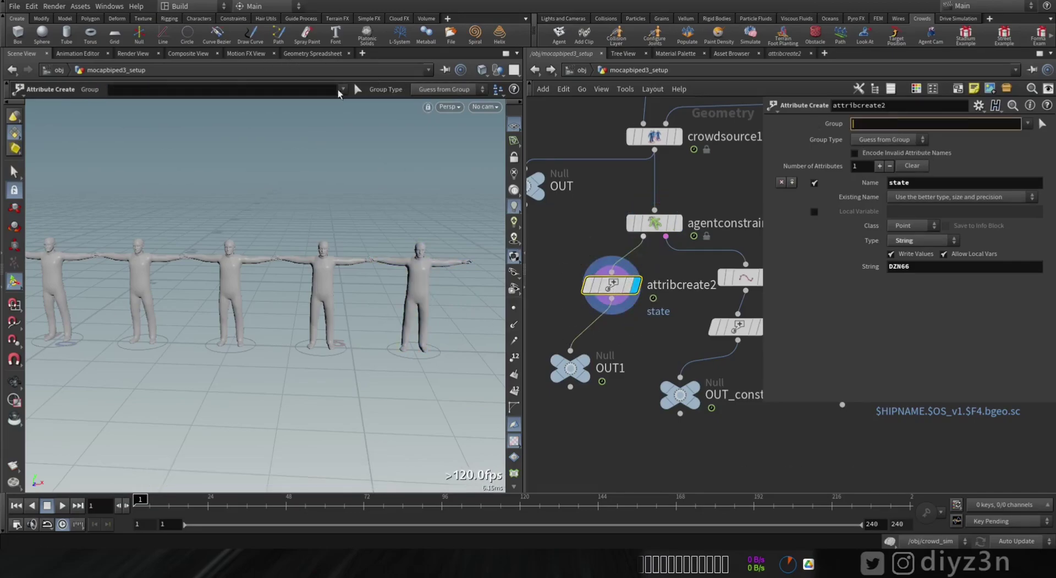
- Find the agent's point number in the Geometry Spreadsheet and set the Group of attribcreate2 to 4
click(299, 53)
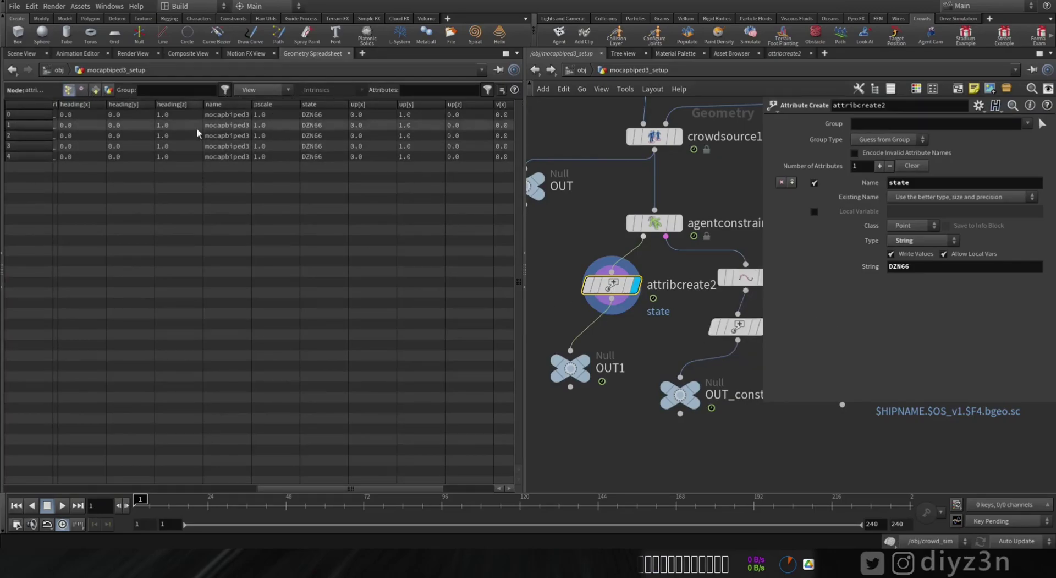
key(Return)
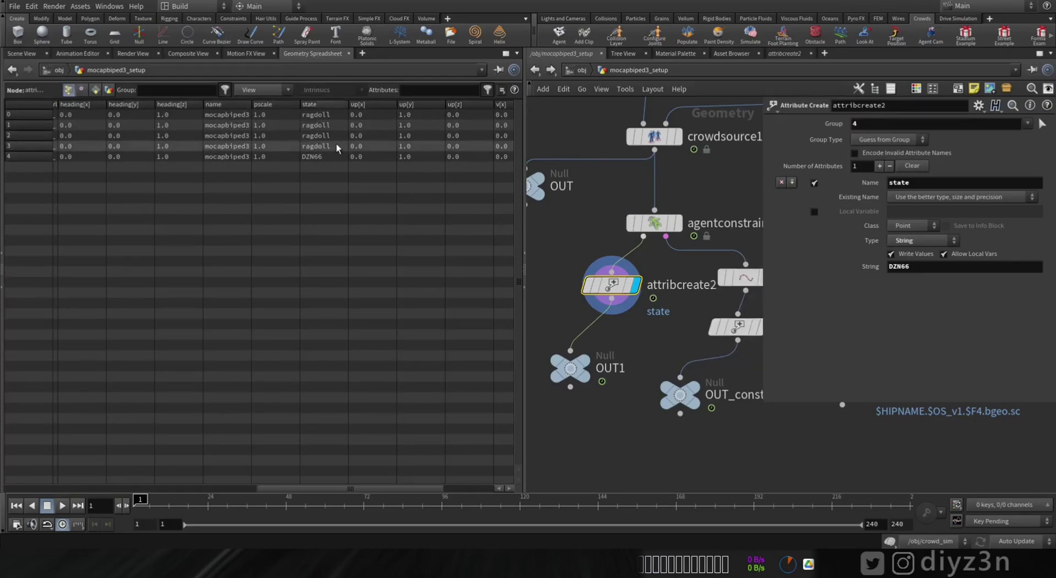
click(20, 54)
- Display crowd_sim_import and play the simulation to check how the agent in group 4 behaves beside the ragdolls
middle_drag(753, 448, 606, 450)
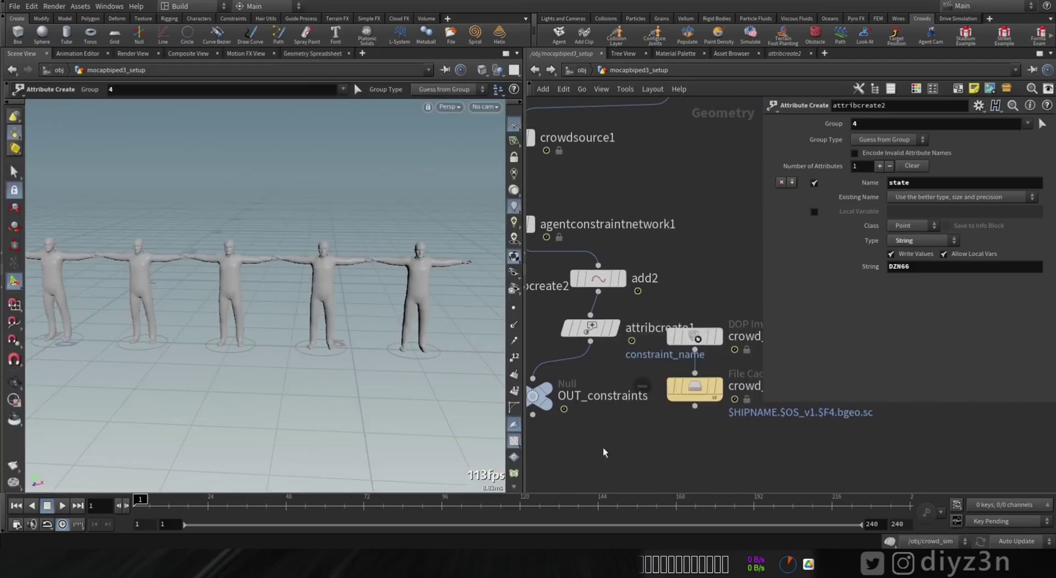
mouse_move(697, 337)
click(725, 308)
click(62, 505)
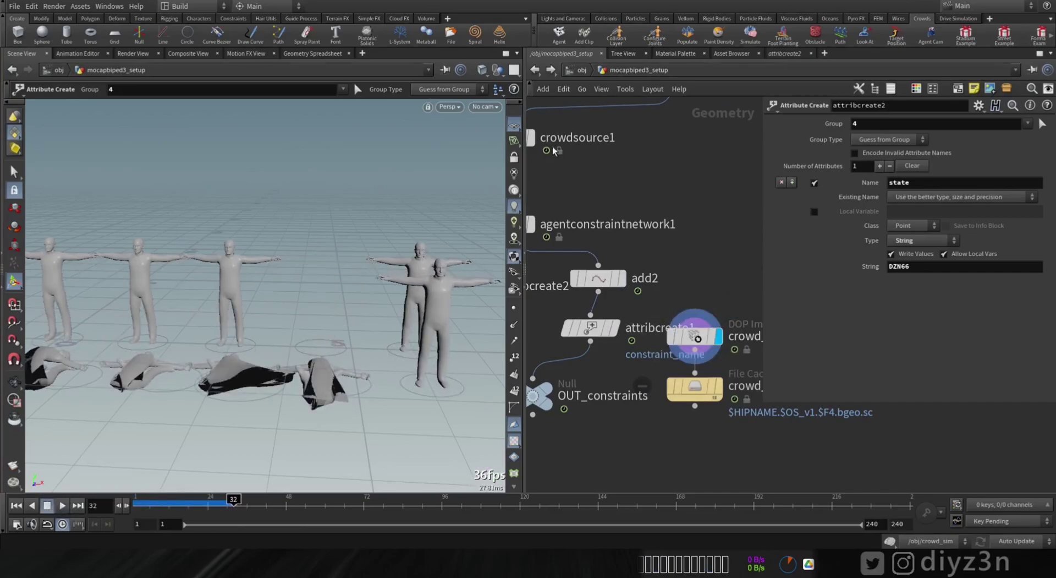
click(582, 70)
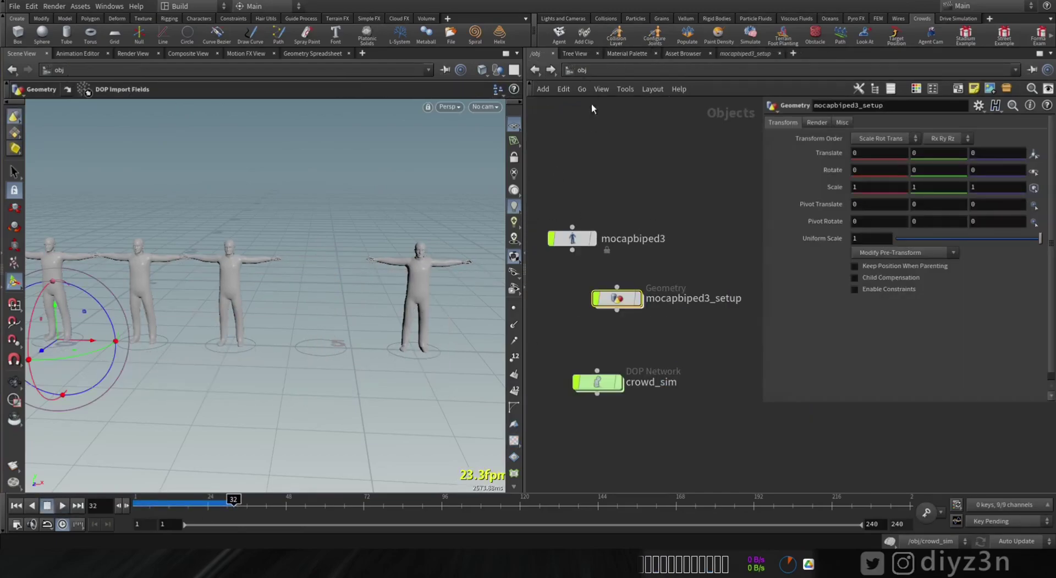
click(62, 505)
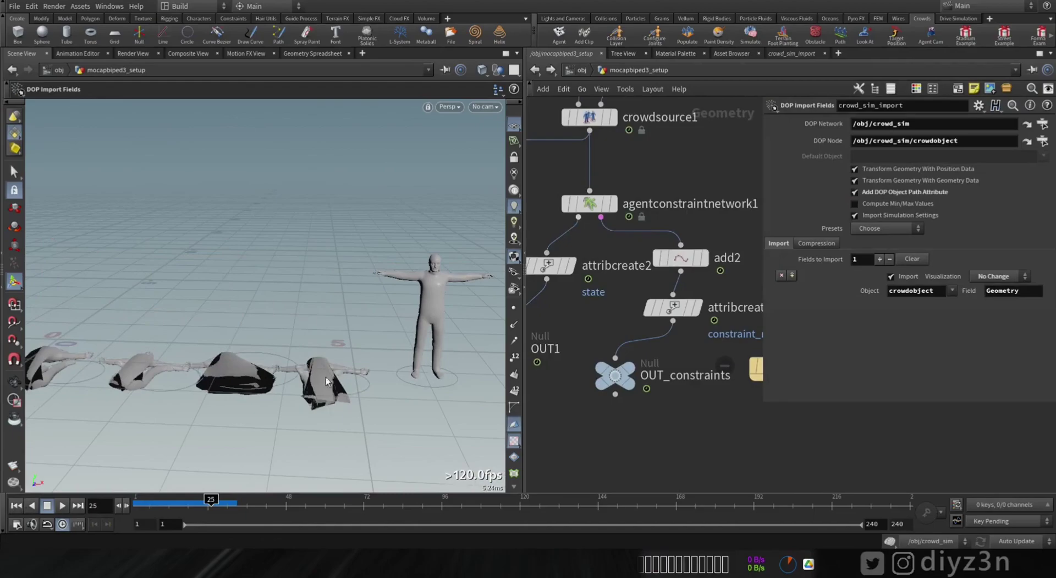
- Enable Pin Root Collision Shapes on agentconstraintnetwork1 and replay the simulation from frame 1
click(589, 204)
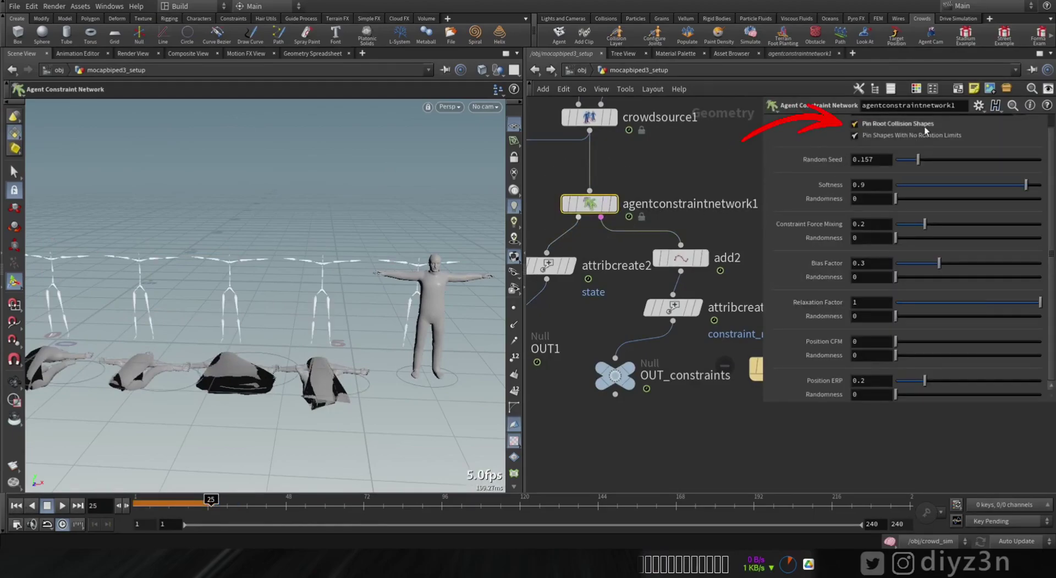
click(14, 506)
click(62, 505)
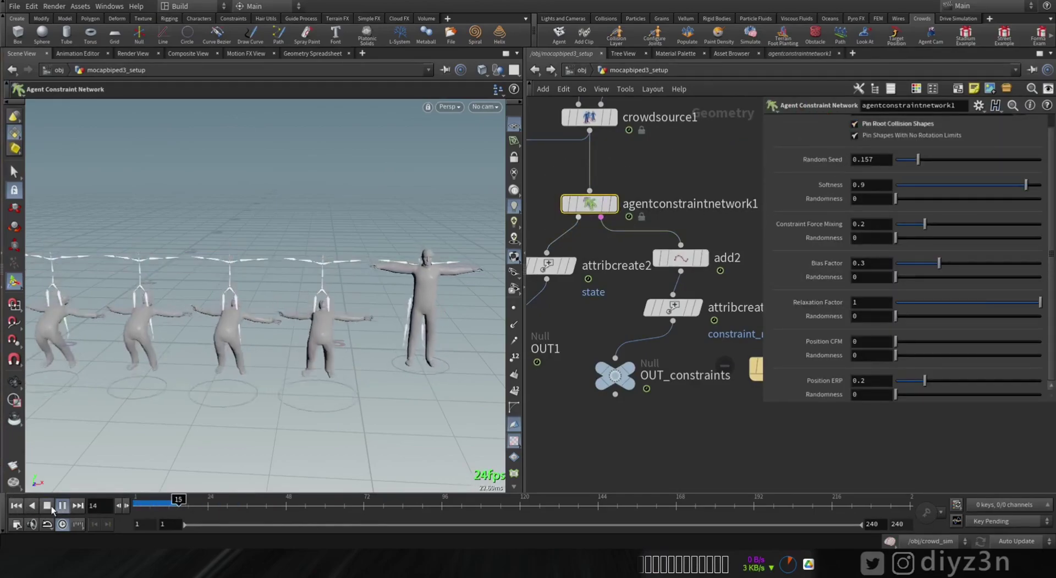
click(51, 506)
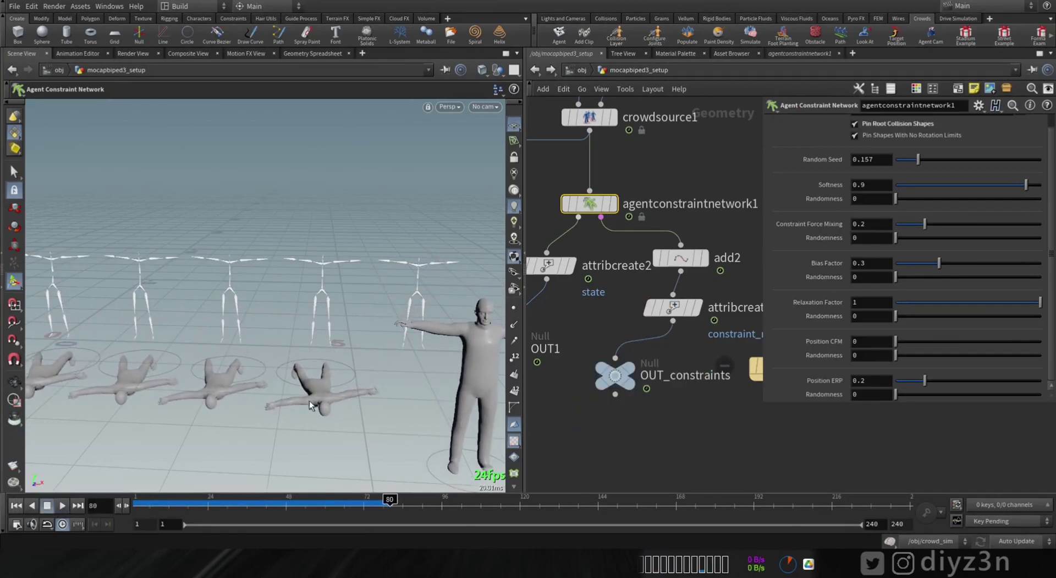
drag(362, 514, 140, 512)
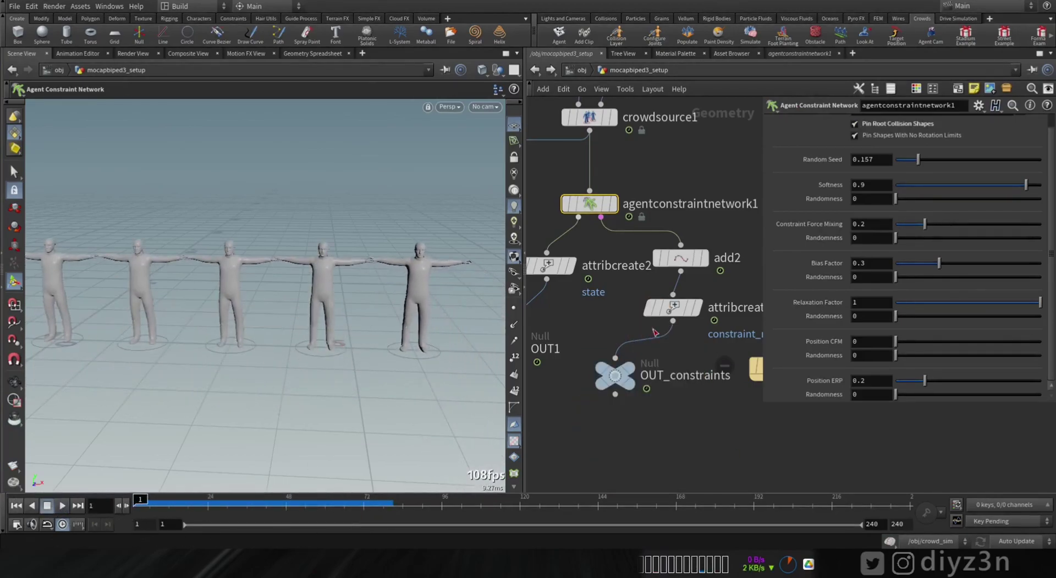
drag(619, 378, 675, 389)
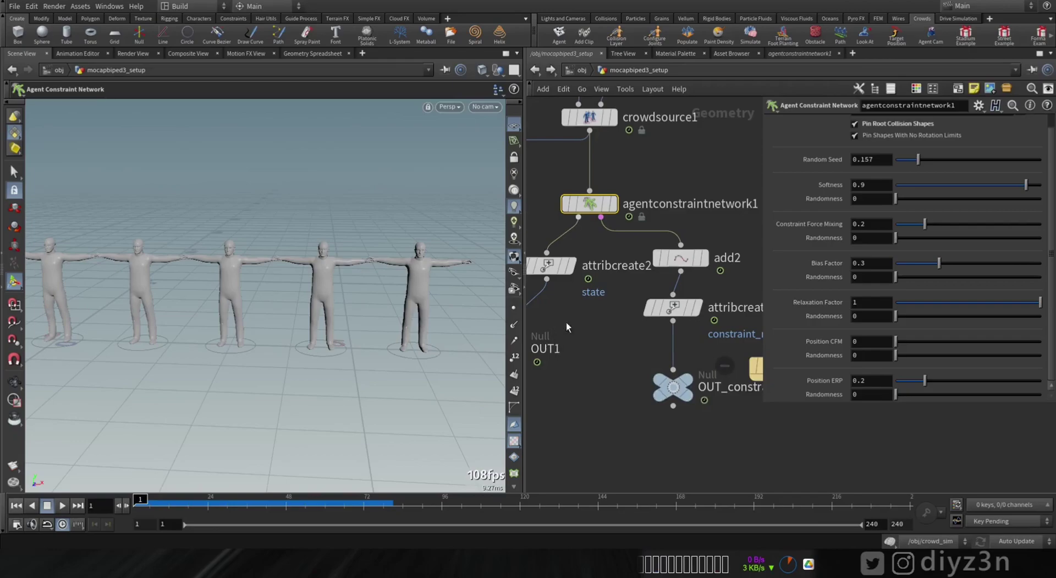
middle_drag(558, 322, 648, 368)
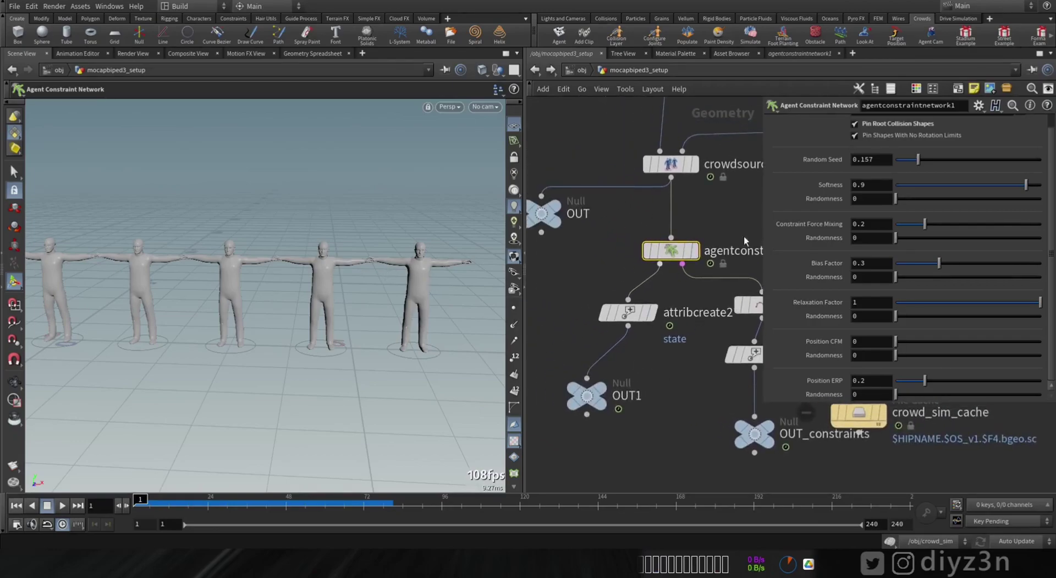
middle_drag(738, 239, 626, 225)
click(674, 289)
alt+right_drag(352, 261, 514, 253)
click(1041, 168)
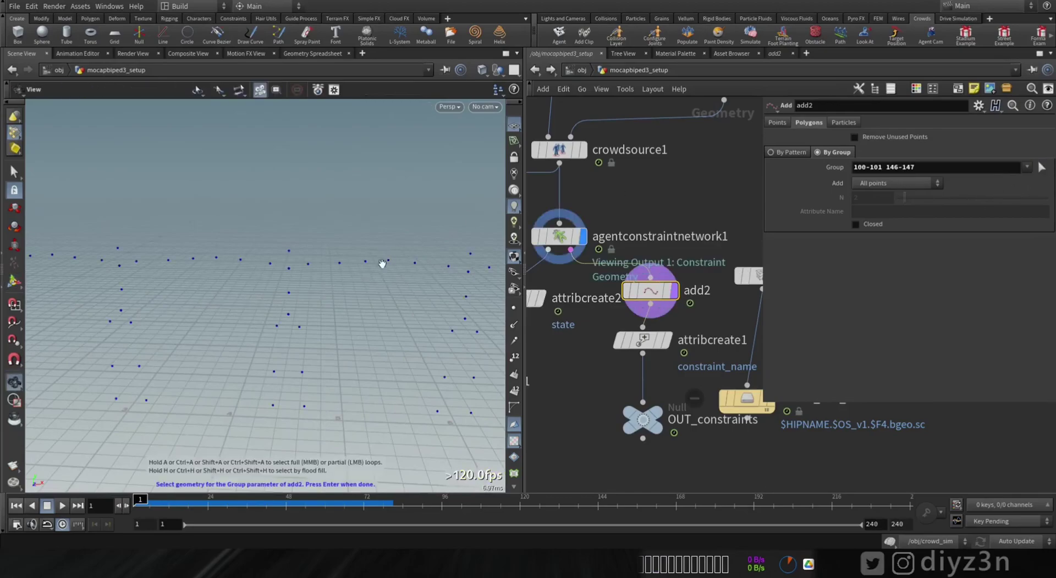
drag(256, 242, 302, 272)
key(Return)
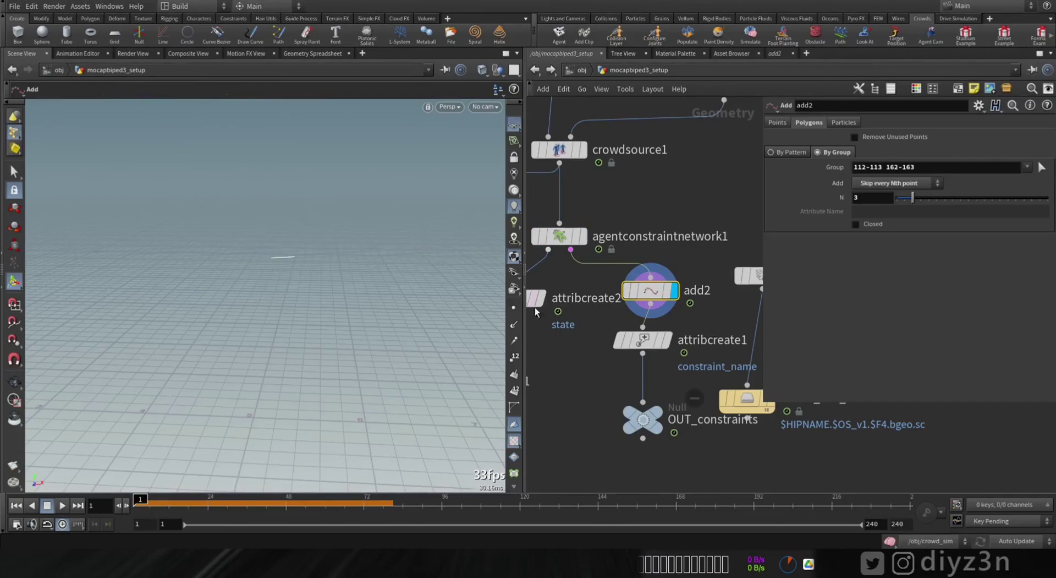
- Display crowd_sim_import and play the simulation to examine the new constraint between the last two agents
middle_drag(774, 276, 694, 287)
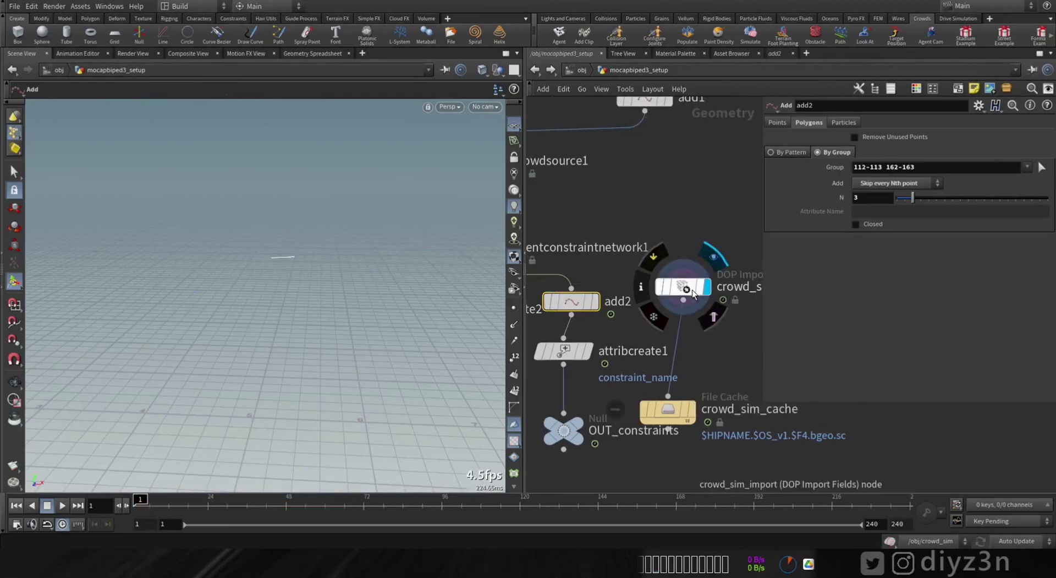
click(693, 293)
click(60, 505)
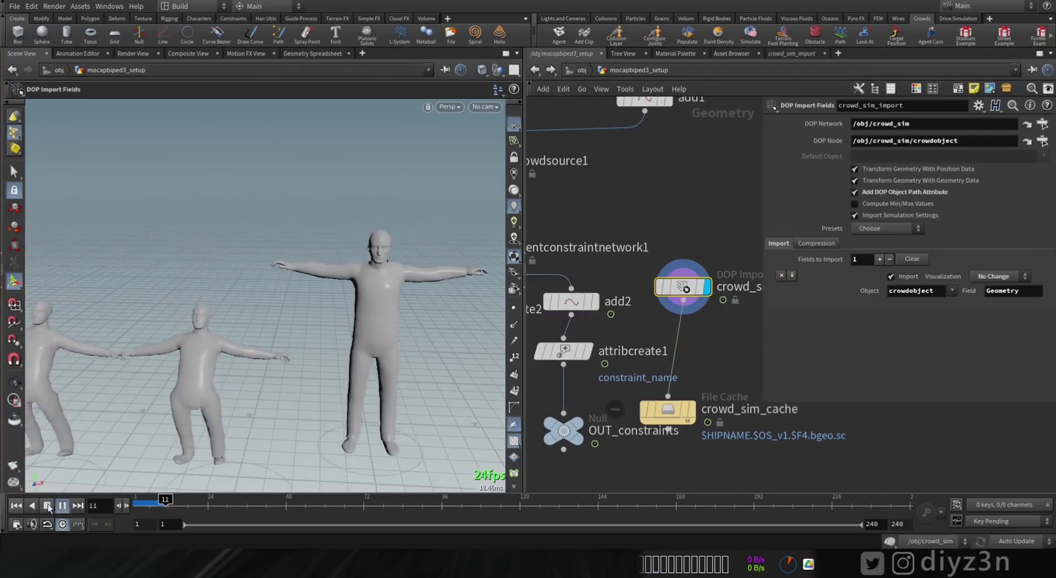
click(17, 505)
middle_drag(636, 328, 695, 302)
drag(740, 260, 726, 264)
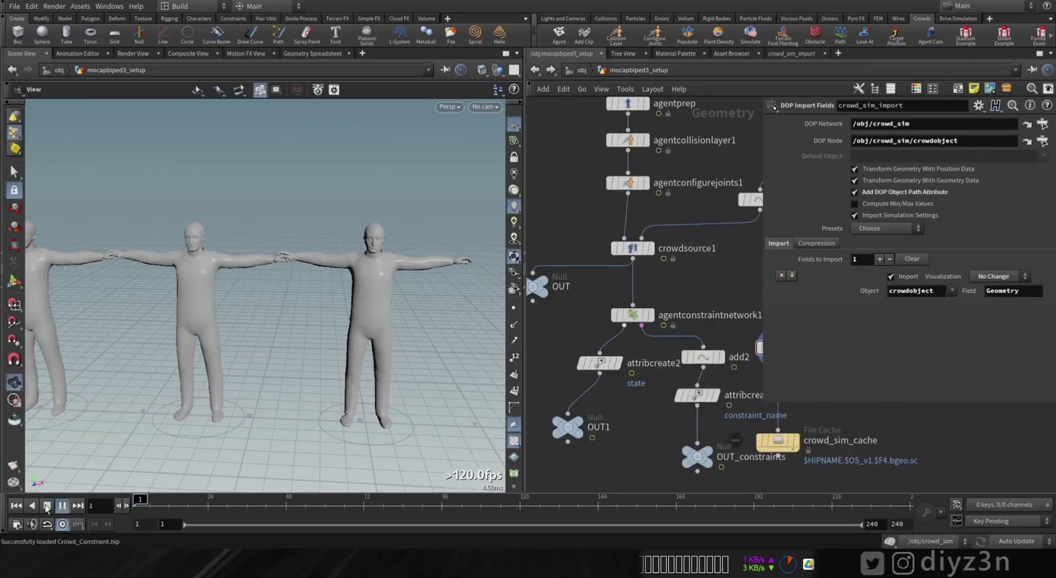
click(47, 506)
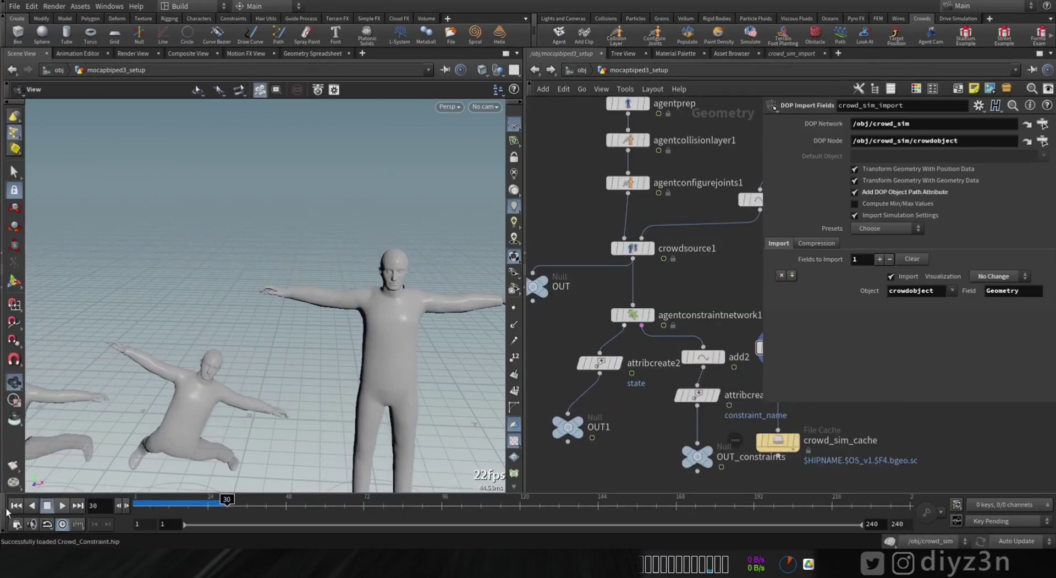
- Rewind to frame 1 and set RBD Ragdoll to Animated Static on the DZN66 crowd state in crowd_sim
click(17, 505)
click(578, 70)
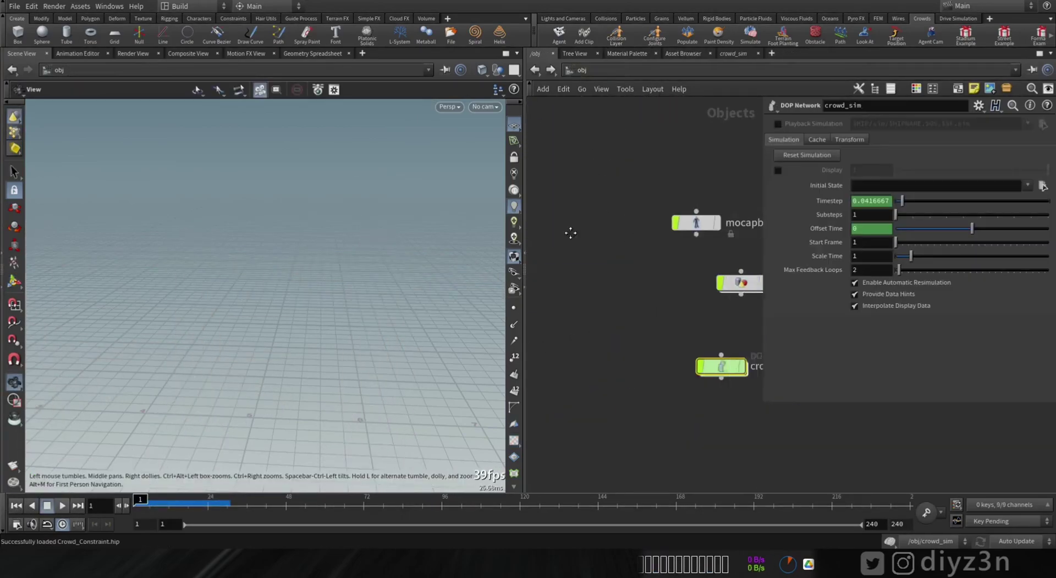
double_click(660, 365)
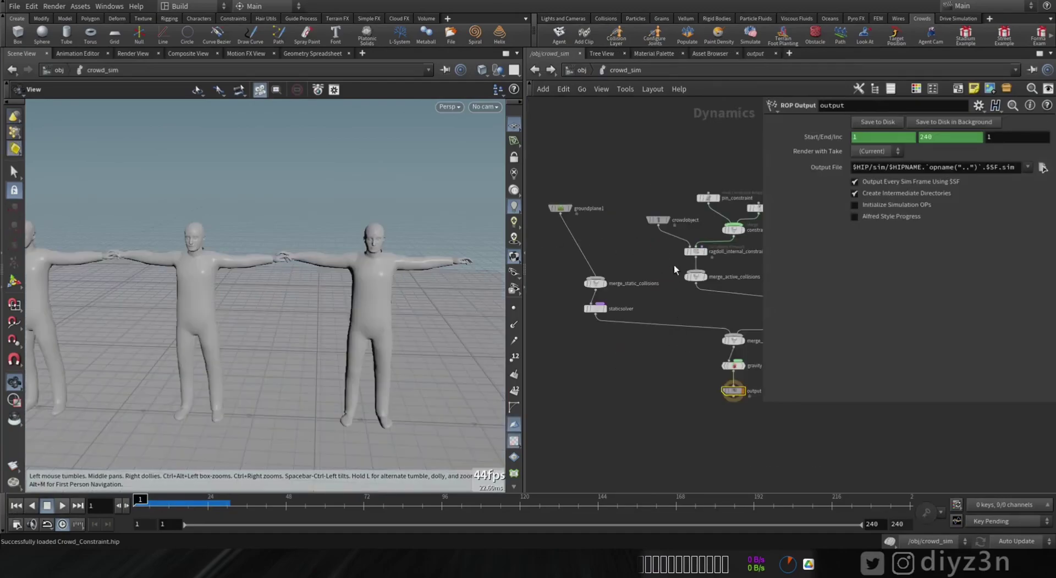
middle_drag(723, 203, 574, 224)
click(608, 212)
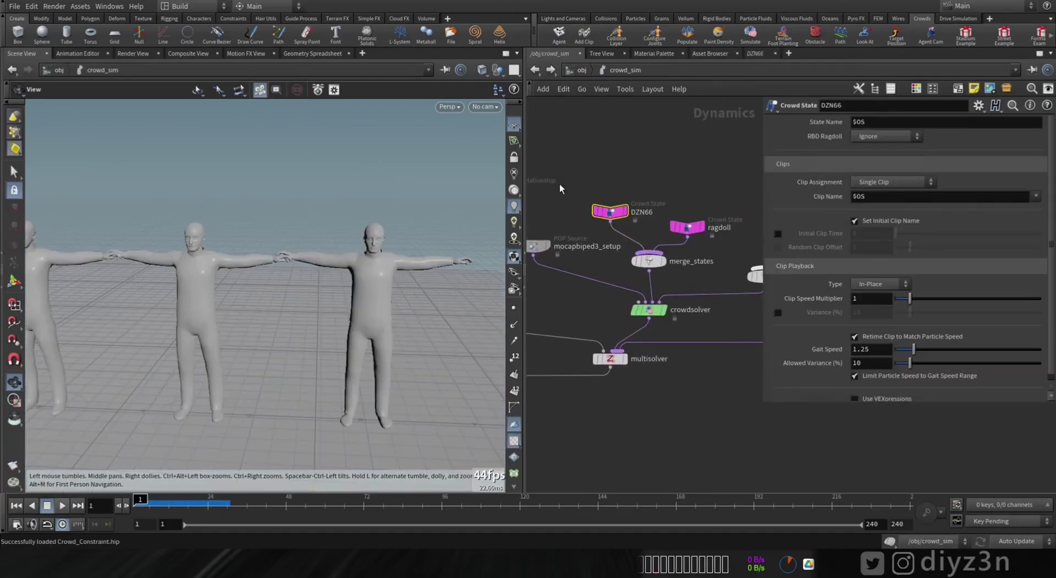
click(874, 137)
click(870, 159)
- Switch DZN66's RBD Ragdoll to Ignore and back to Animated Static to compare the starting poses
click(899, 138)
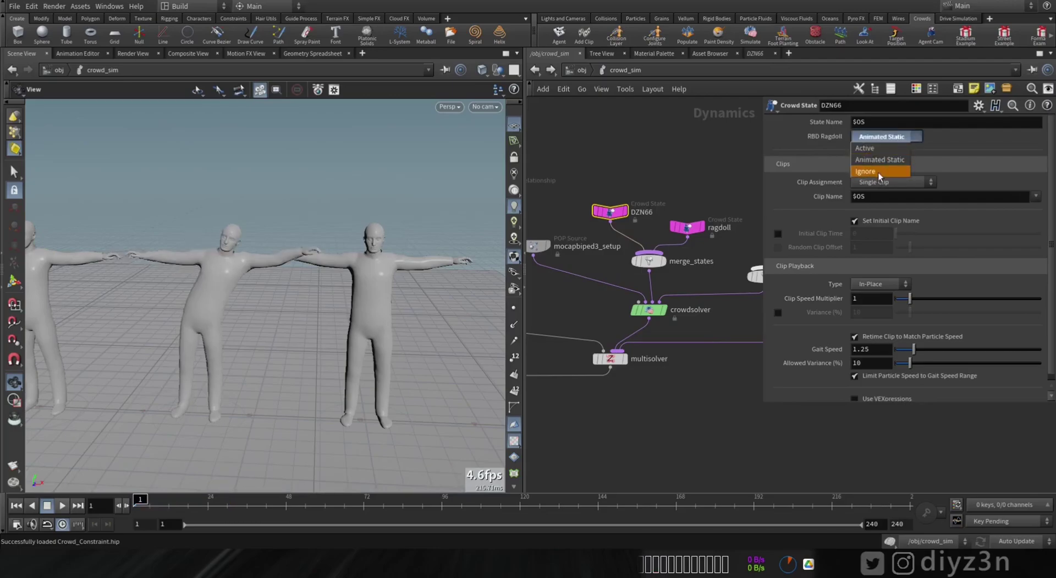
click(878, 172)
click(882, 138)
click(884, 160)
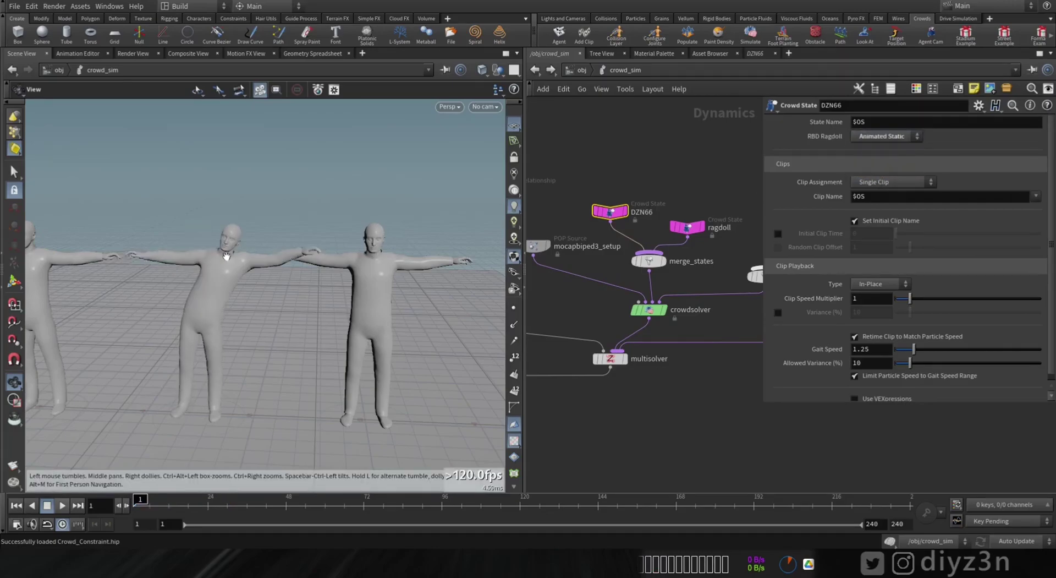
click(578, 70)
click(679, 283)
double_click(679, 282)
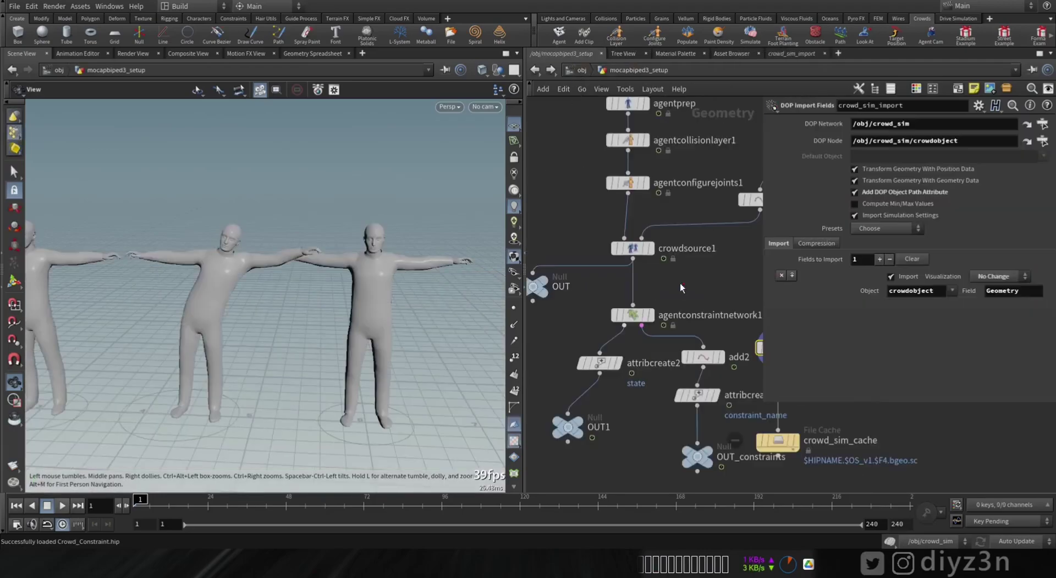
scroll(602, 257, up, 1)
click(619, 303)
click(598, 303)
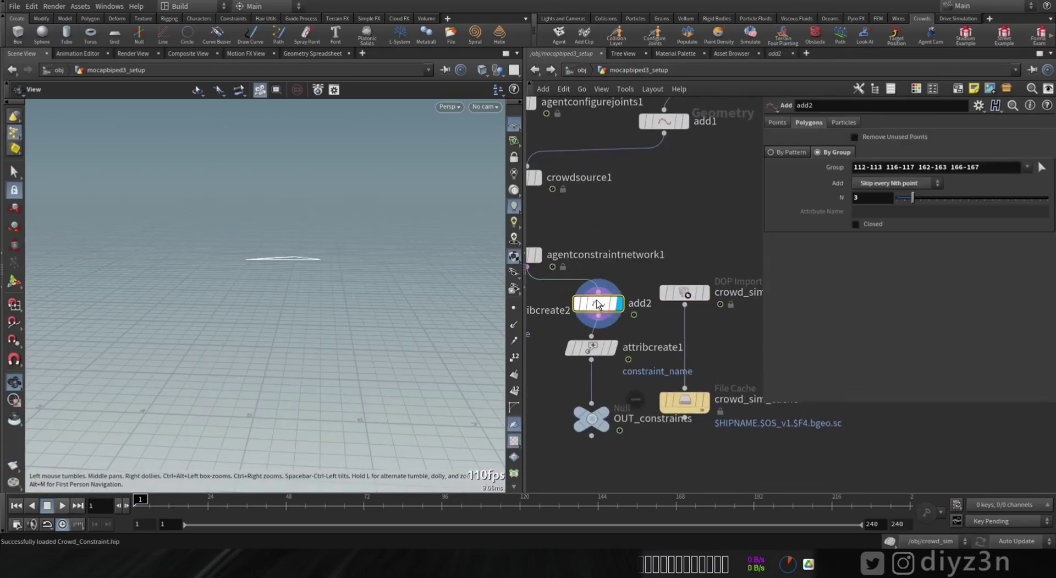
click(1042, 168)
drag(264, 247, 303, 266)
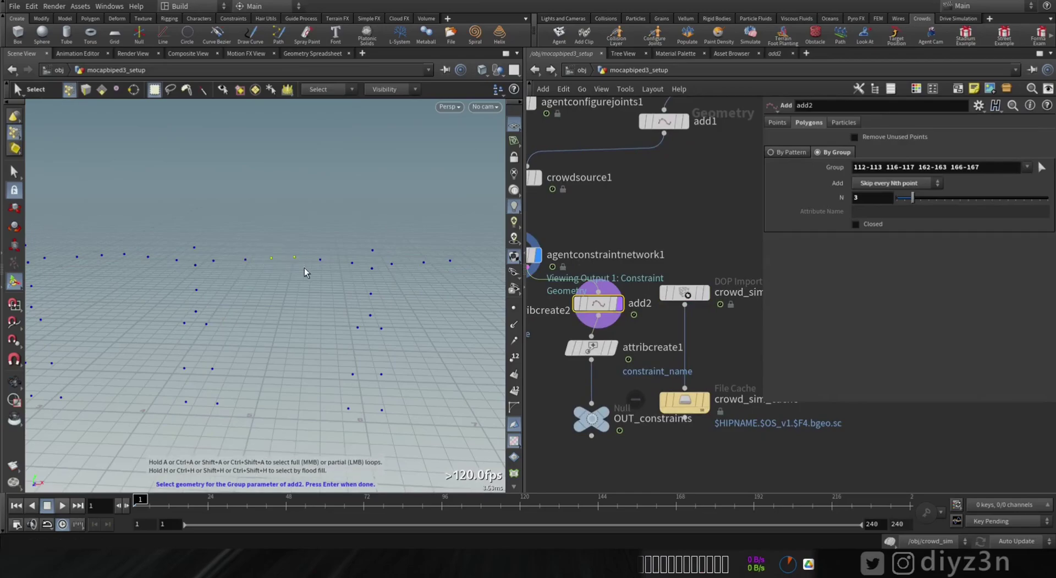
key(Return)
- Display crowd_sim_import, play the simulation briefly to check the add2 constraint, and return to frame 1
click(705, 292)
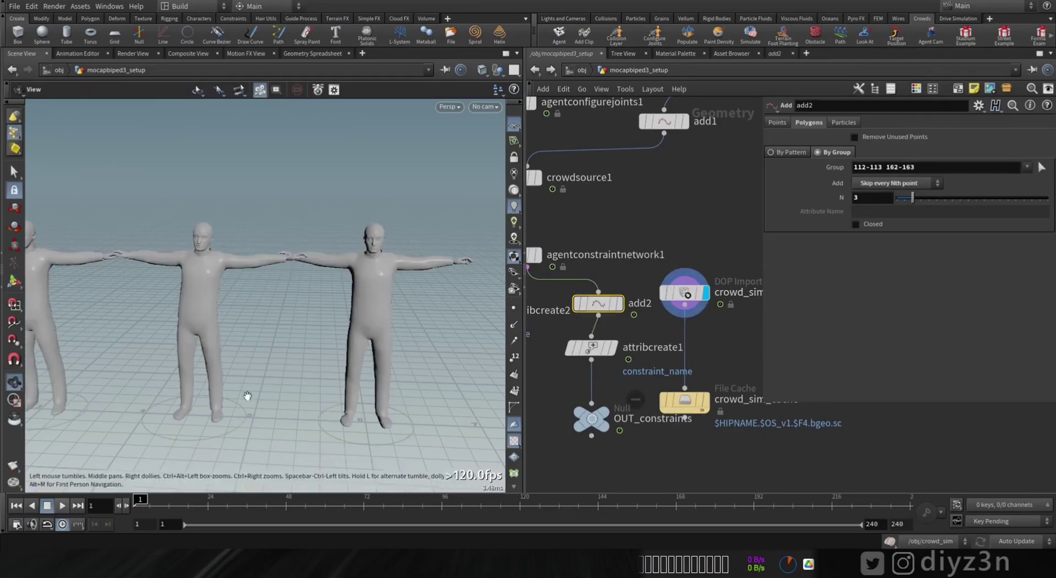
click(57, 505)
click(55, 504)
click(17, 505)
middle_drag(644, 308, 682, 235)
drag(631, 348, 632, 399)
drag(631, 278, 631, 356)
key(ctrl+c)
key(ctrl+v)
drag(659, 274, 637, 275)
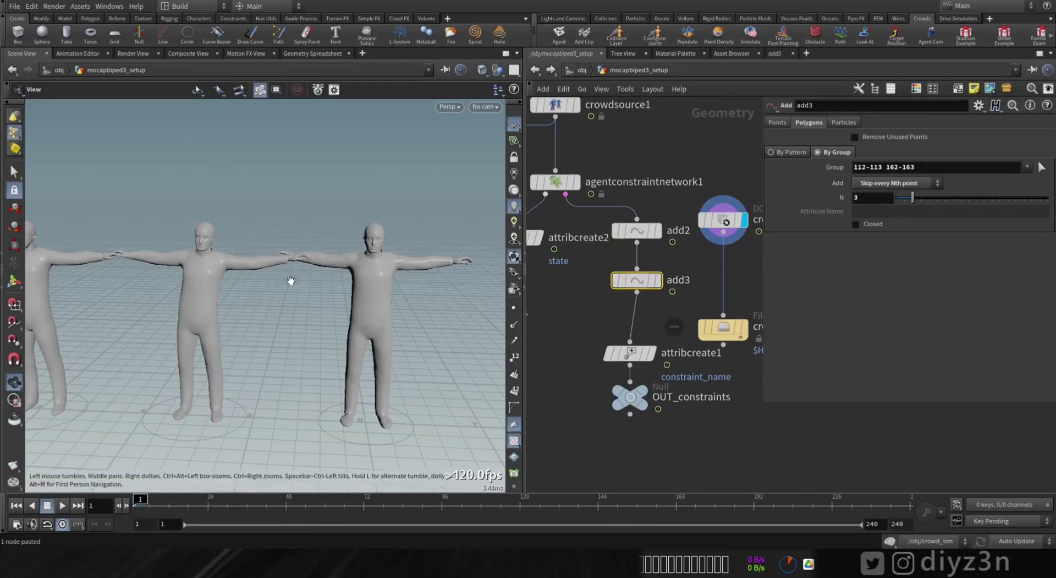
click(1043, 167)
drag(265, 245, 298, 267)
key(Return)
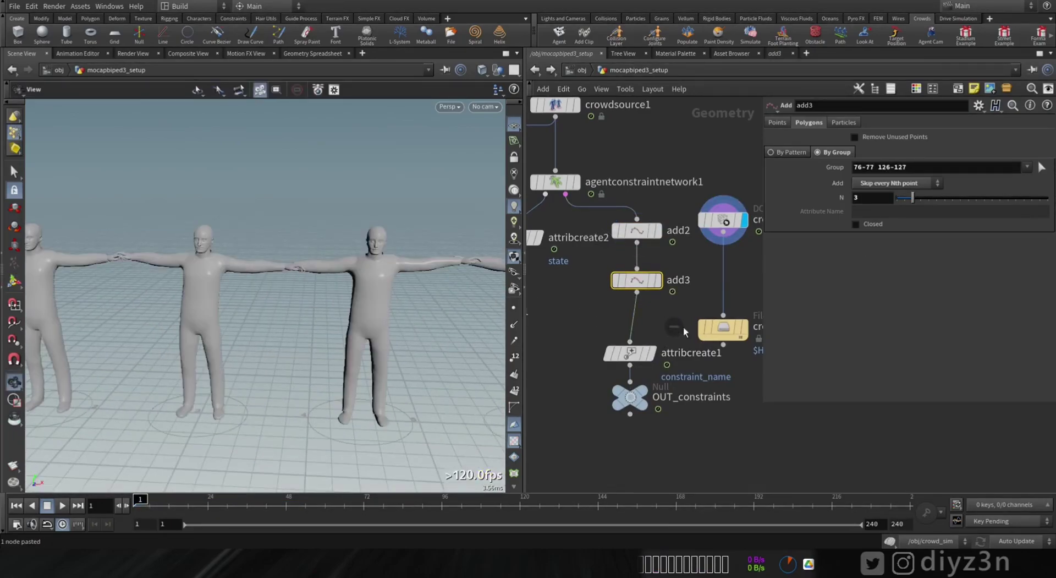
- Insert another Add copy below add3 and set its polygon group to points 40-41 90-91
key(ctrl+v)
drag(634, 309, 631, 310)
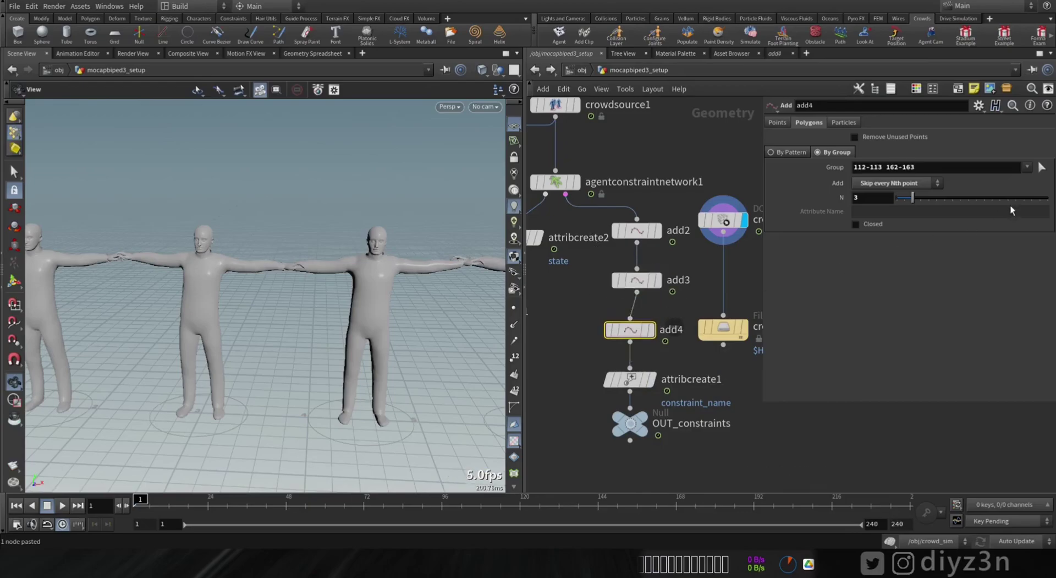
click(1042, 167)
drag(224, 270, 261, 291)
key(Return)
- Insert one more Add copy below add4 and set its polygon group to points 4-5 54-55
middle_drag(121, 298, 378, 300)
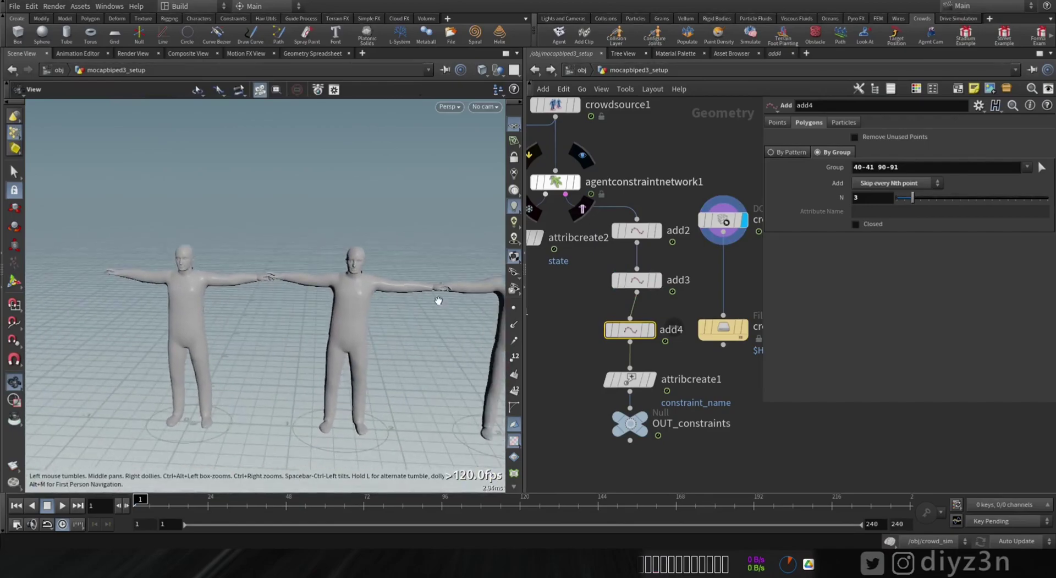
key(ctrl+v)
click(633, 358)
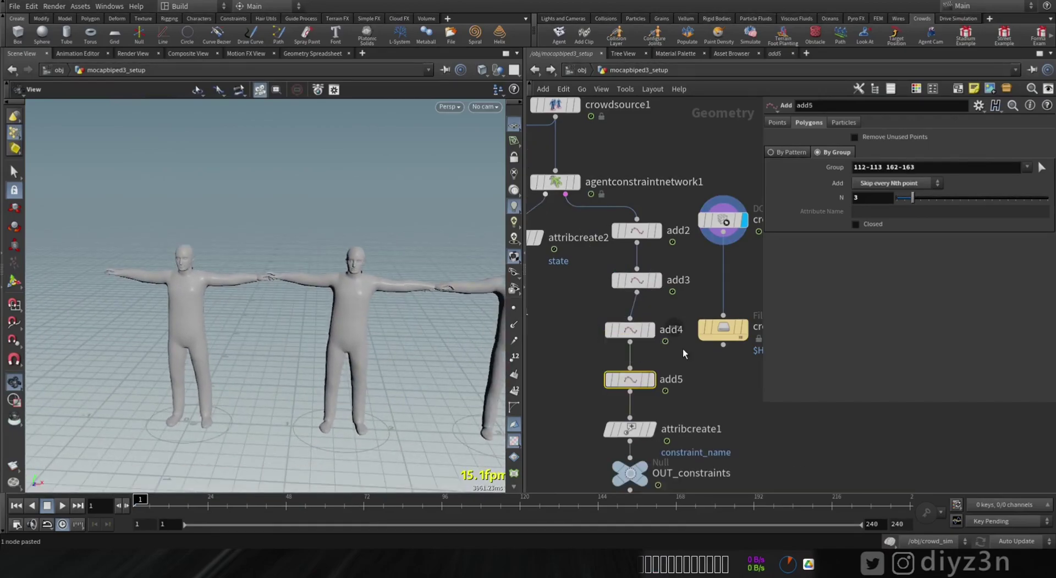
click(1042, 167)
drag(250, 270, 280, 285)
key(Return)
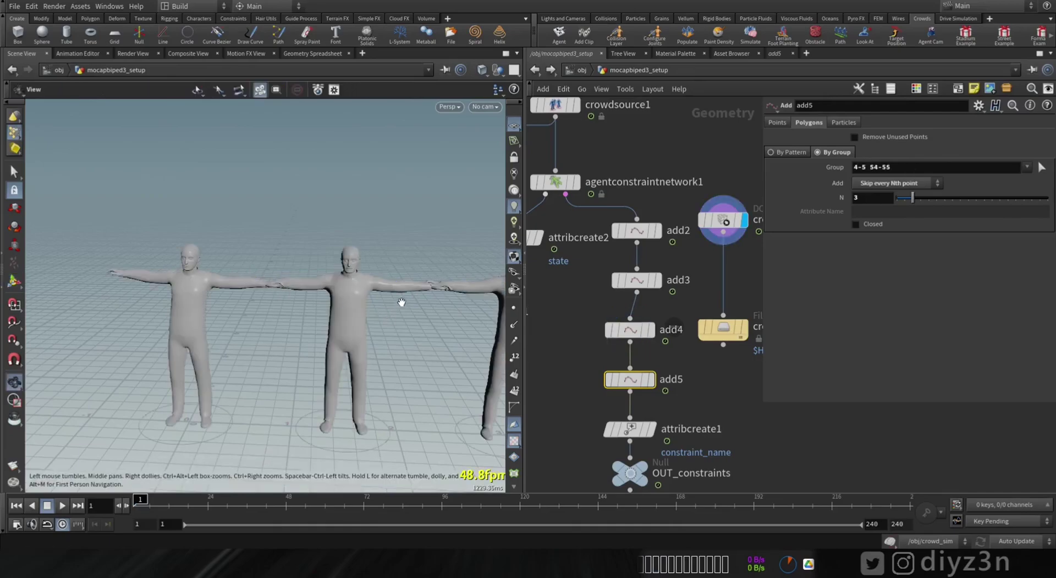
- Frame the whole row of agents and play the simulation to check the chained constraints
right_drag(401, 302, 217, 281)
middle_drag(333, 297, 229, 288)
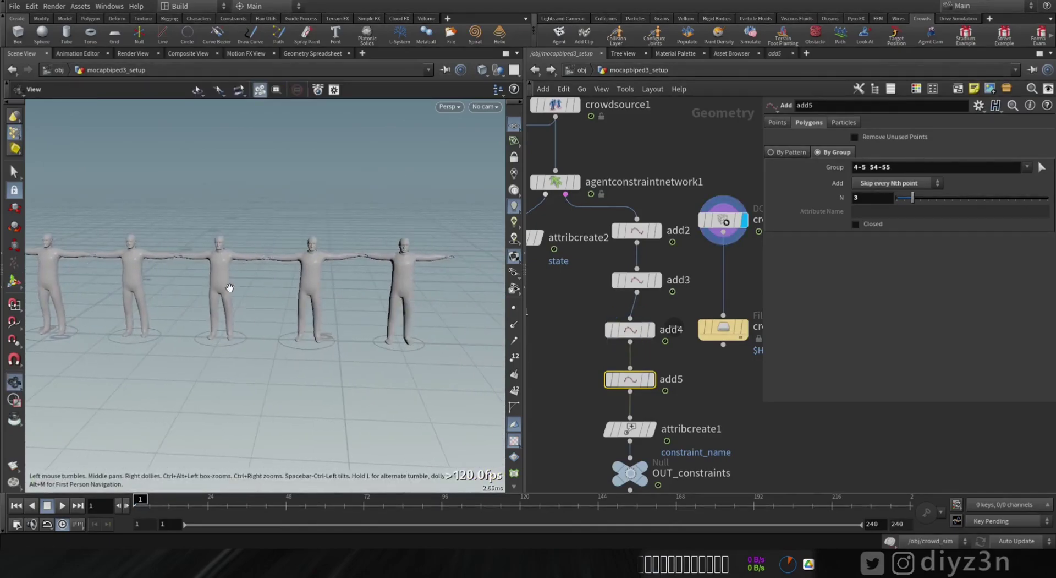
click(62, 505)
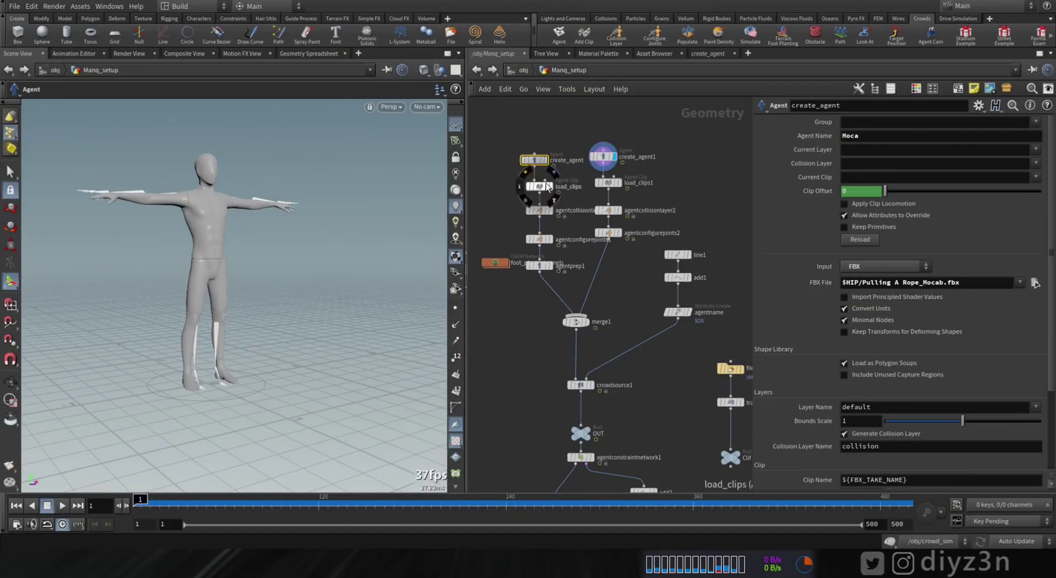
- Display agentprep1 in Manq_setup, enable Set Current Clip with Pull on load_clips, and scrub through the motion before returning to frame 1
click(551, 185)
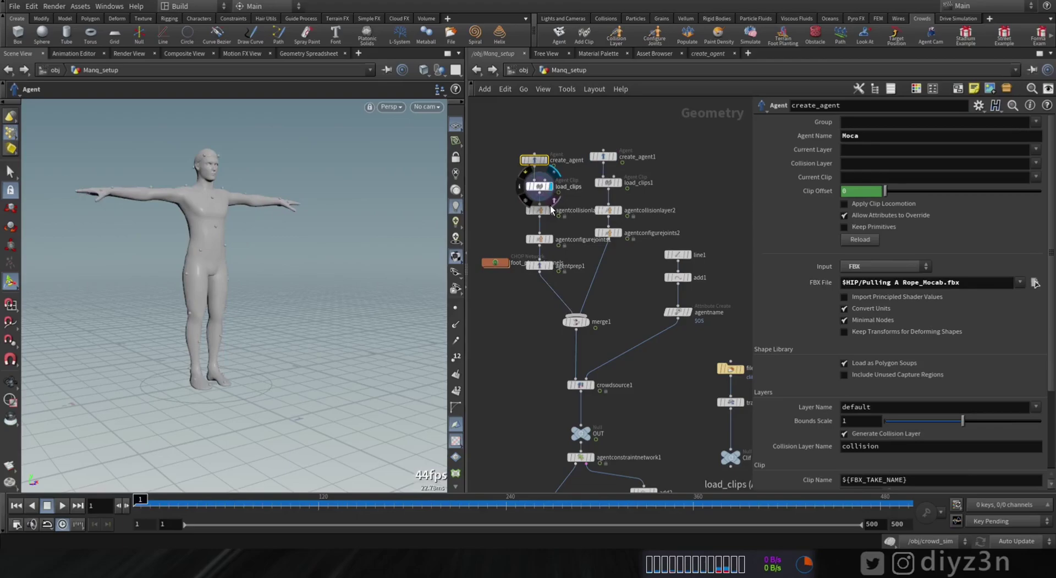
click(553, 272)
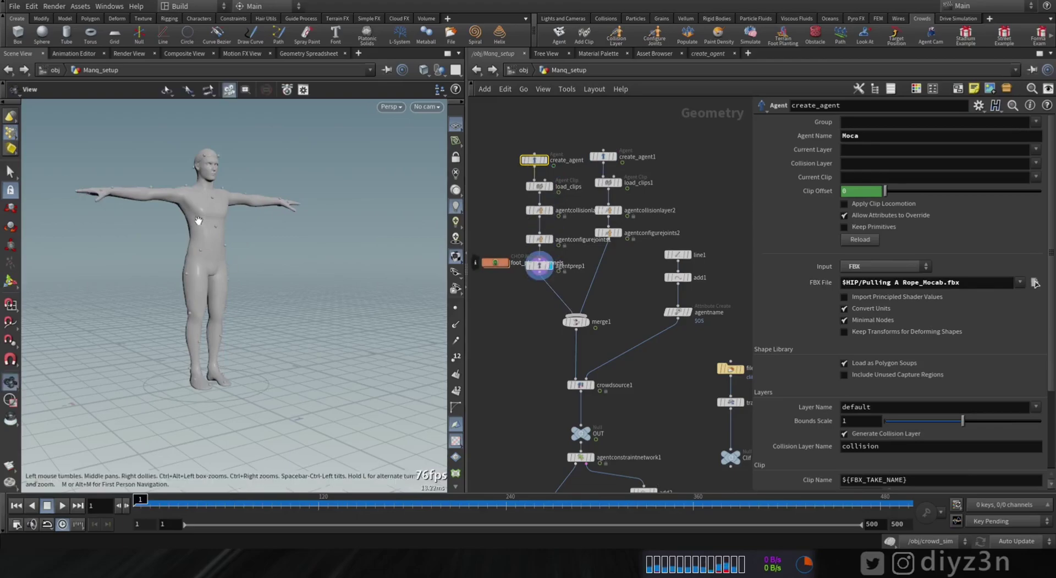
click(542, 187)
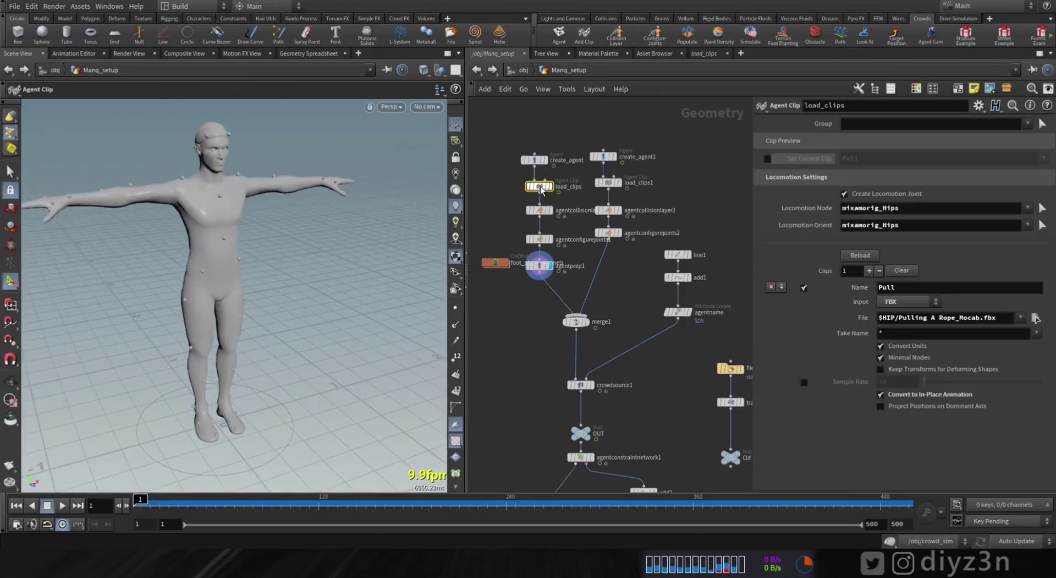
click(768, 158)
drag(135, 503, 286, 501)
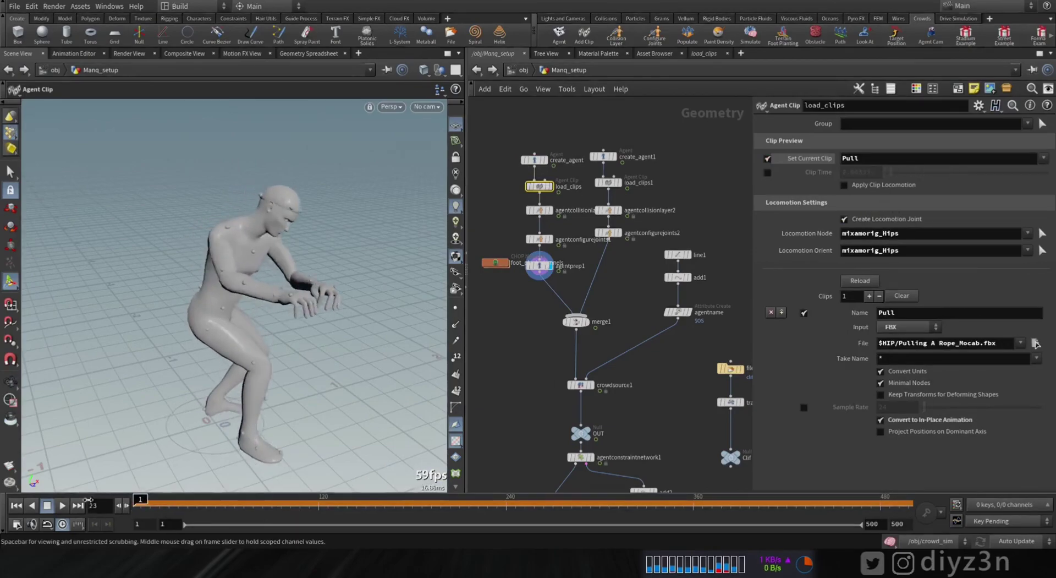
key(ctrl+Up)
- Review the Lower Limbs joint settings on agentprep1 and display agentconfigurejoints2 to view the second agent
scroll(572, 261, up, 3)
click(531, 268)
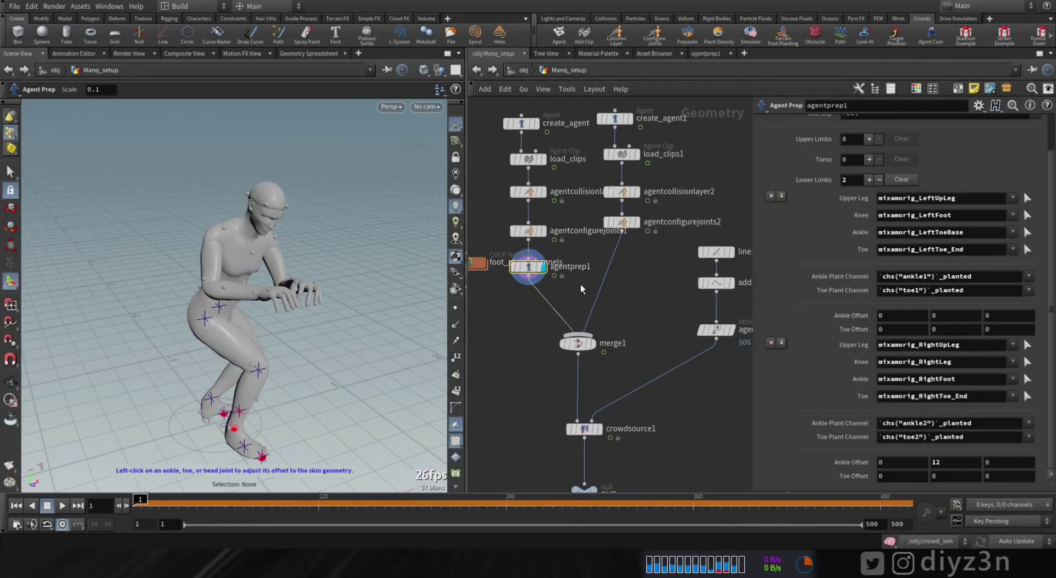
drag(1053, 261, 1053, 220)
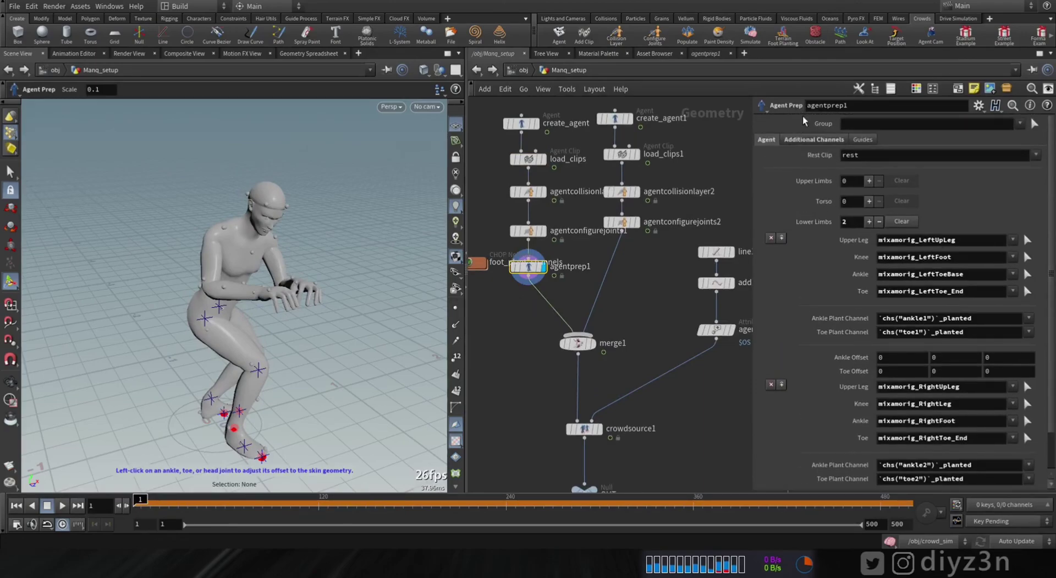
scroll(964, 273, down, 3)
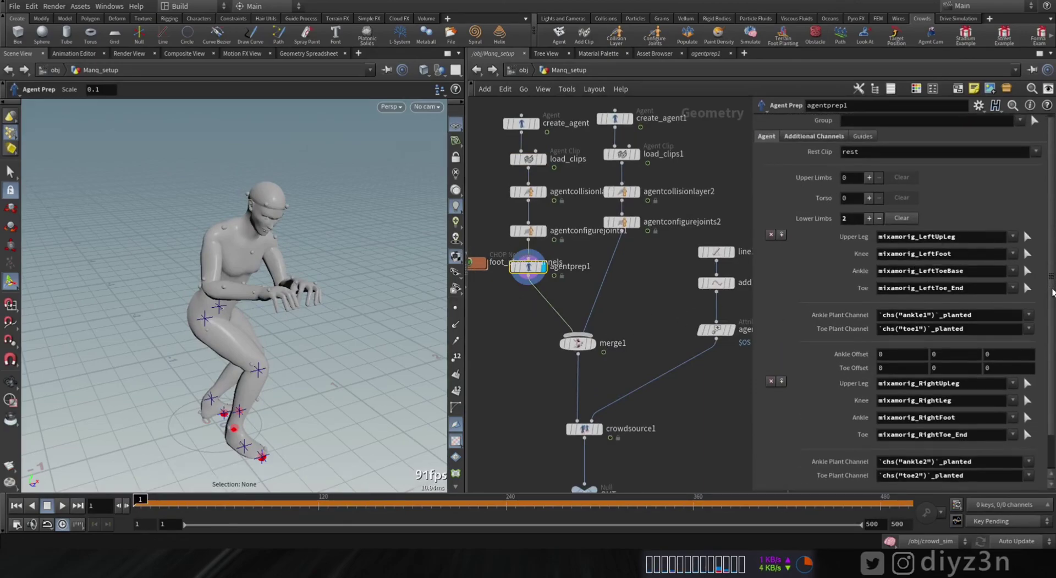
click(638, 223)
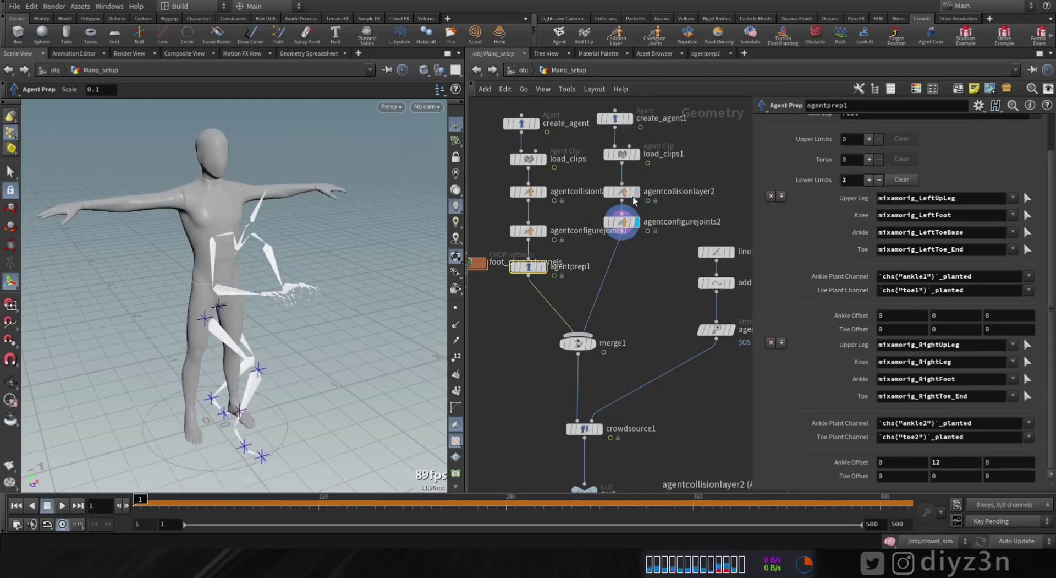
- Display crowdsource1 and view the whole row of merged agents from an angle
middle_drag(655, 327, 605, 266)
click(549, 366)
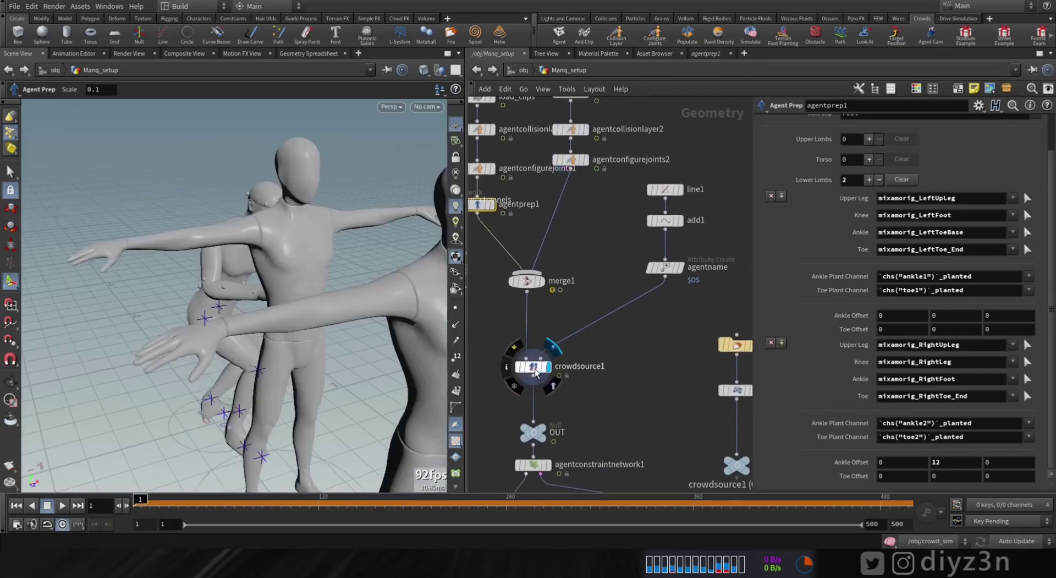
click(532, 366)
right_drag(301, 245, 236, 264)
drag(220, 270, 305, 290)
middle_drag(304, 290, 237, 277)
right_drag(237, 278, 195, 282)
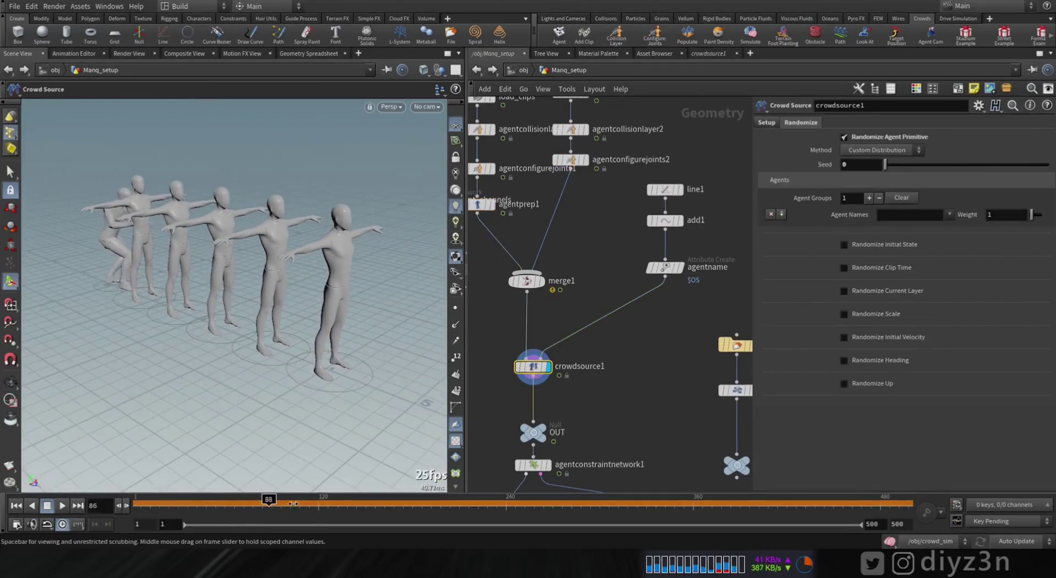
- Turn off Randomize Agent Primitive on crowdsource1
click(854, 135)
click(853, 135)
click(841, 138)
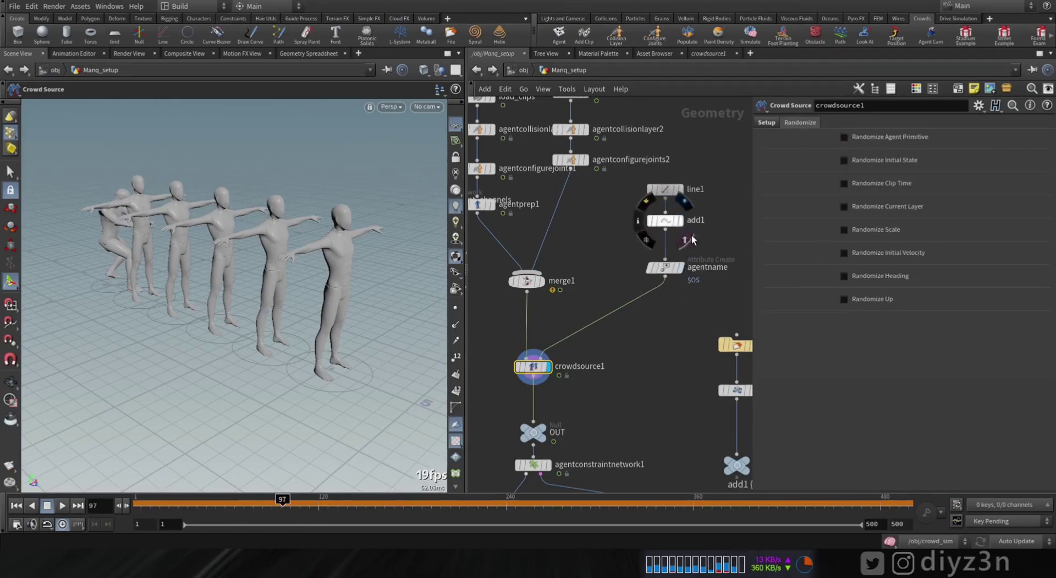
- Review the agentname and state attribute nodes, and display the constraint geometry to examine the linked agent skeletons
scroll(692, 239, up, 2)
click(649, 276)
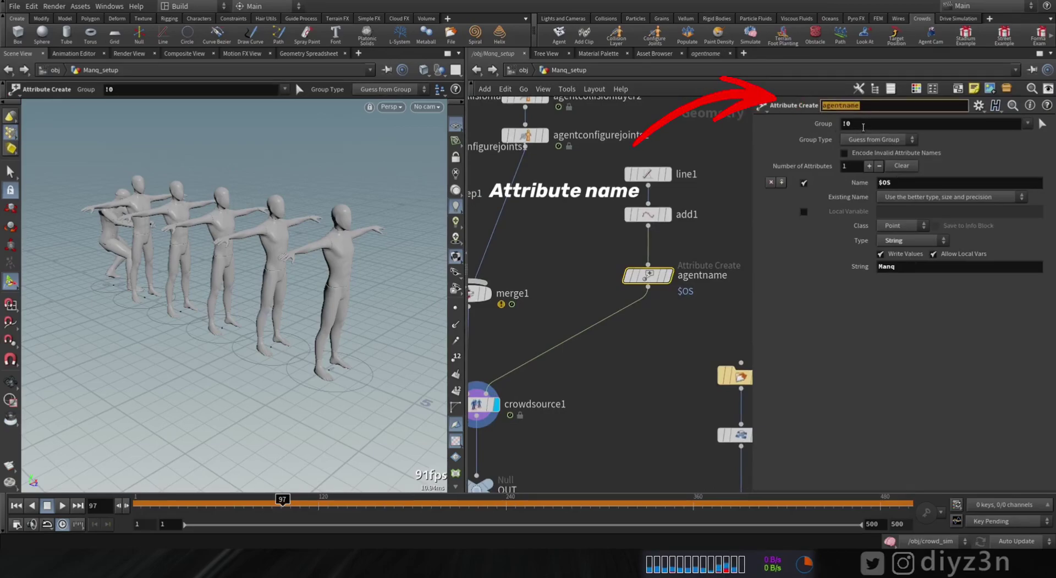
middle_drag(564, 414, 634, 223)
middle_drag(537, 398, 594, 213)
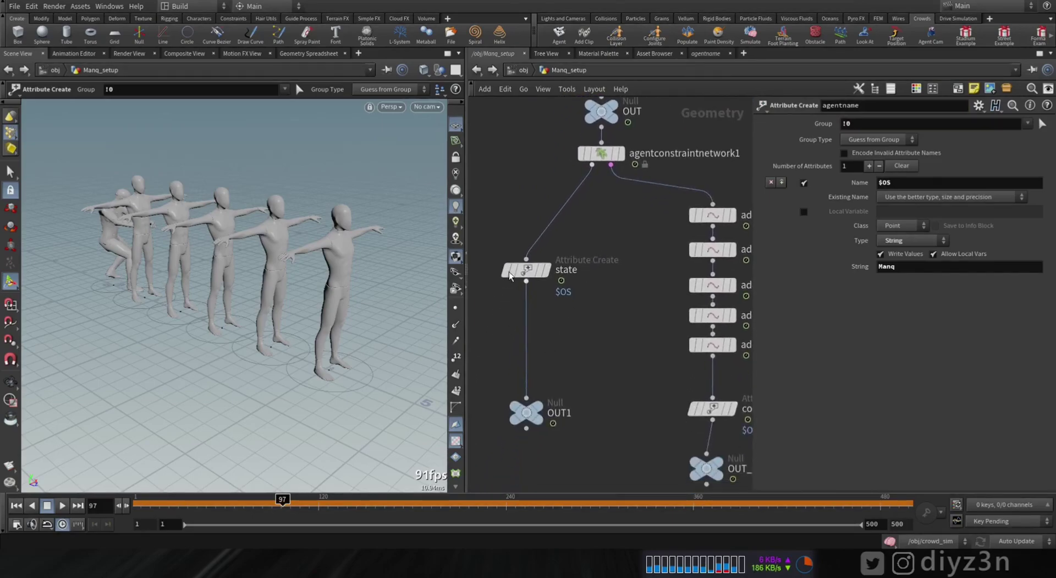
middle_drag(632, 310, 562, 231)
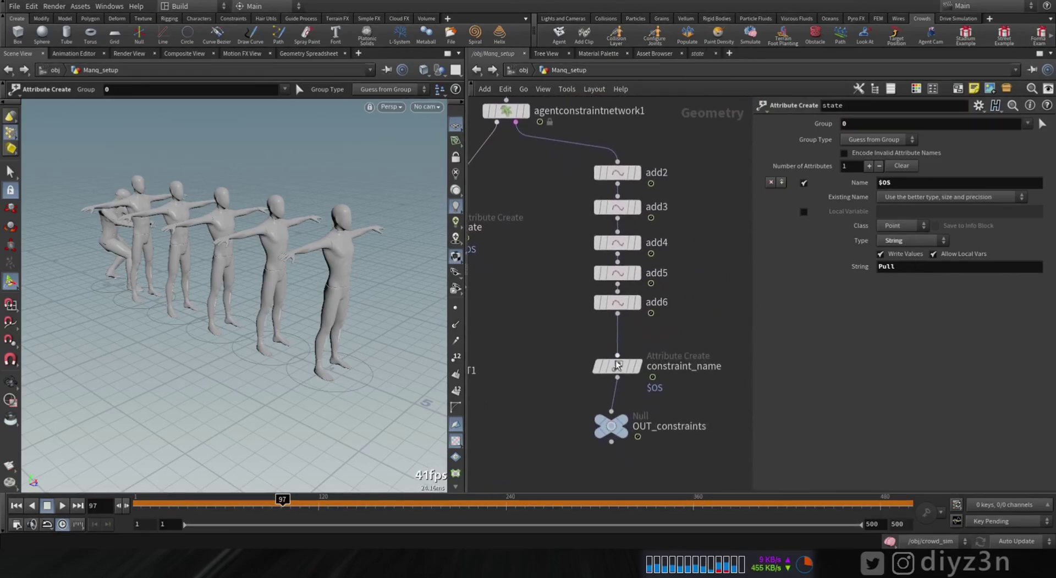
click(636, 403)
alt+drag(124, 258, 190, 322)
alt+drag(410, 331, 254, 265)
- Display crowd_sim_import, enable the import of staticobject1, and play the simulation of the agents over the cliff
middle_drag(703, 288, 451, 281)
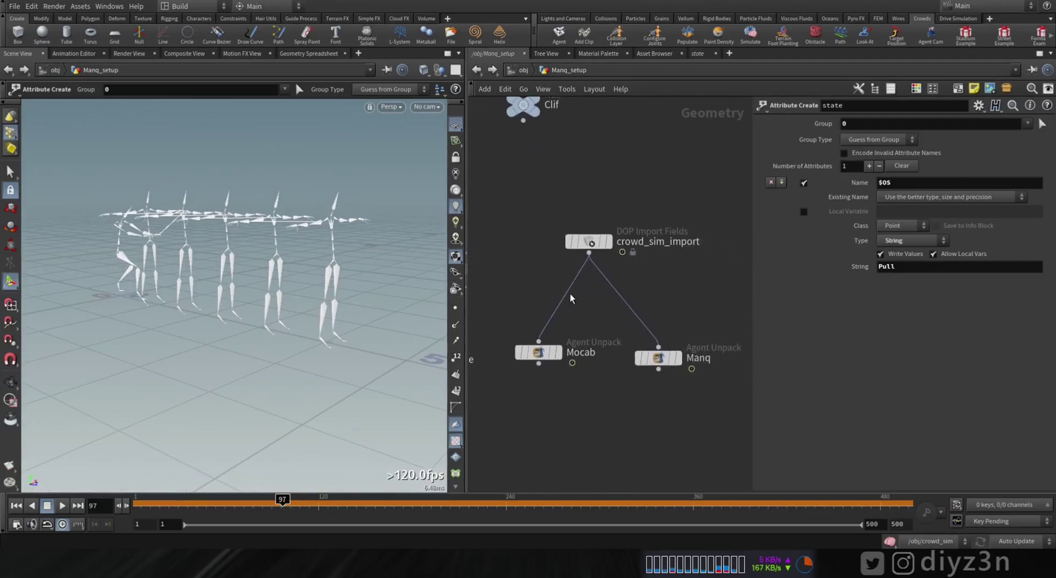
click(609, 243)
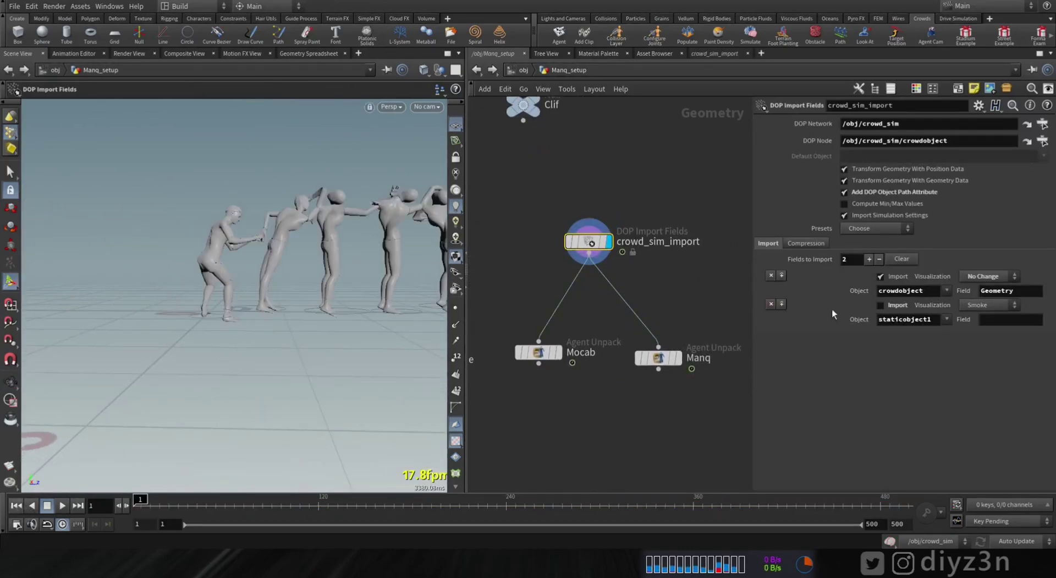
click(888, 306)
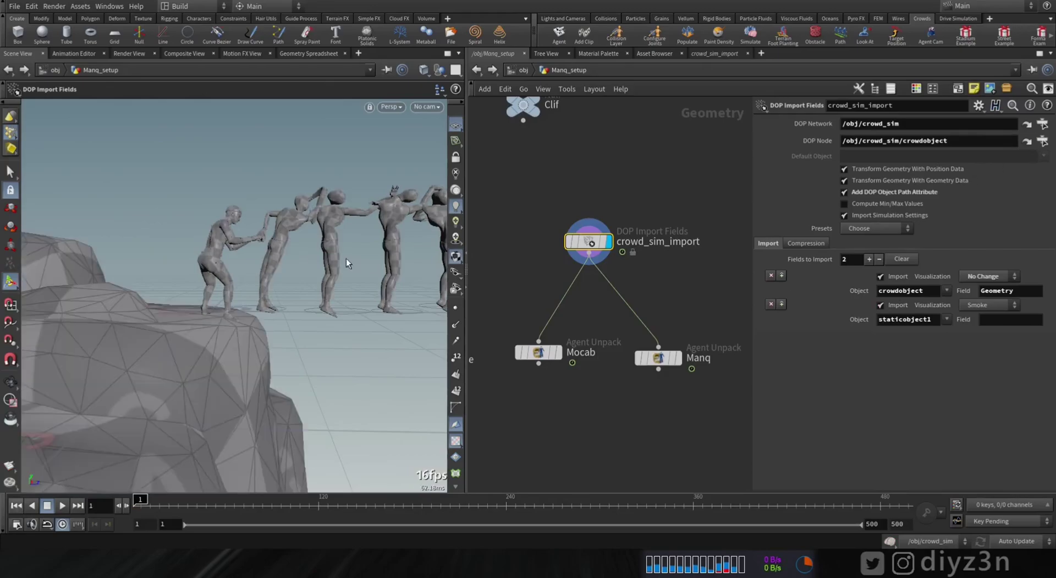
alt+drag(349, 261, 262, 266)
alt+right_drag(262, 266, 215, 250)
click(63, 504)
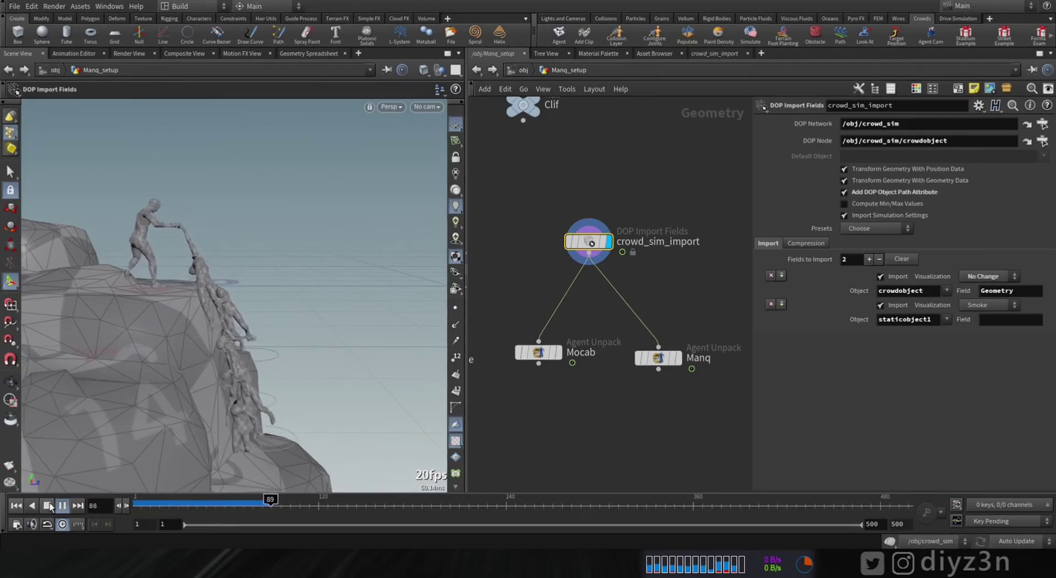
- Stop the playback and examine the pulling agent's feet on the cliff up close at frame 150
click(50, 506)
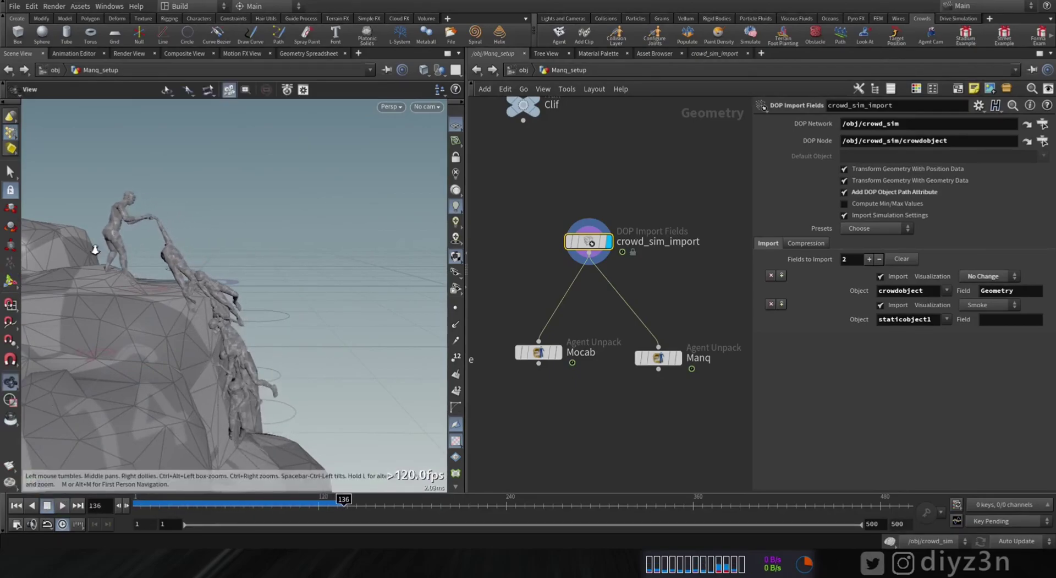
alt+right_drag(92, 247, 341, 269)
alt+drag(342, 269, 333, 237)
drag(339, 504, 366, 500)
- Select agentprep1 to review its settings, and inspect the Terrain foot-locking and projection settings of crowdsolver in the crowd_sim network
middle_drag(474, 131, 797, 437)
middle_drag(529, 319, 641, 488)
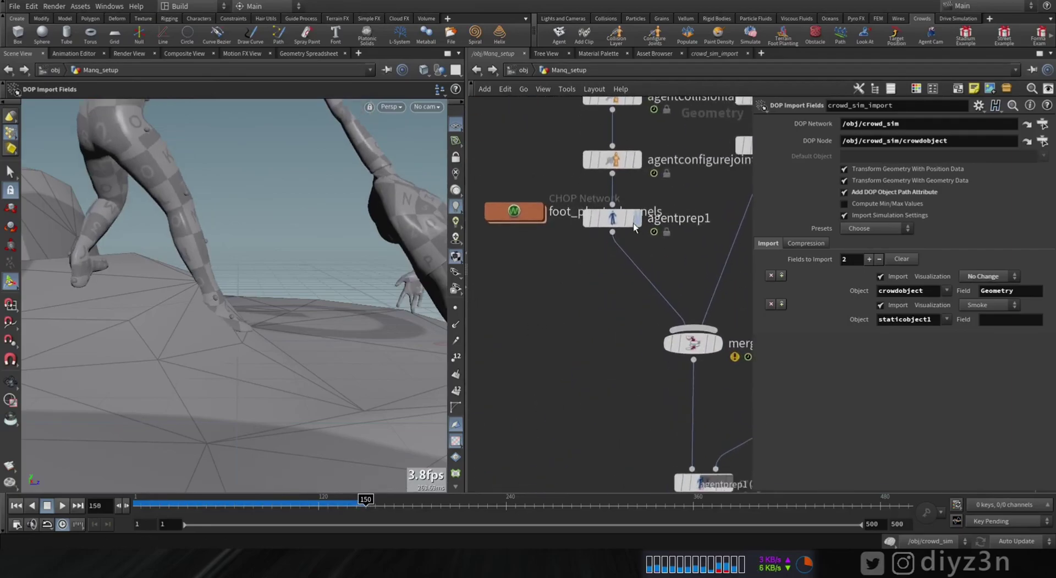
click(596, 220)
click(510, 69)
double_click(618, 259)
middle_drag(665, 264, 614, 267)
click(611, 265)
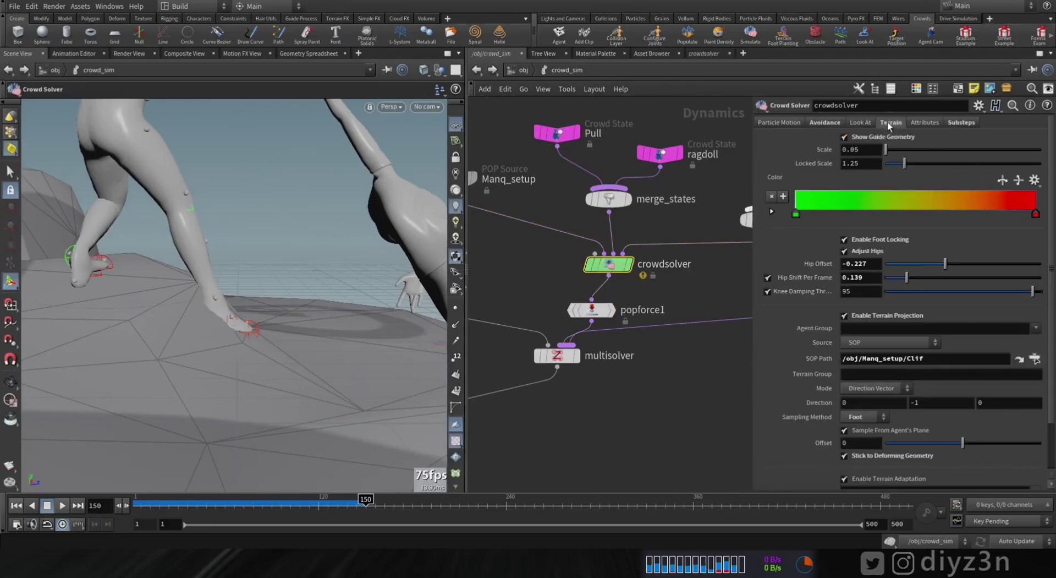
- Return to the Manq_setup network, play the simulation with the whole agent chain in view, and look over the node tree
click(477, 70)
click(476, 70)
alt+middle_drag(335, 312, 234, 246)
click(63, 505)
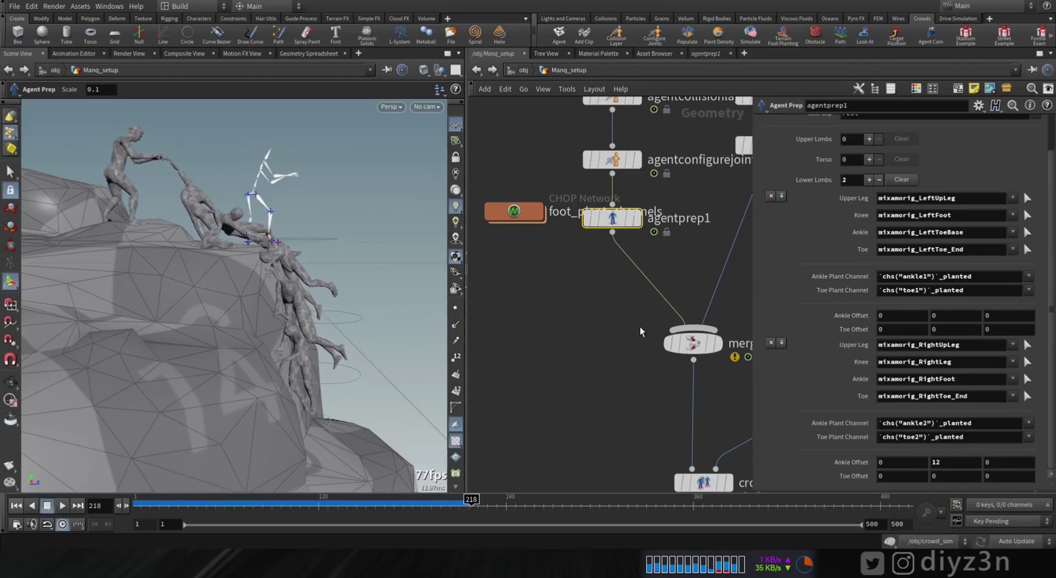
scroll(641, 331, down, 10)
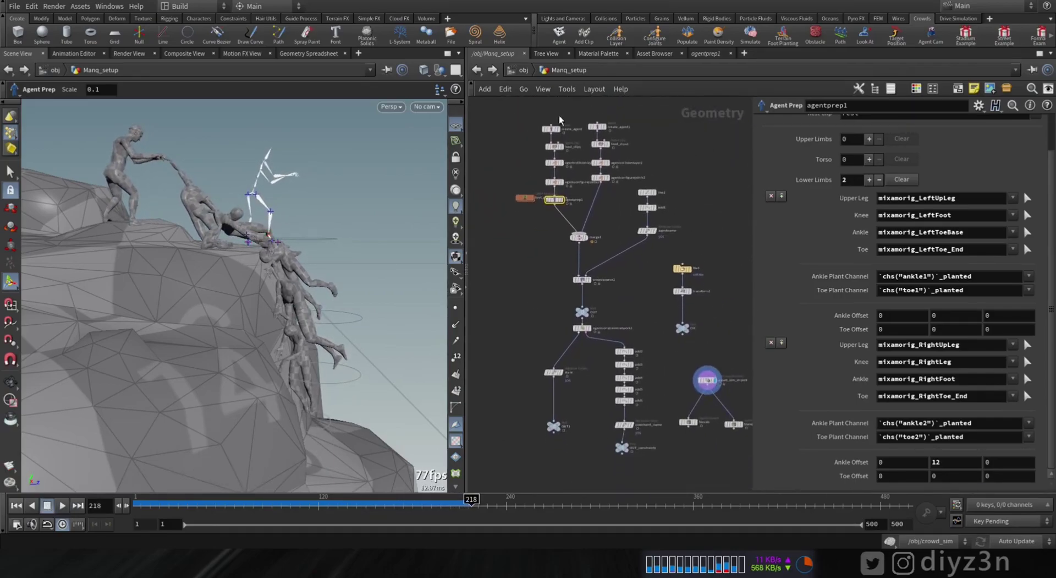
scroll(646, 360, up, 4)
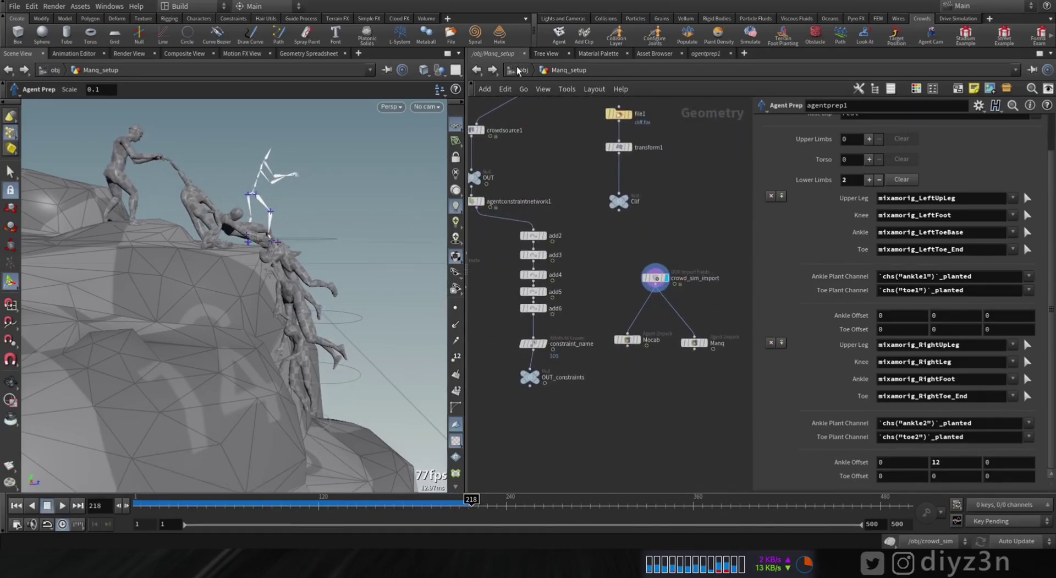